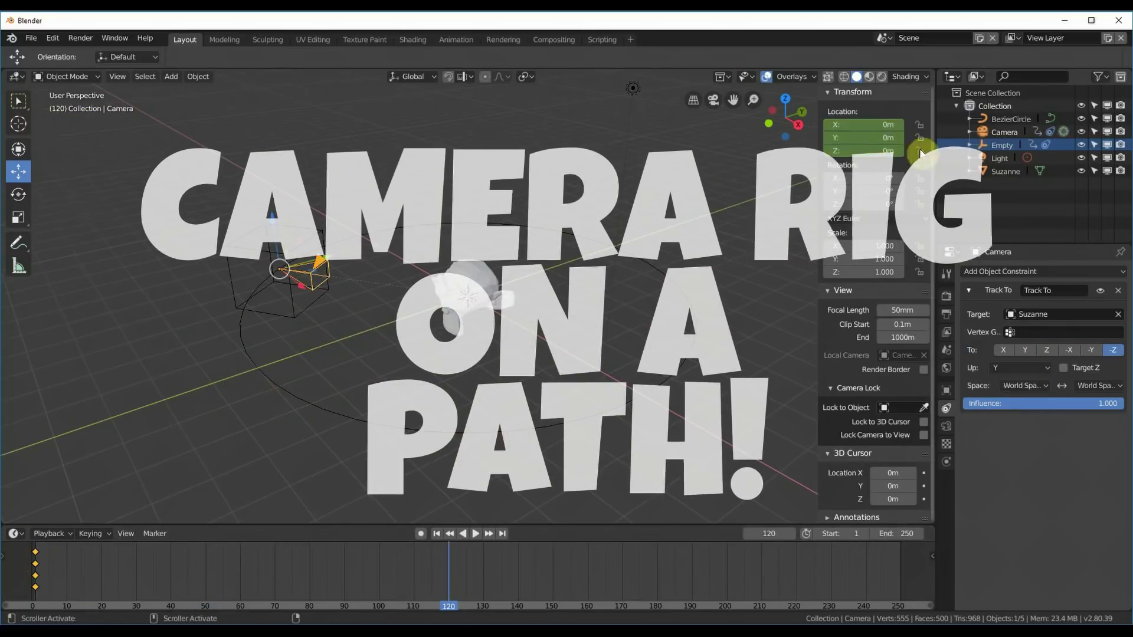
# Move the empty lower and keyframe its location at frame 120.
pyautogui.press('g')
pyautogui.click(450, 598)
pyautogui.press('i')
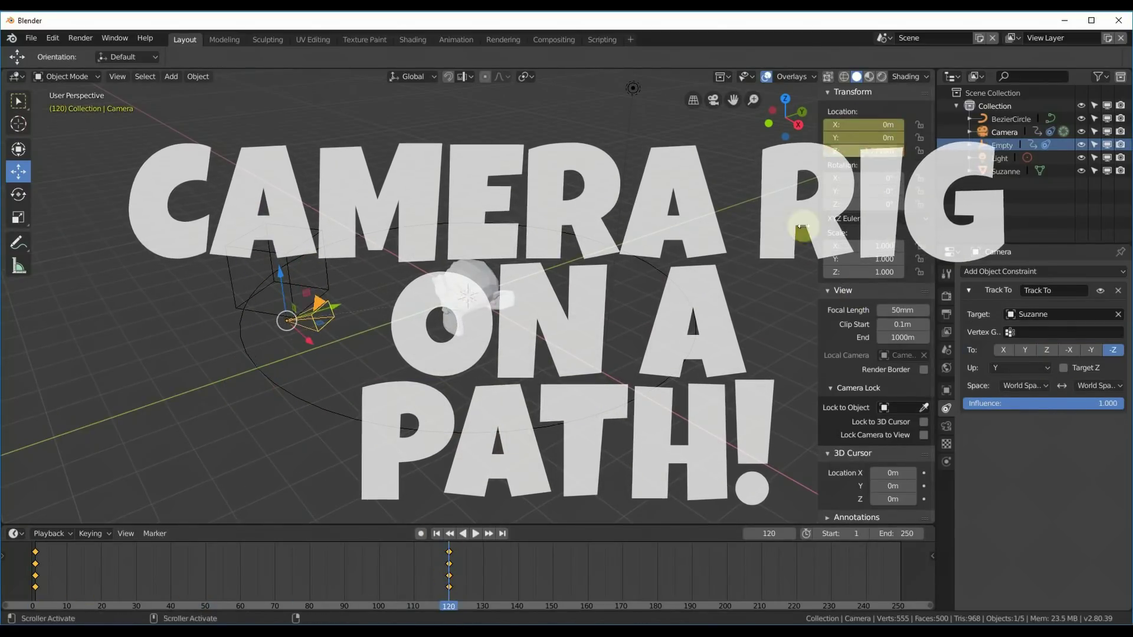
# Look through the camera and play the animation, stepping to a nearby frame.
pyautogui.press('KP_0')
pyautogui.click(476, 533)
pyautogui.click(350, 572)
pyautogui.click(440, 586)
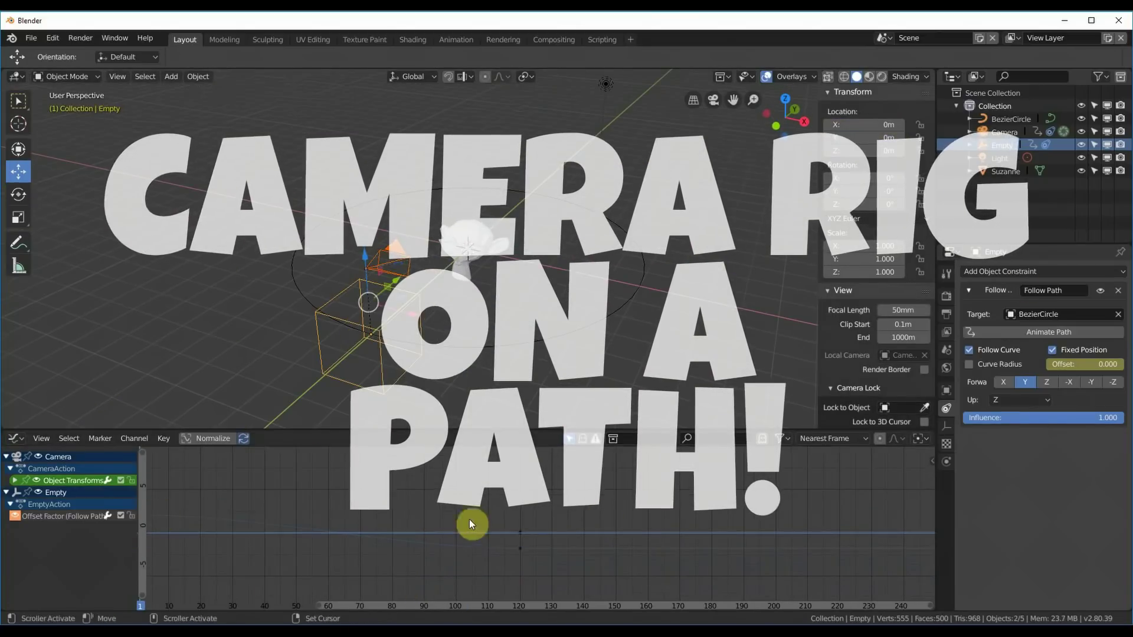
# Inspect the camera's path Offset Factor curve during playback, then restore the timeline editor.
pyautogui.click(15, 480)
pyautogui.press('Home')
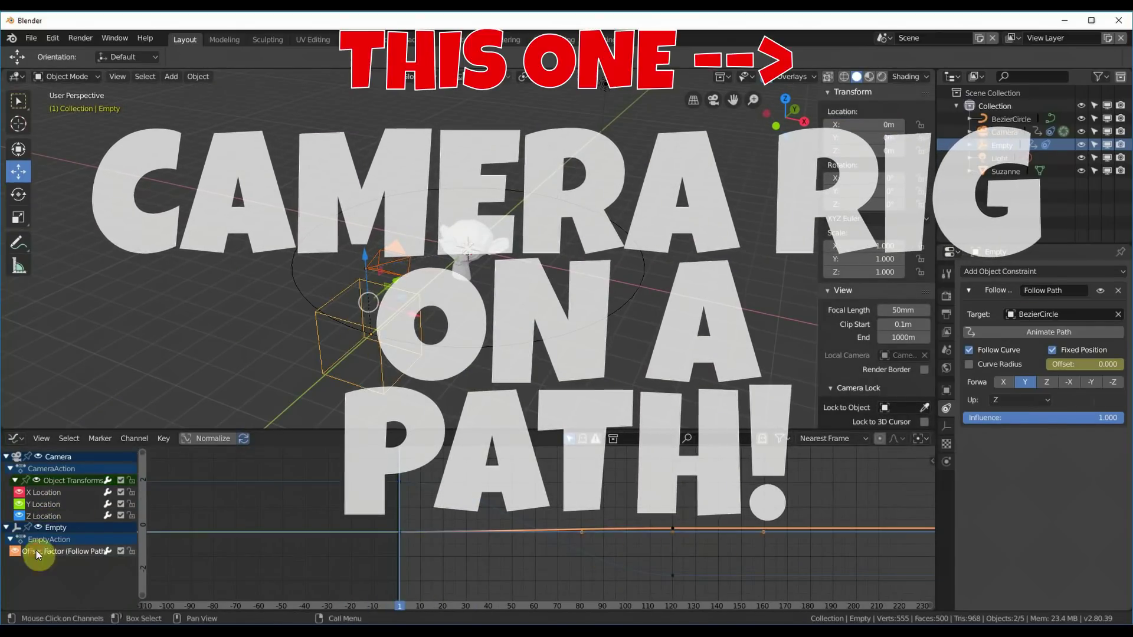
pyautogui.press('space')
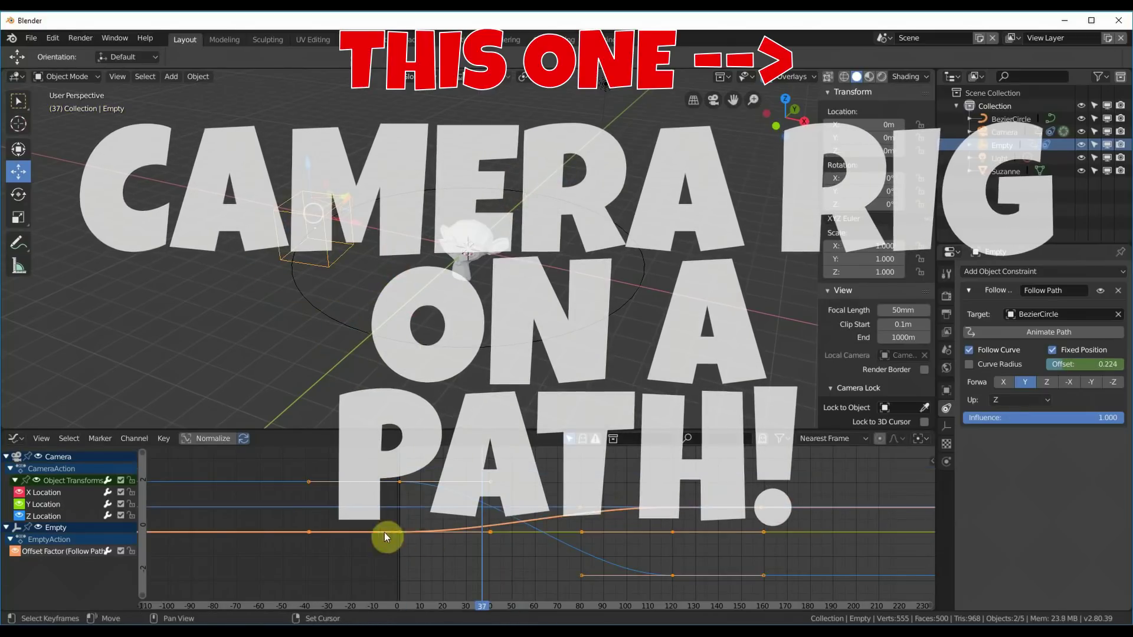
pyautogui.click(384, 534)
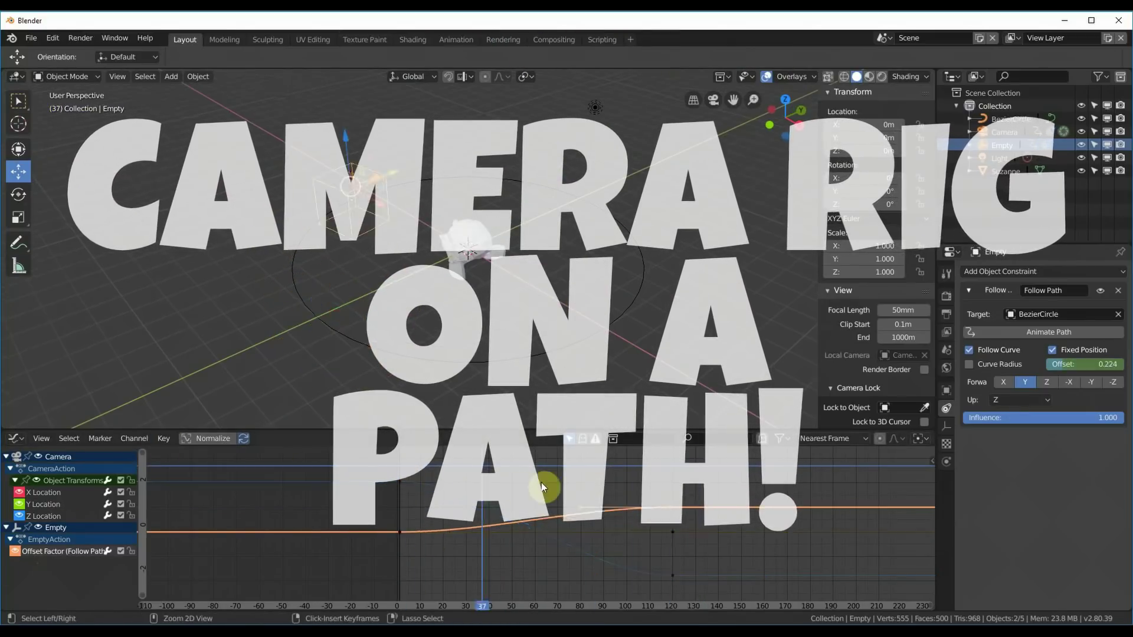
pyautogui.press('Escape')
pyautogui.click(14, 439)
pyautogui.click(195, 277)
# Add a sphere-shaped empty and move it into place.
pyautogui.click(330, 269)
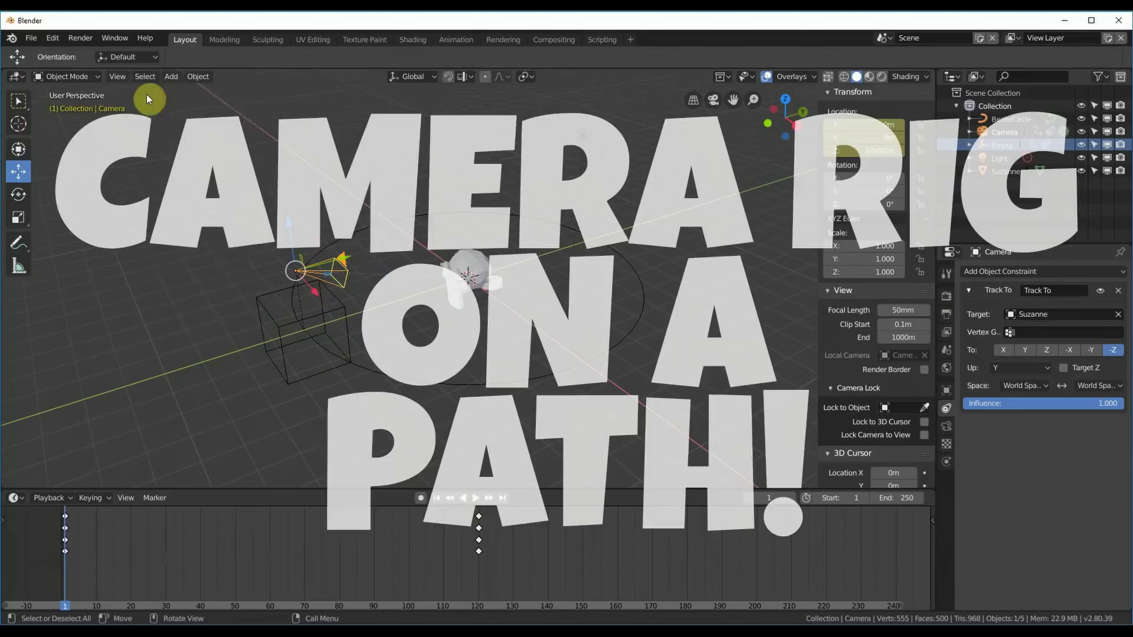
pyautogui.click(171, 76)
pyautogui.click(306, 267)
pyautogui.press('g')
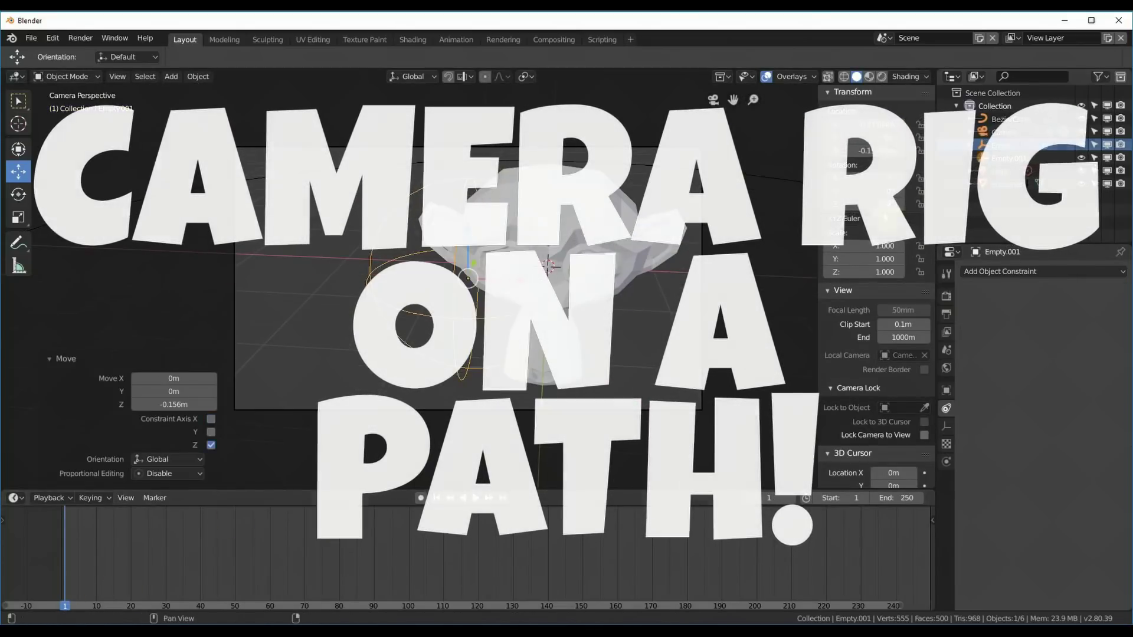
pyautogui.click(479, 580)
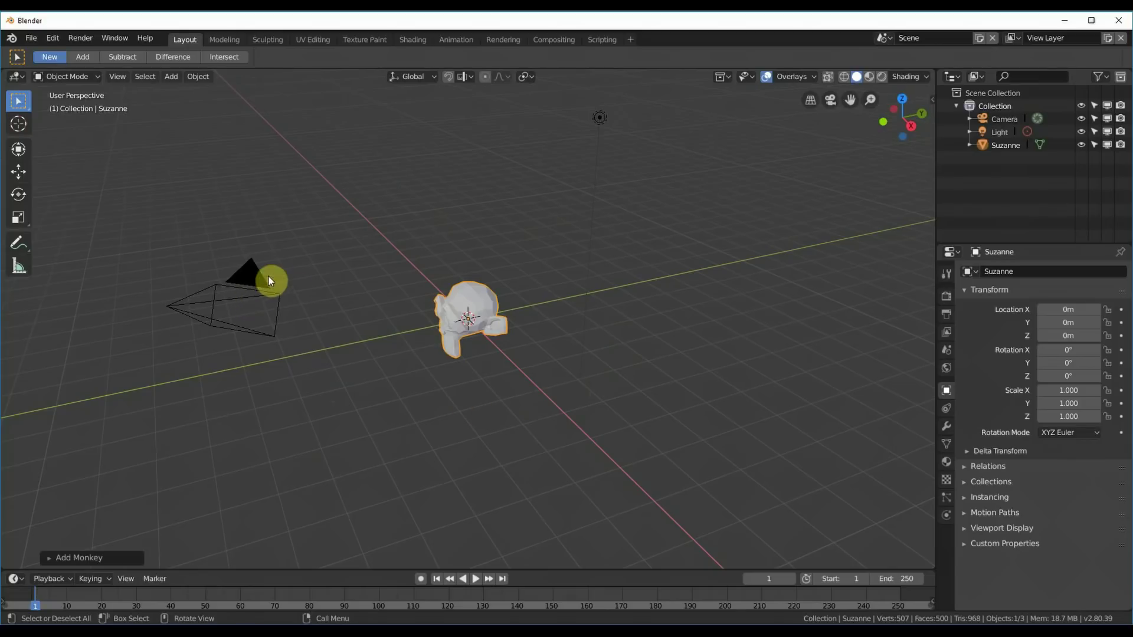
# Add a Bezier circle with its radius set to 6 m, then deselect it.
pyautogui.click(171, 80)
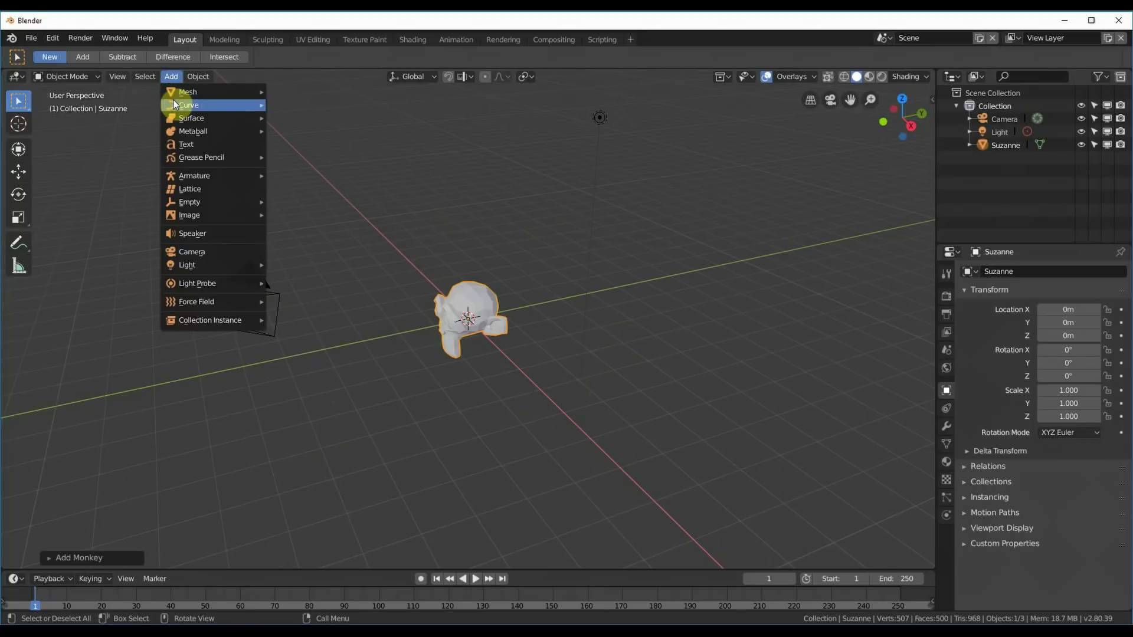
pyautogui.moveTo(241, 103)
pyautogui.click(286, 117)
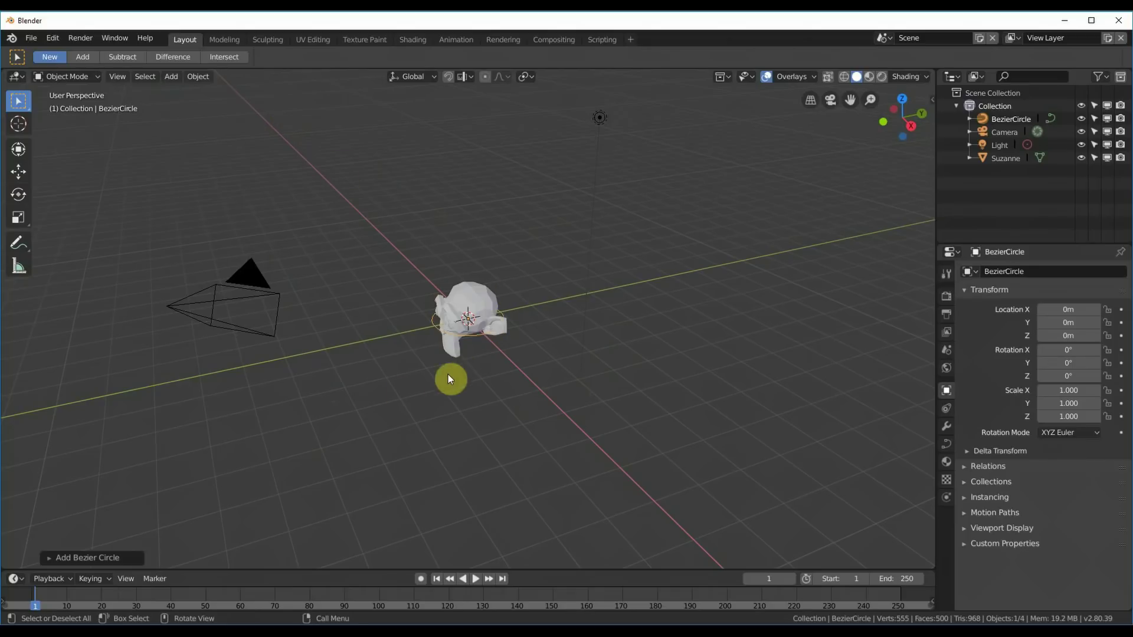
pyautogui.click(51, 560)
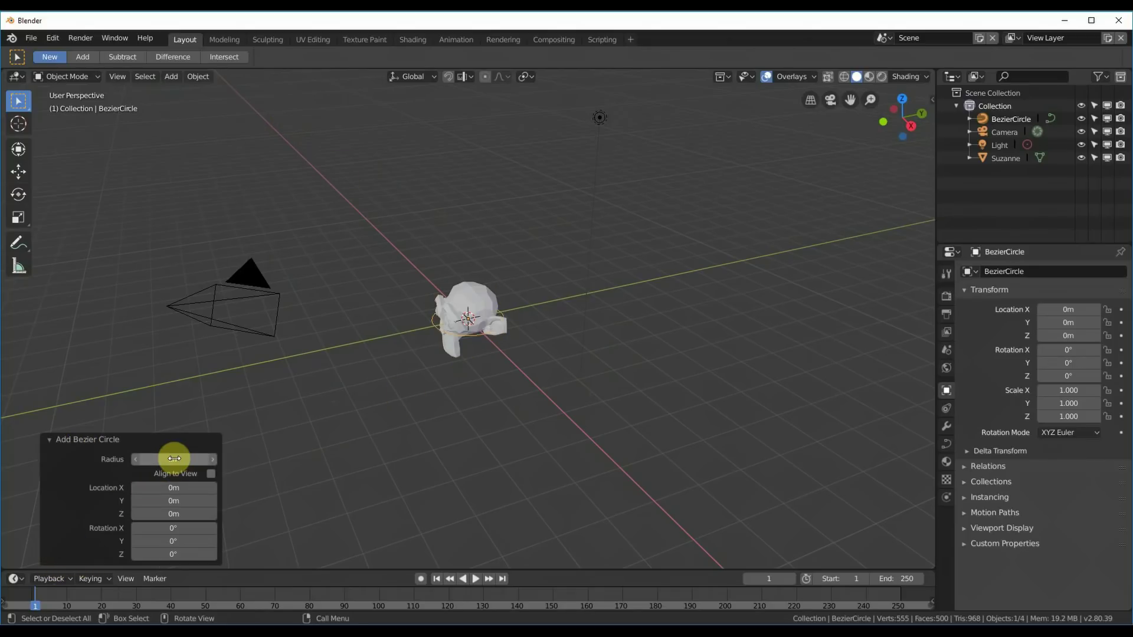
pyautogui.click(172, 459)
pyautogui.write('6')
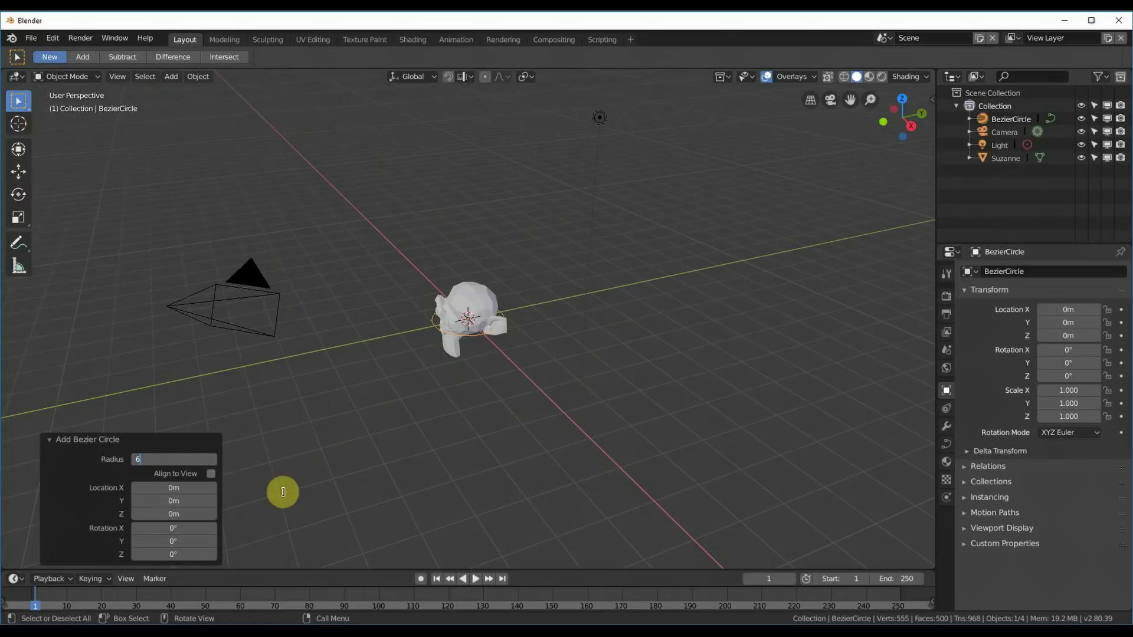
pyautogui.press('Return')
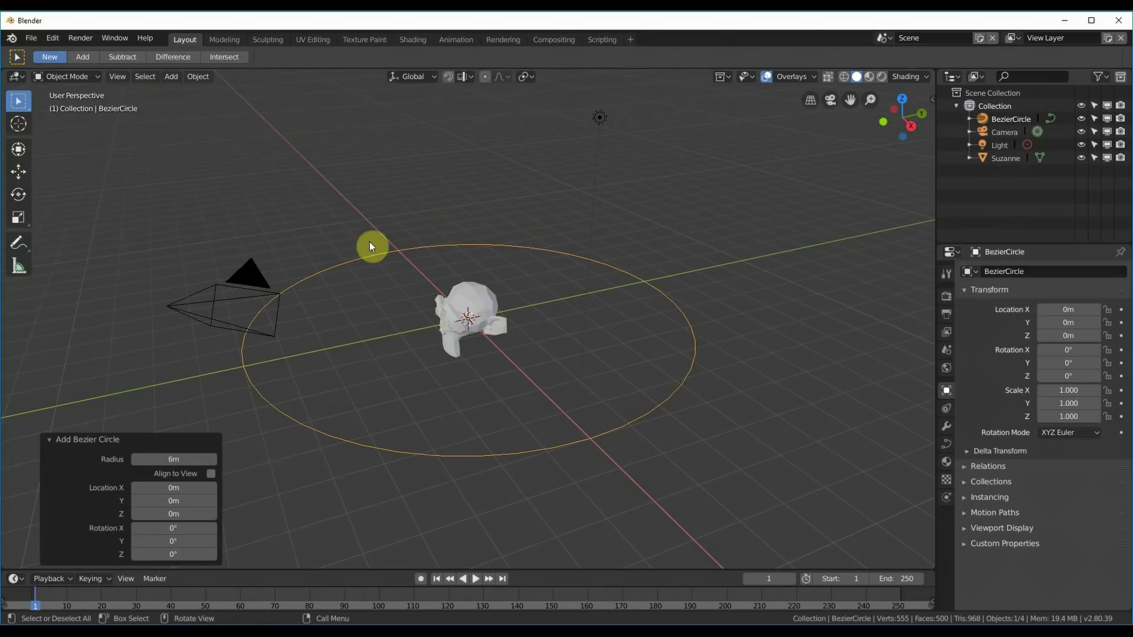
pyautogui.click(655, 245)
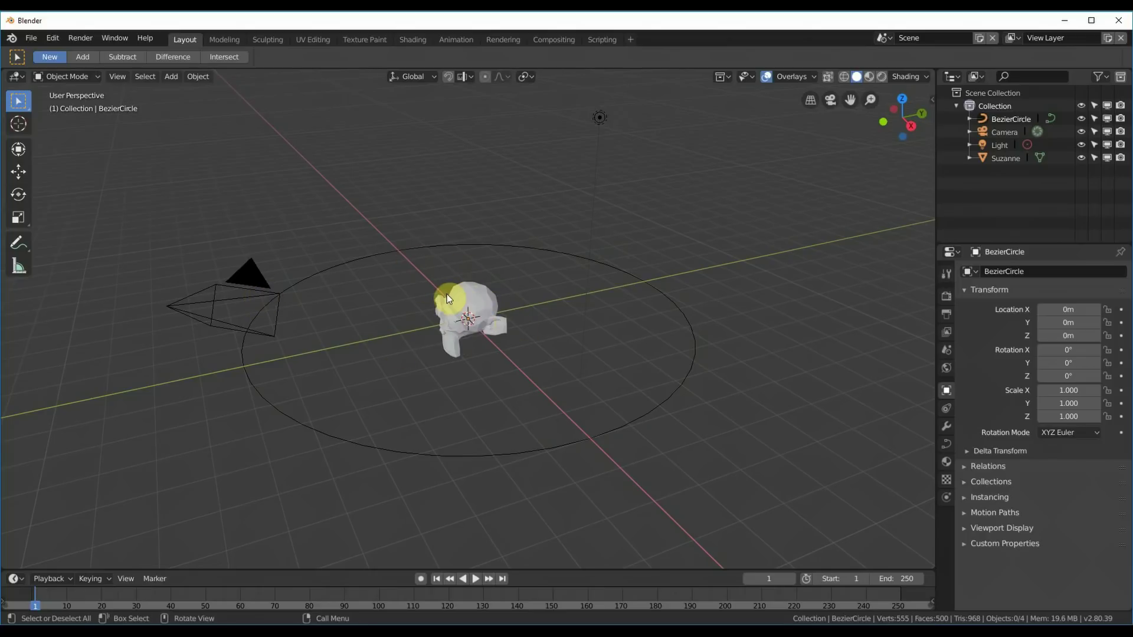
# Add a cube empty at the origin around Suzanne and reselect it.
pyautogui.click(171, 79)
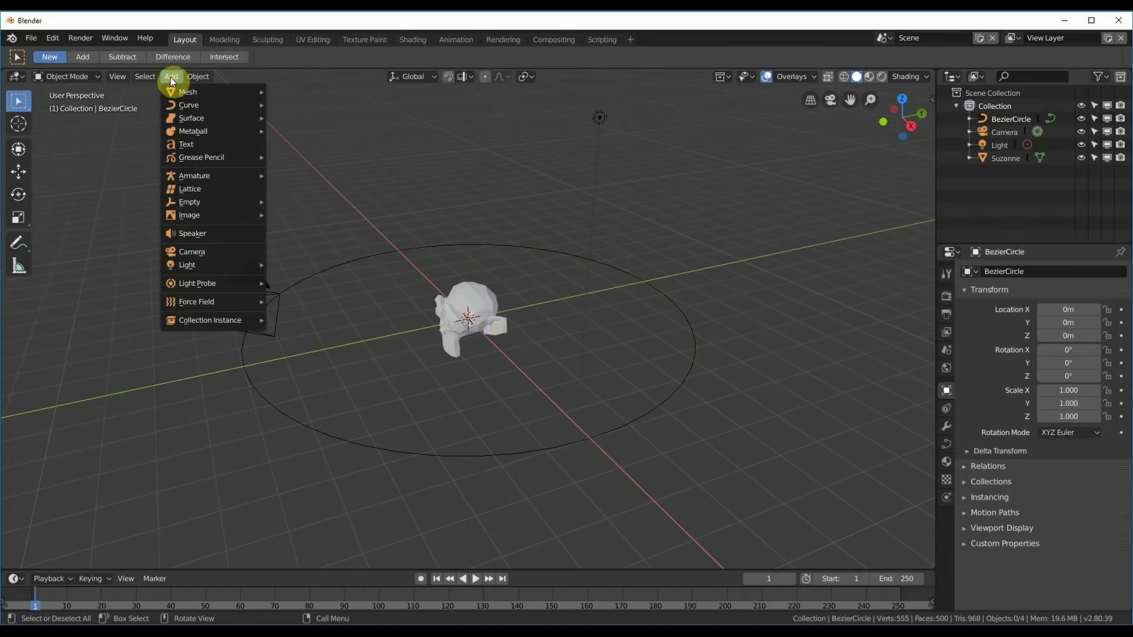
pyautogui.moveTo(205, 201)
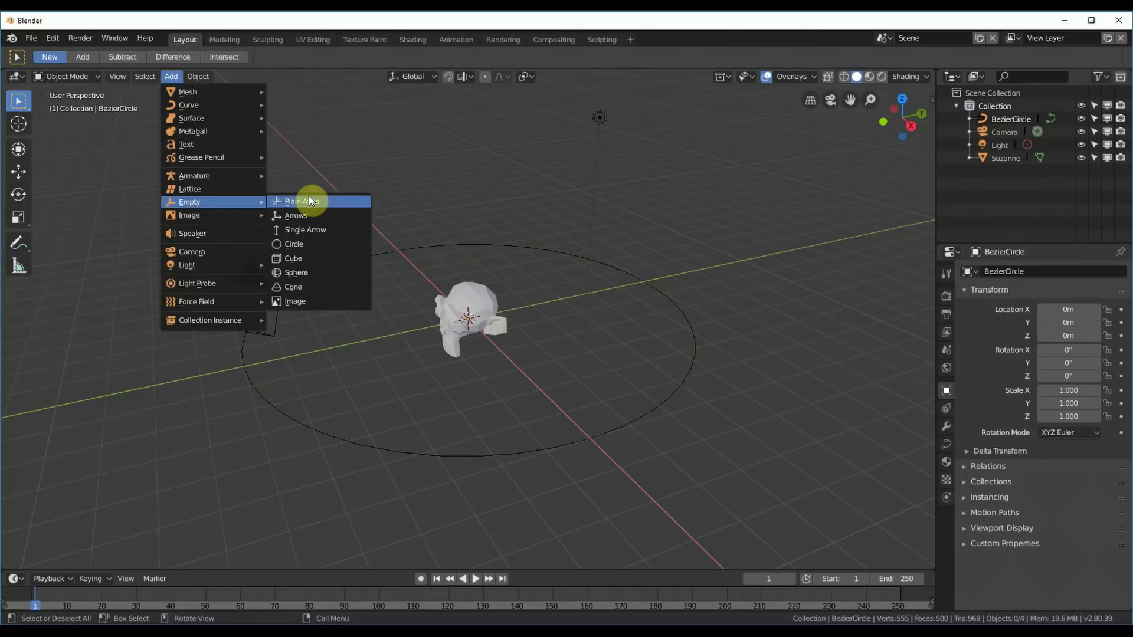
pyautogui.click(295, 260)
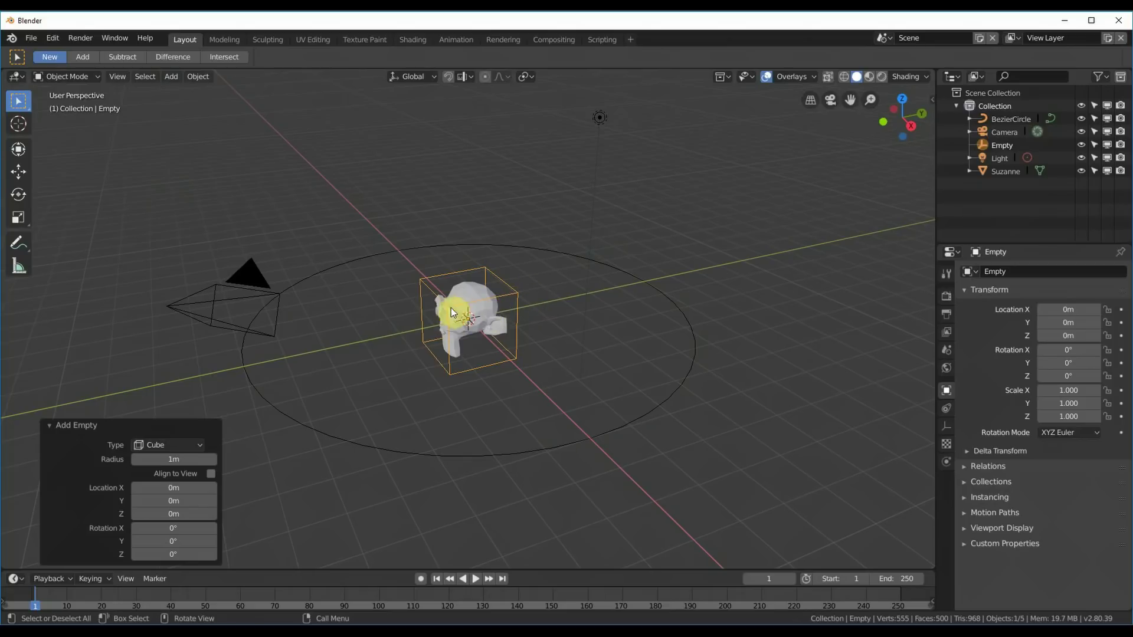
pyautogui.click(460, 223)
pyautogui.click(430, 276)
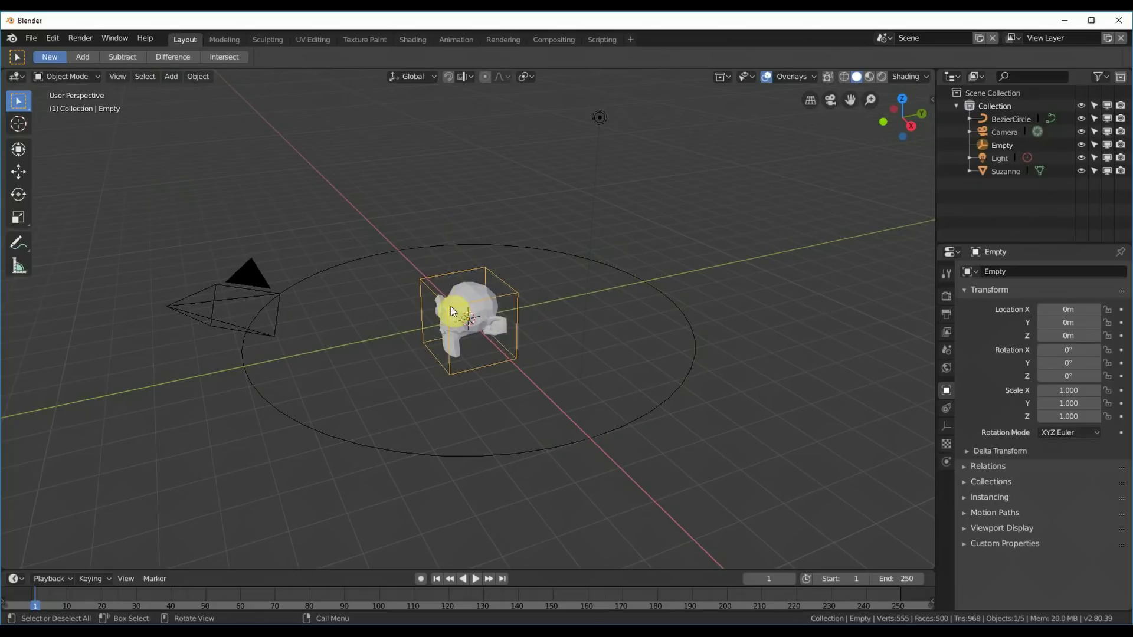
pyautogui.moveTo(451, 307)
pyautogui.mouseDown(button='middle')
pyautogui.moveTo(462, 302)
pyautogui.moveTo(454, 324)
pyautogui.mouseUp(button='middle')
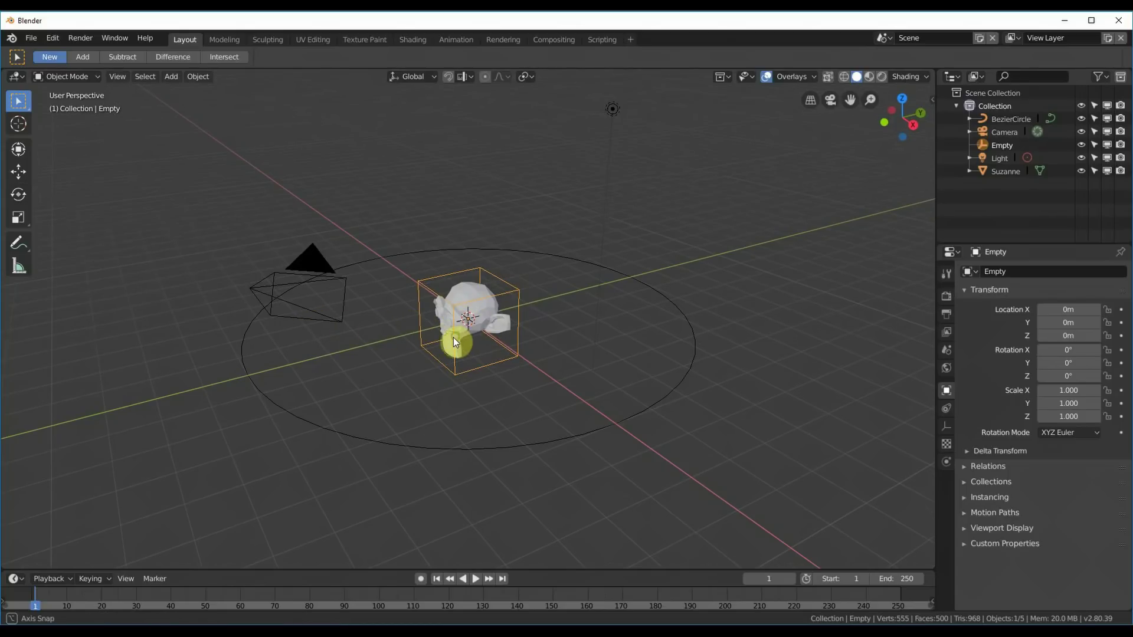
pyautogui.moveTo(453, 337); pyautogui.dragTo(447, 345, button='middle')
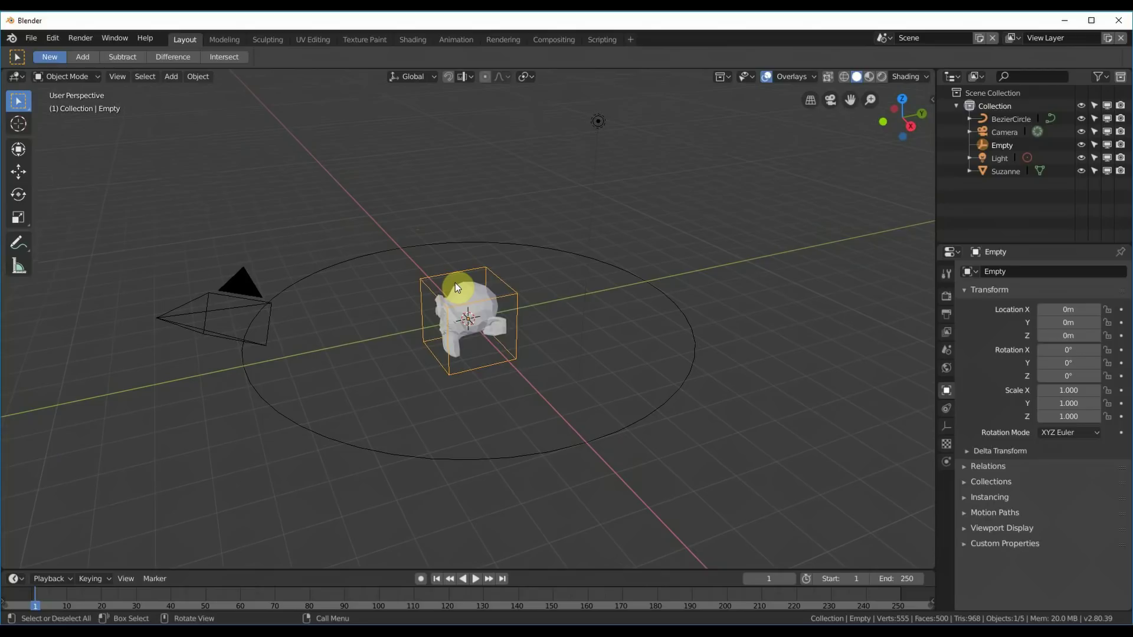
# Select the camera and enter 7.3589 m in all three location fields in the sidebar.
pyautogui.click(239, 290)
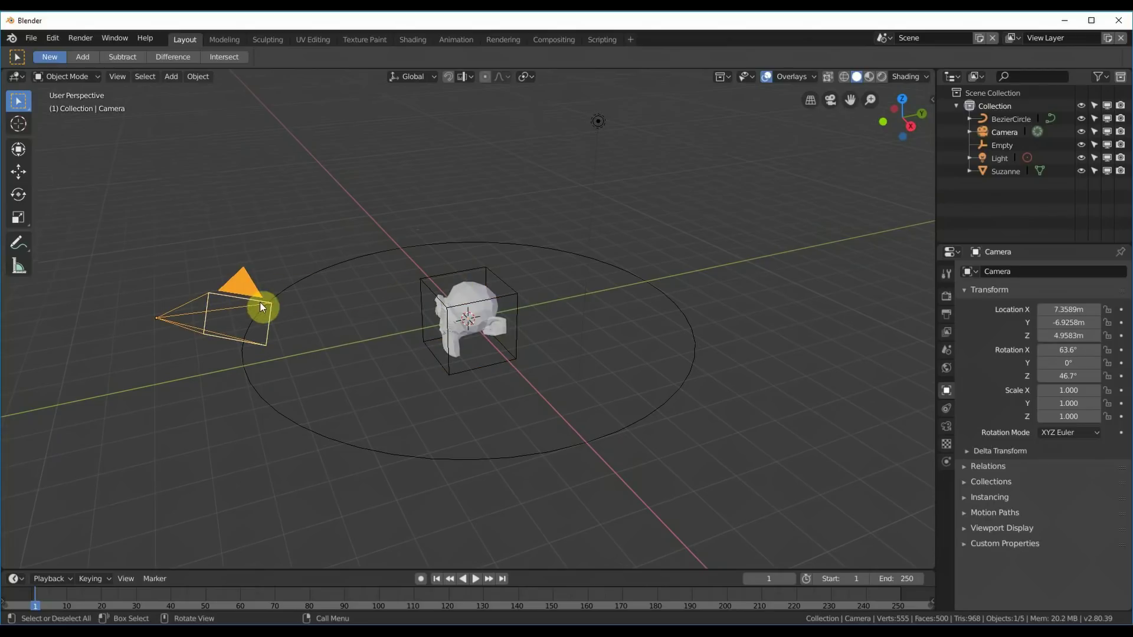
pyautogui.click(930, 102)
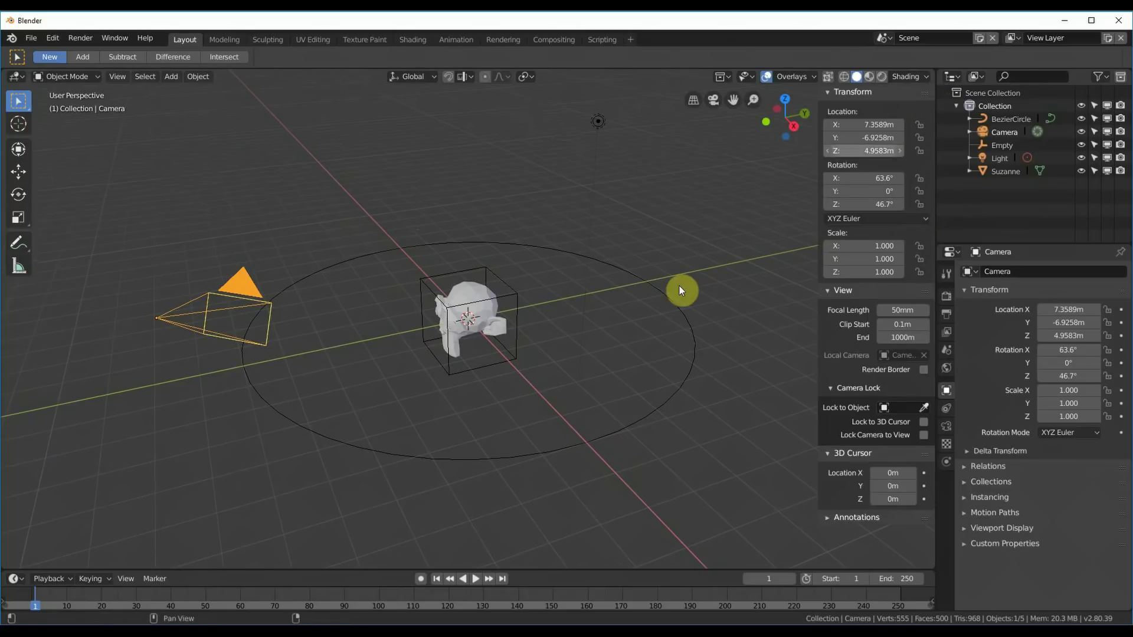
pyautogui.press('n')
pyautogui.press('n')
pyautogui.press('n')
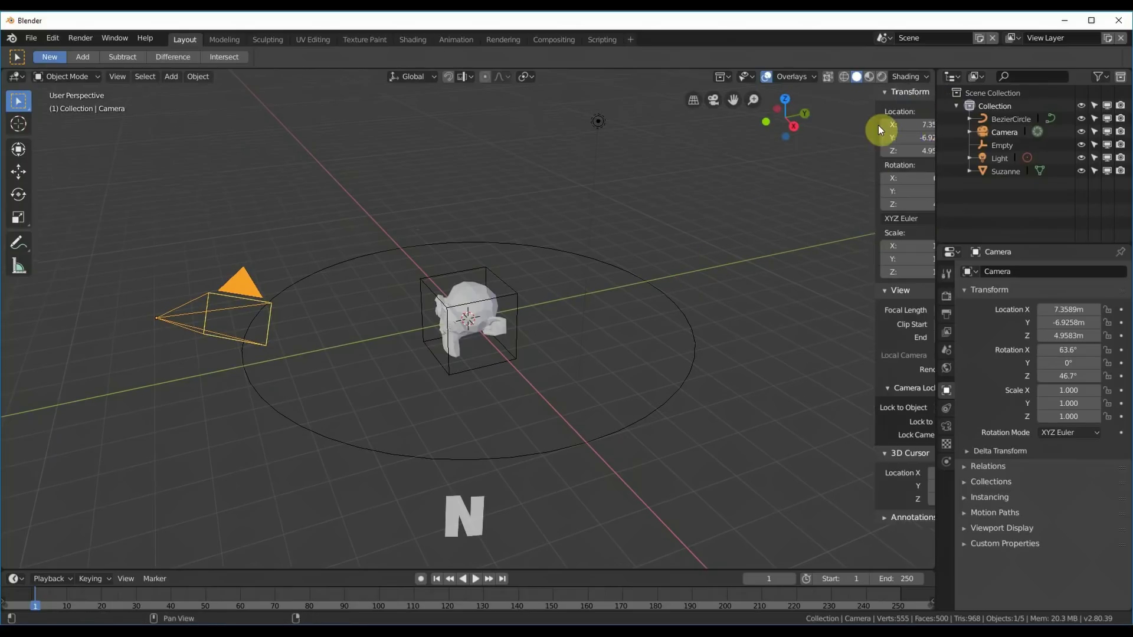
pyautogui.press('n')
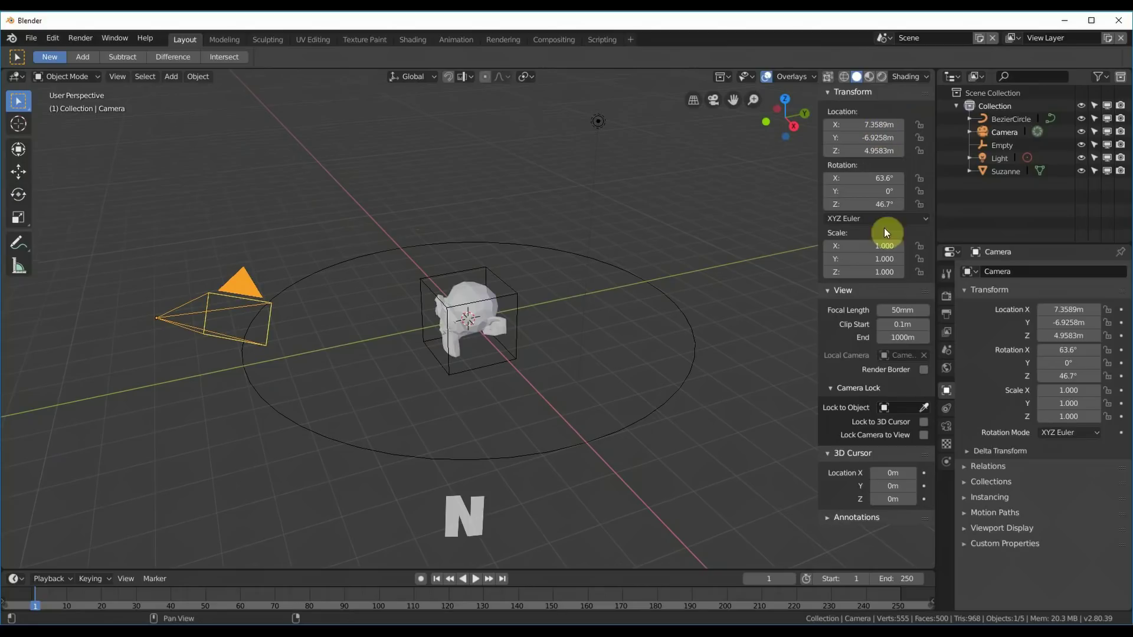
pyautogui.click(878, 124)
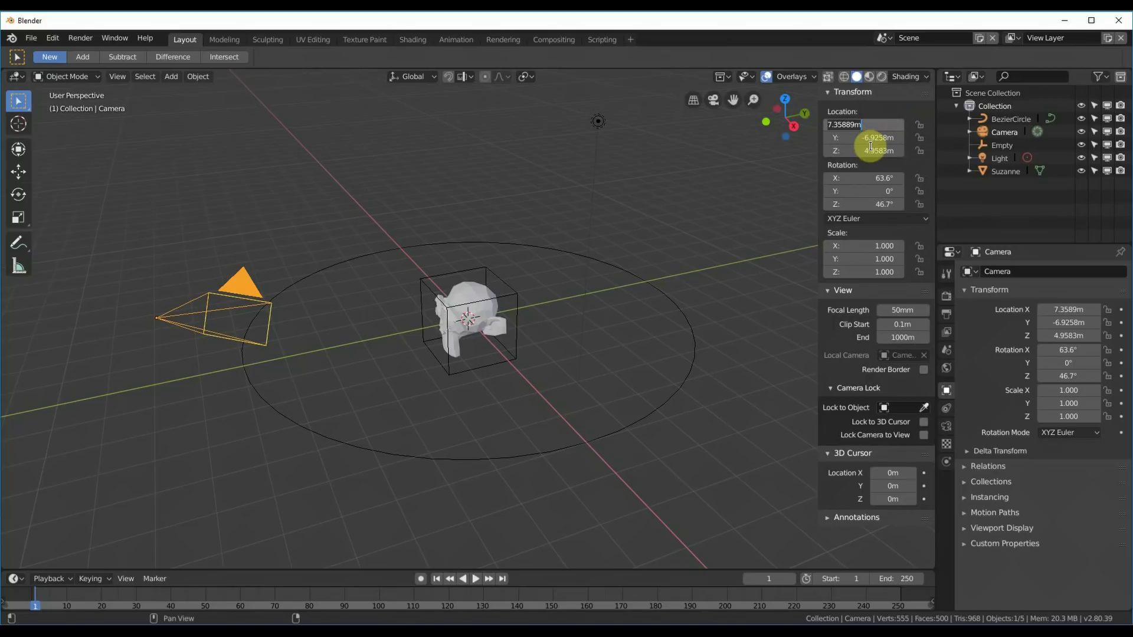
pyautogui.moveTo(839, 141)
pyautogui.mouseDown()
pyautogui.moveTo(816, 151)
pyautogui.moveTo(838, 151)
pyautogui.mouseUp()
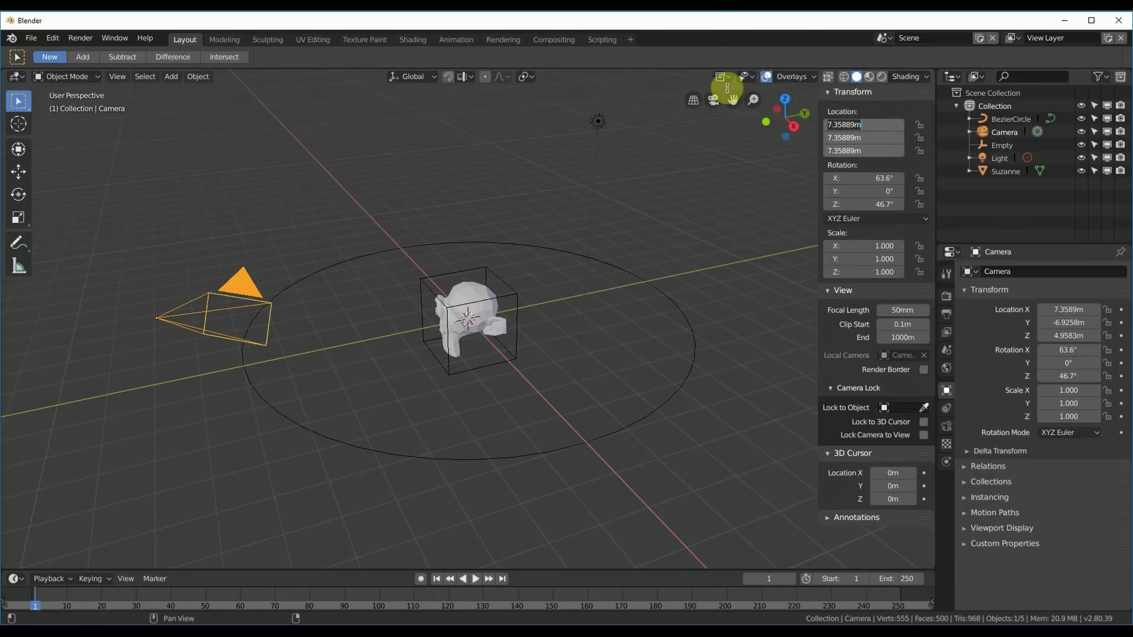
pyautogui.press('Return')
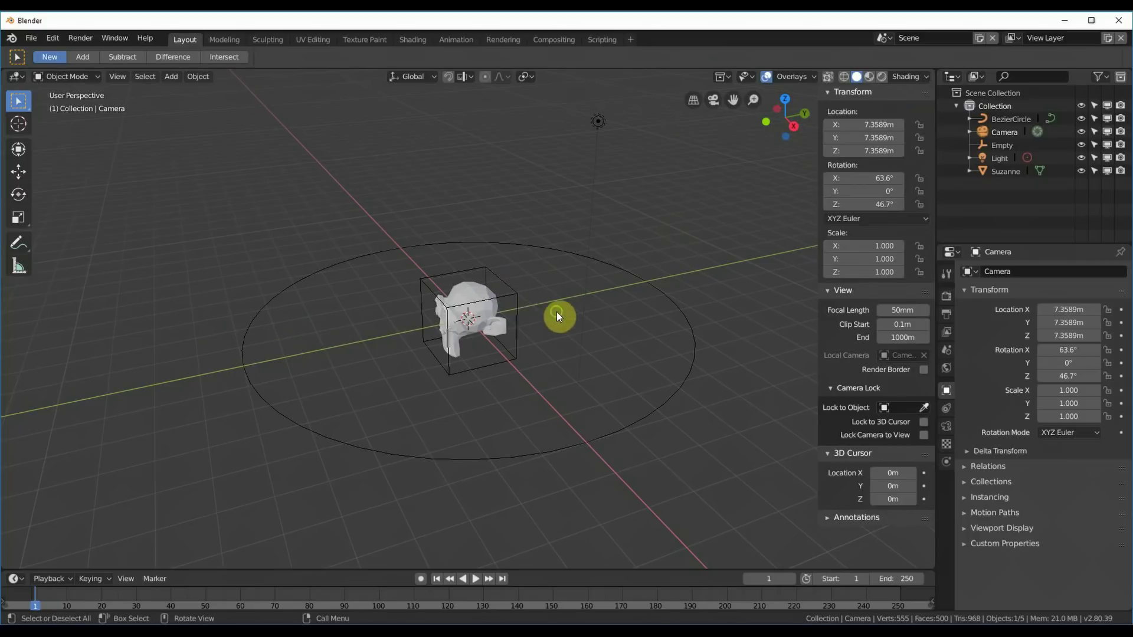
# Undo the location change so the camera returns to Y -6.9258 m, Z 4.9583 m.
pyautogui.moveTo(558, 312)
pyautogui.mouseDown(button='middle')
pyautogui.moveTo(544, 278)
pyautogui.moveTo(533, 297)
pyautogui.moveTo(551, 314)
pyautogui.mouseUp(button='middle')
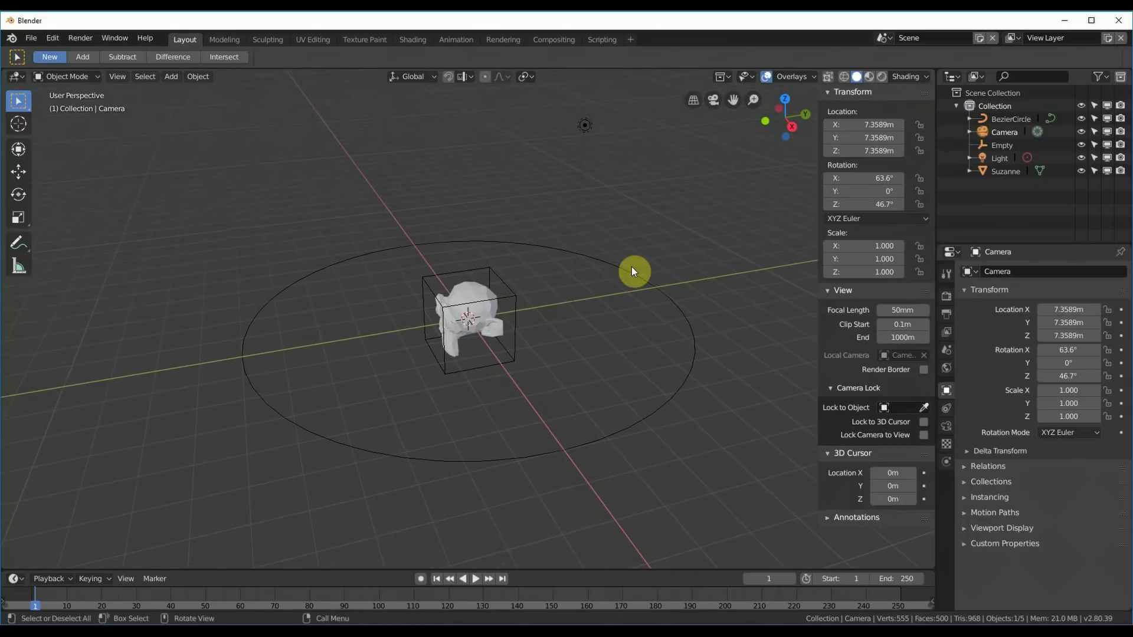
pyautogui.hotkey('ctrl', 'z')
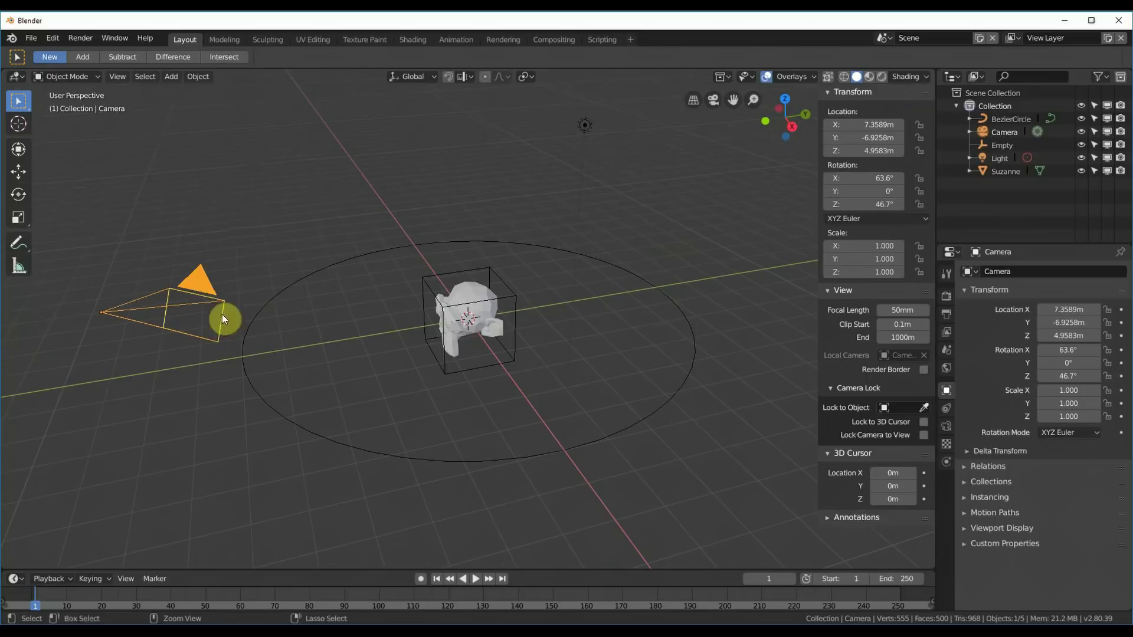
pyautogui.moveTo(464, 326); pyautogui.dragTo(476, 326, button='middle')
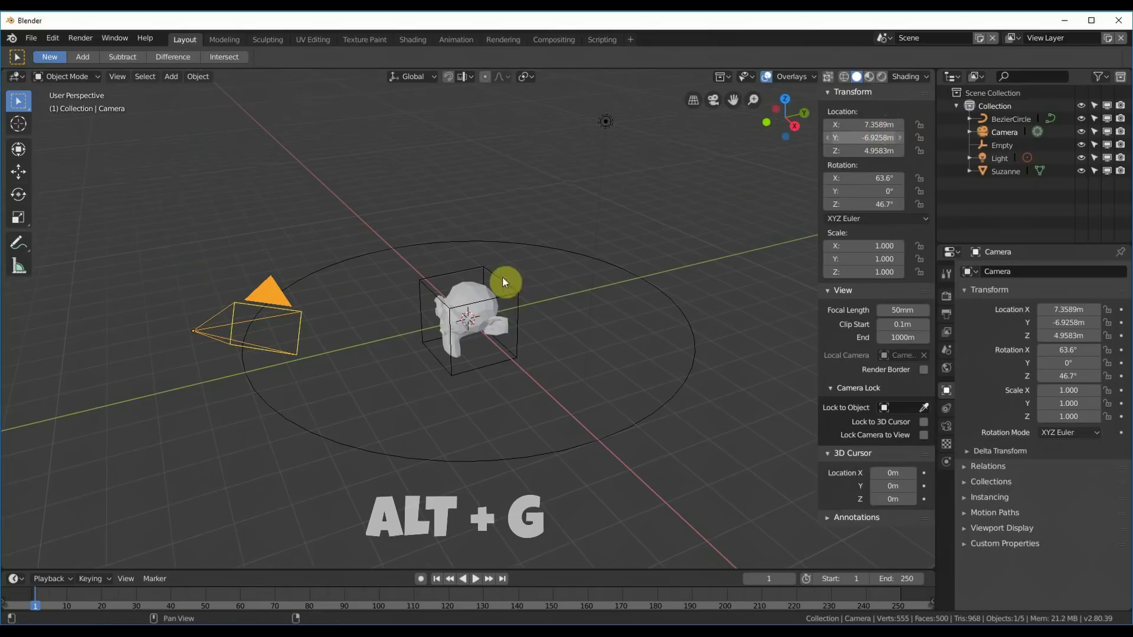
# Clear the camera's location and rotation with Alt+G and Alt+R, placing it at the origin.
pyautogui.hotkey('alt', 'g')
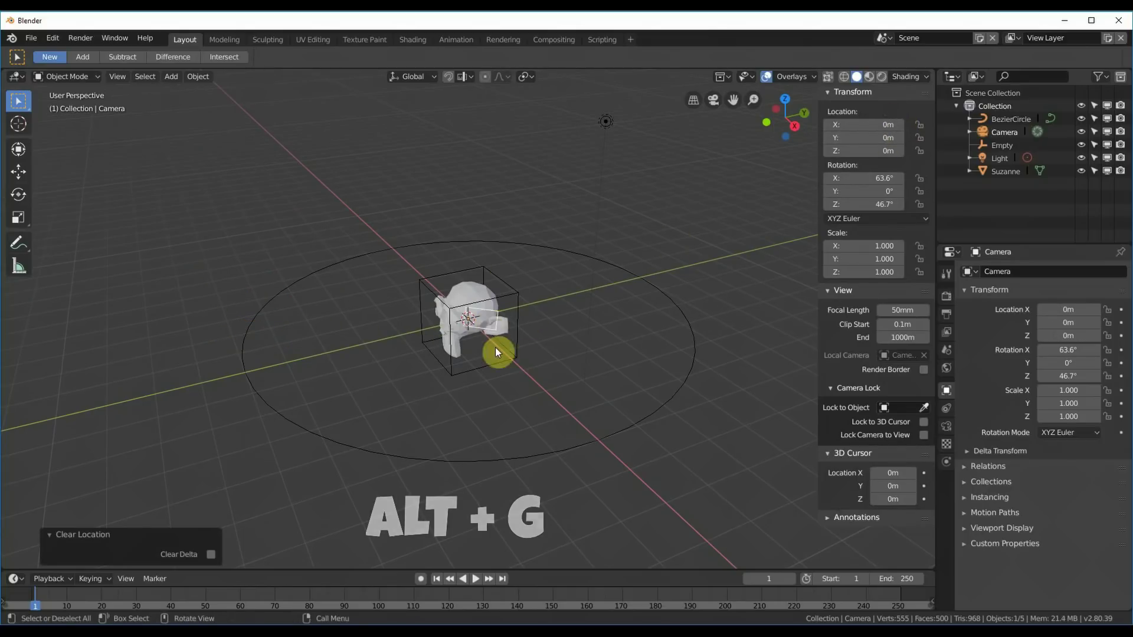
pyautogui.moveTo(498, 349); pyautogui.dragTo(431, 347, button='middle')
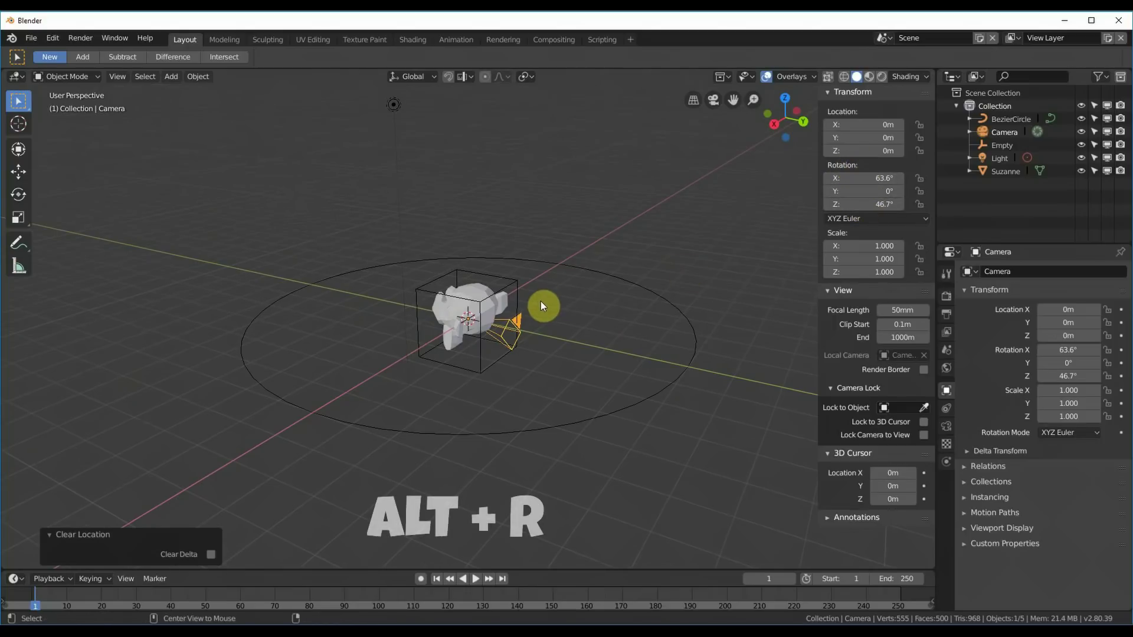
pyautogui.hotkey('alt', 'r')
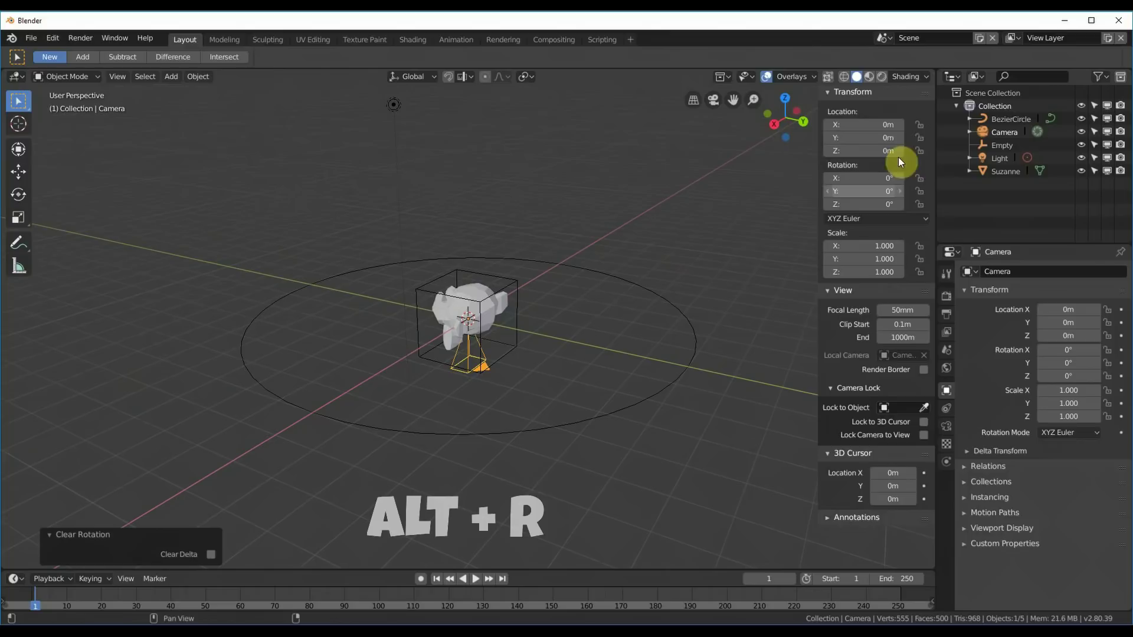
pyautogui.moveTo(805, 237); pyautogui.dragTo(603, 302, button='middle')
pyautogui.scroll(3, 604, 302)
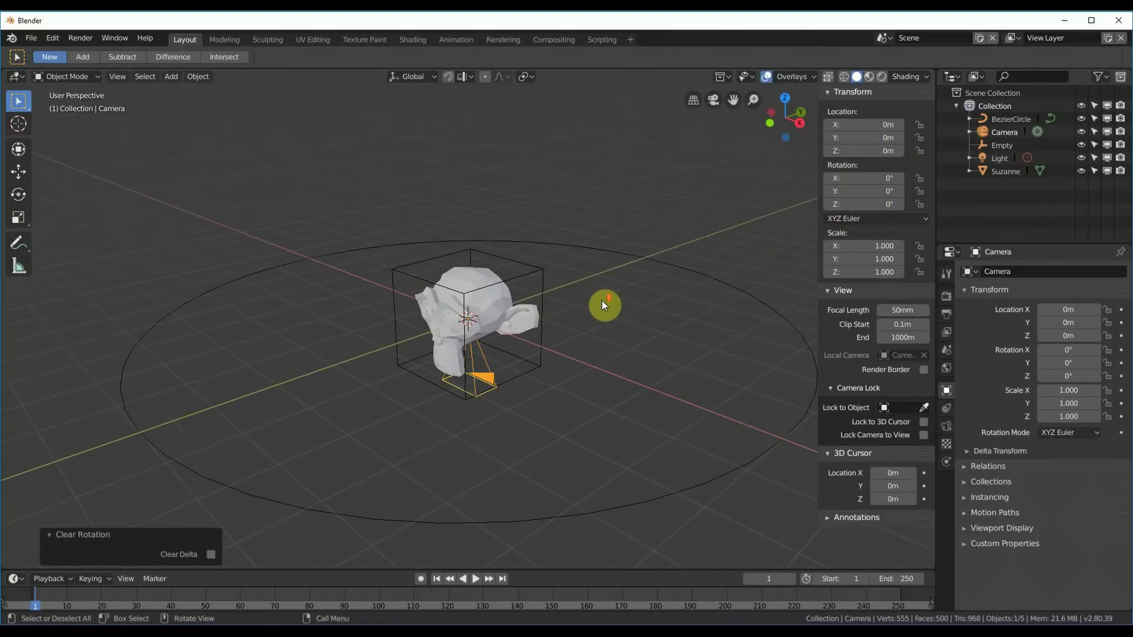
pyautogui.click(536, 275)
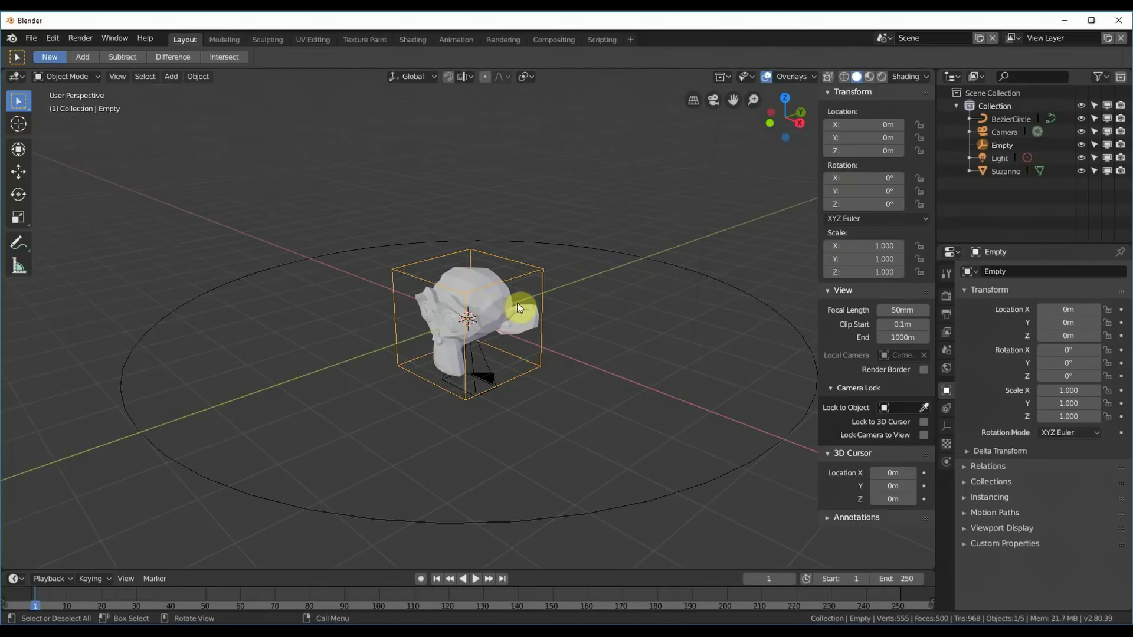
# Parent the camera to the cube Empty using Object (Keep Transform).
pyautogui.moveTo(519, 323); pyautogui.dragTo(498, 360, button='middle')
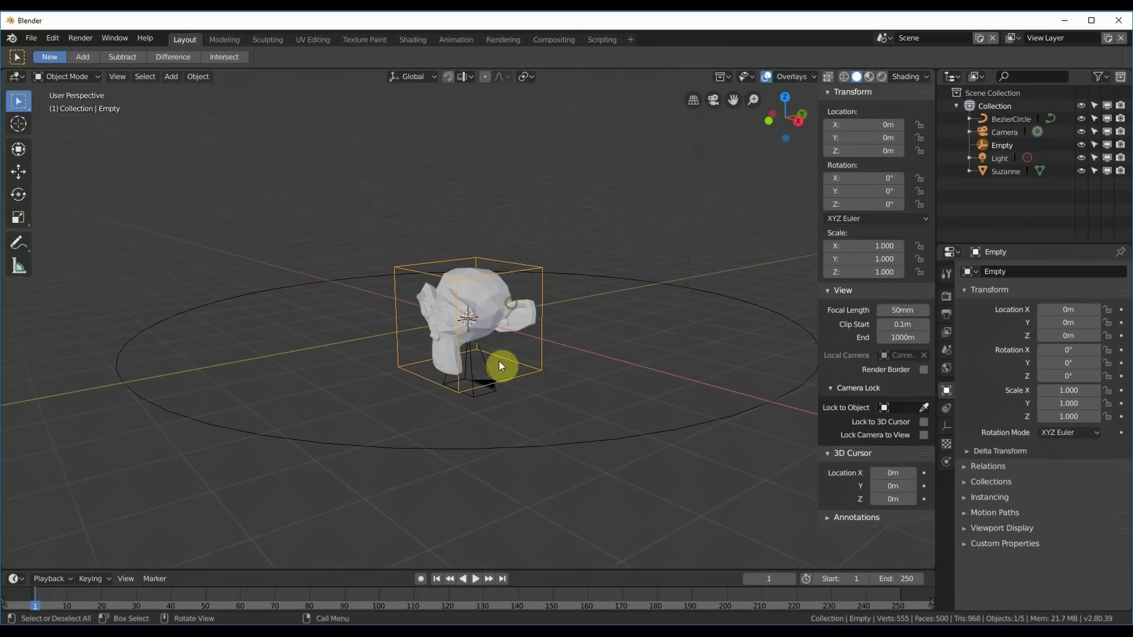
pyautogui.click(476, 397)
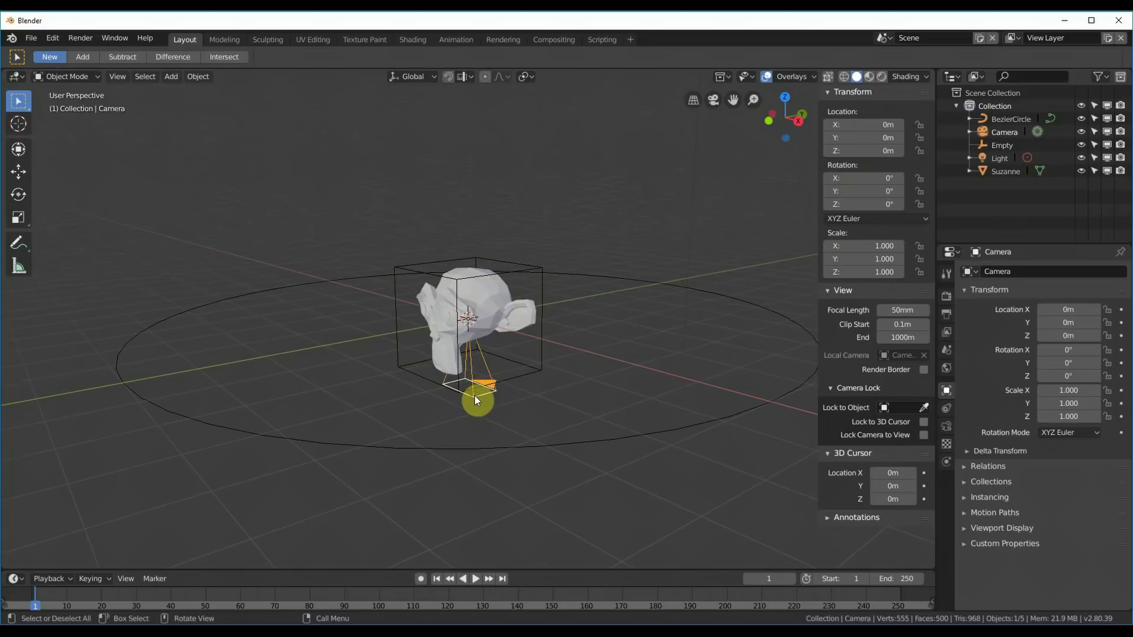
pyautogui.keyDown('shift'); pyautogui.click(521, 374); pyautogui.keyUp('shift')
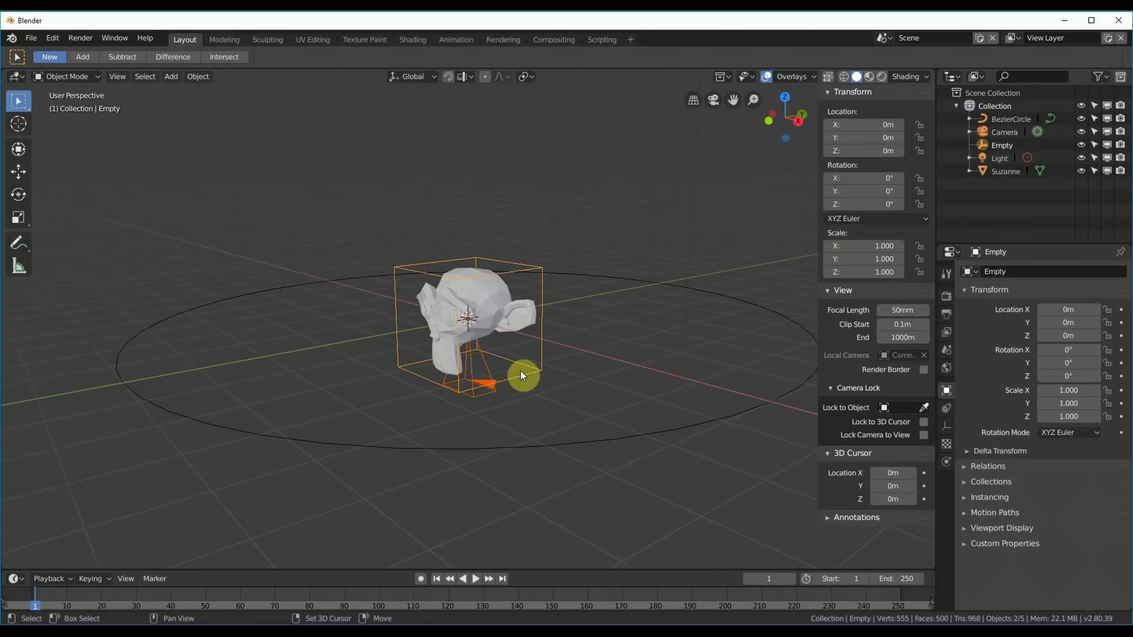
pyautogui.rightClick(519, 270)
pyautogui.moveTo(520, 269)
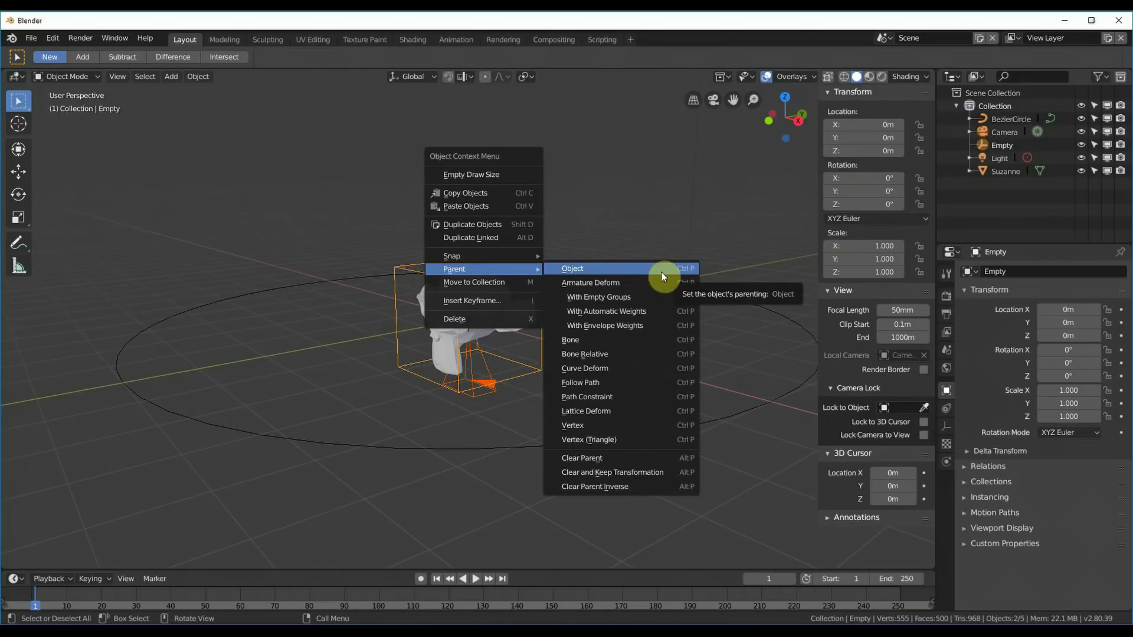
pyautogui.click(581, 270)
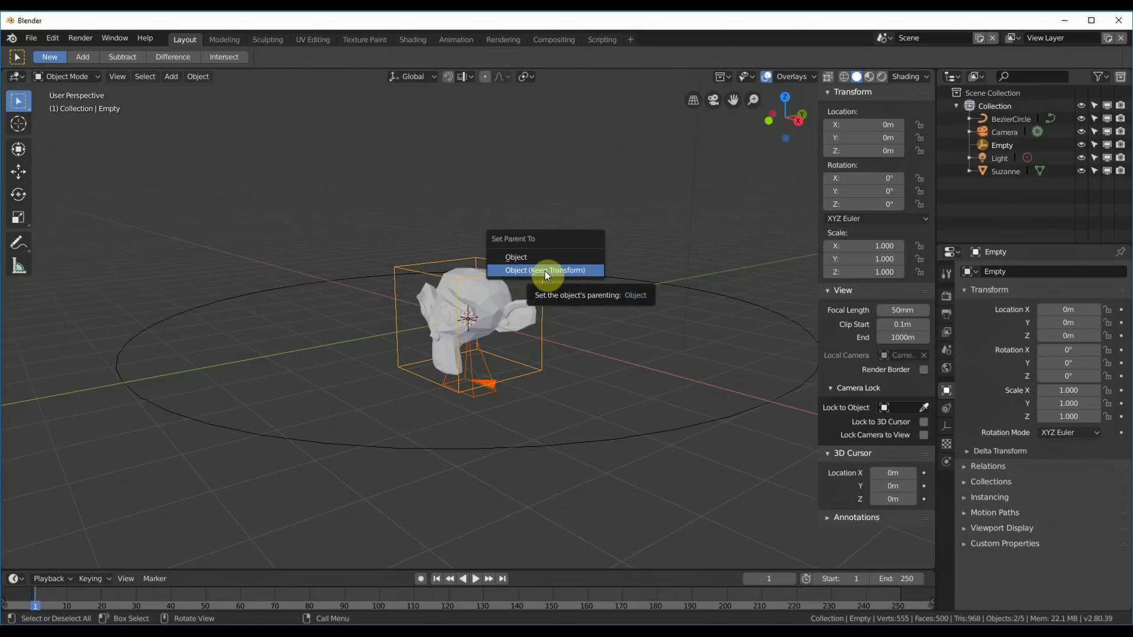
pyautogui.click(545, 271)
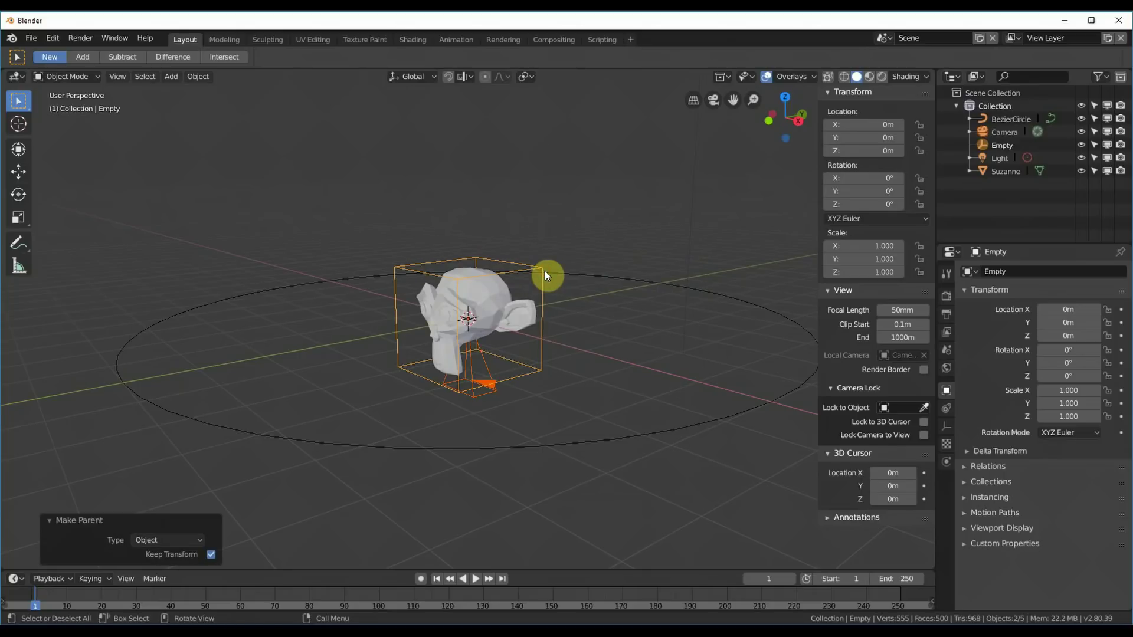
pyautogui.moveTo(614, 269); pyautogui.dragTo(607, 291, button='middle')
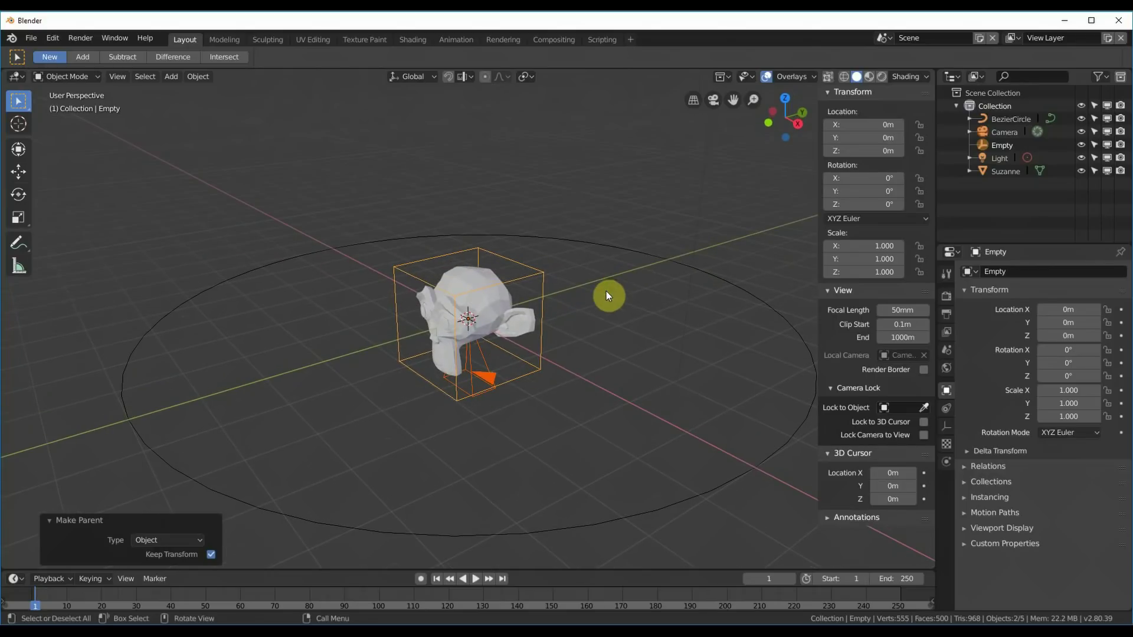
pyautogui.click(582, 314)
pyautogui.click(537, 278)
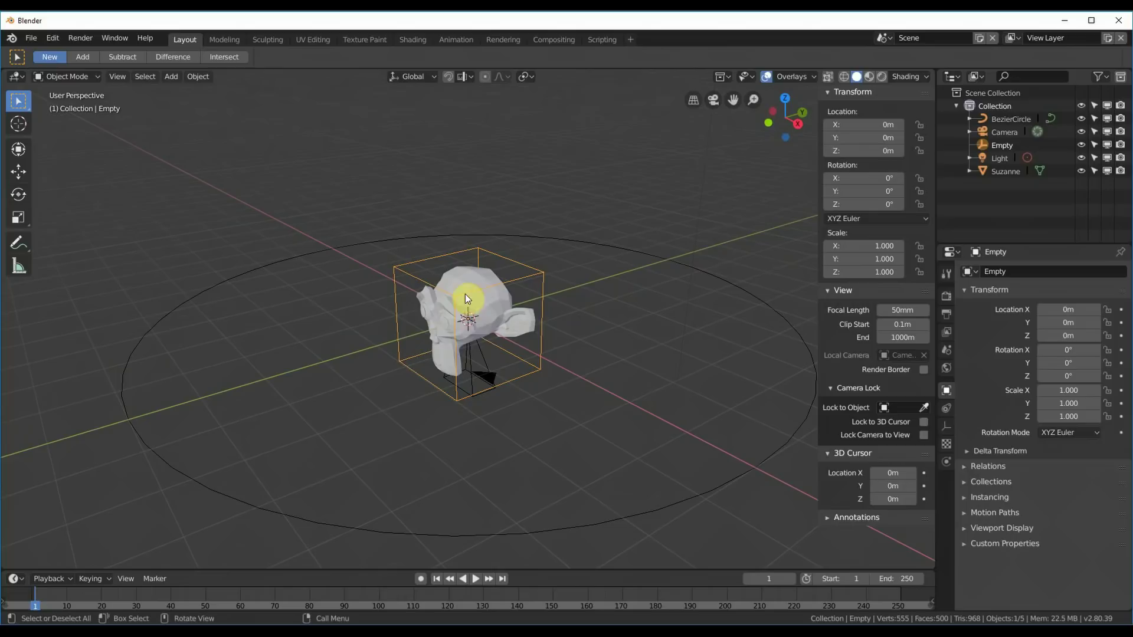
# Switch to the Move tool, lift the Empty along Z, then undo it back to the origin.
pyautogui.press('shift')
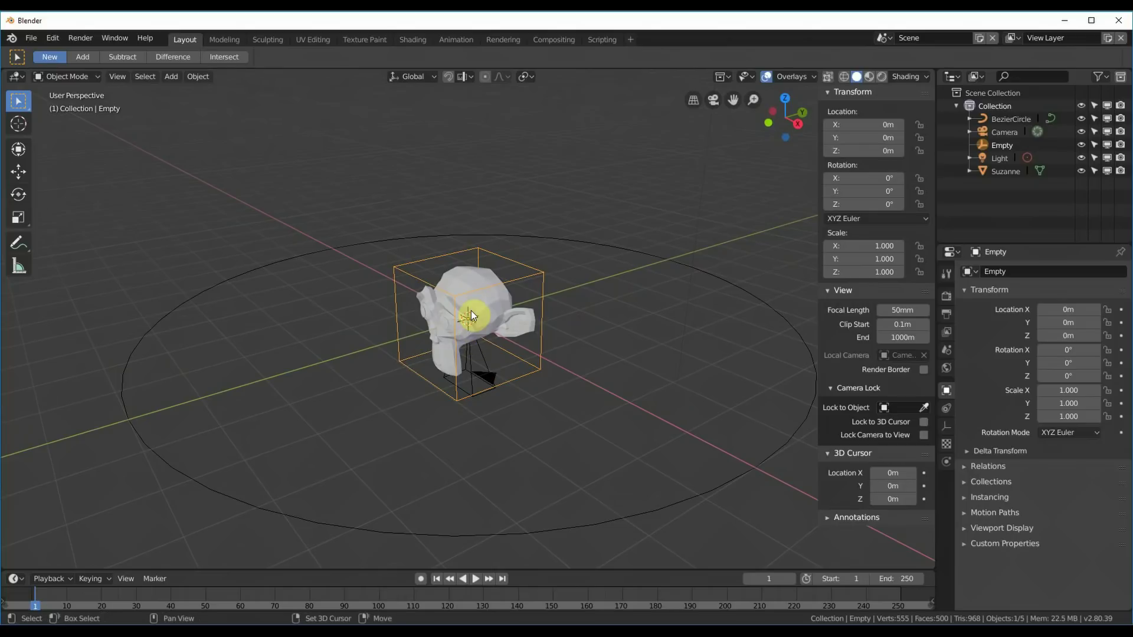
pyautogui.hotkey('shift', 'space')
pyautogui.click(459, 349)
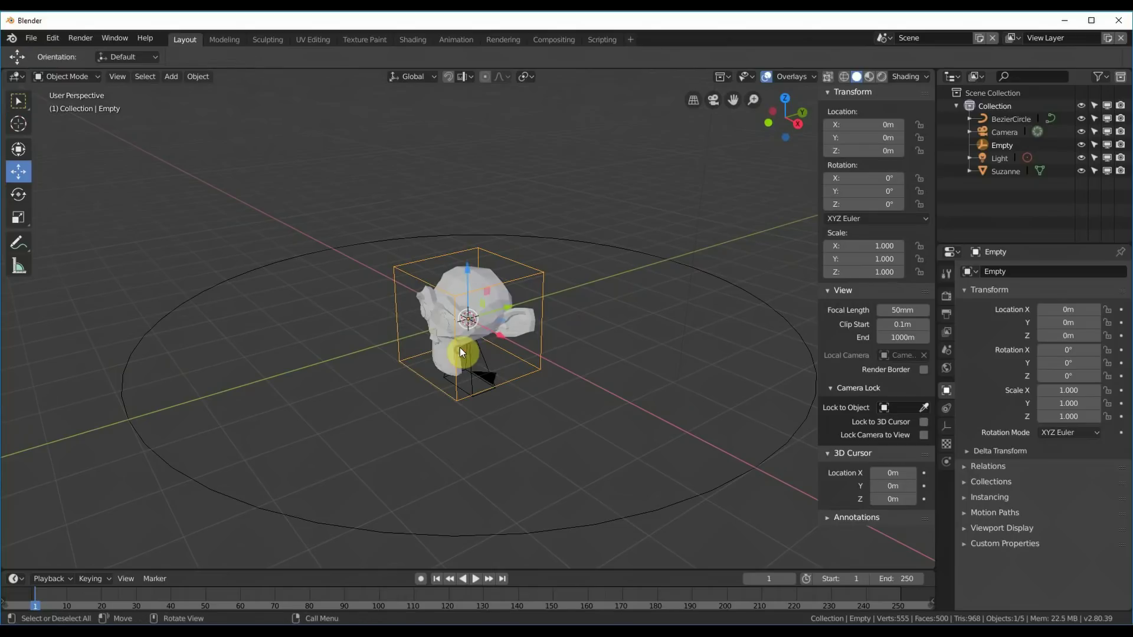
pyautogui.moveTo(466, 270); pyautogui.dragTo(470, 121)
pyautogui.hotkey('ctrl', 'z')
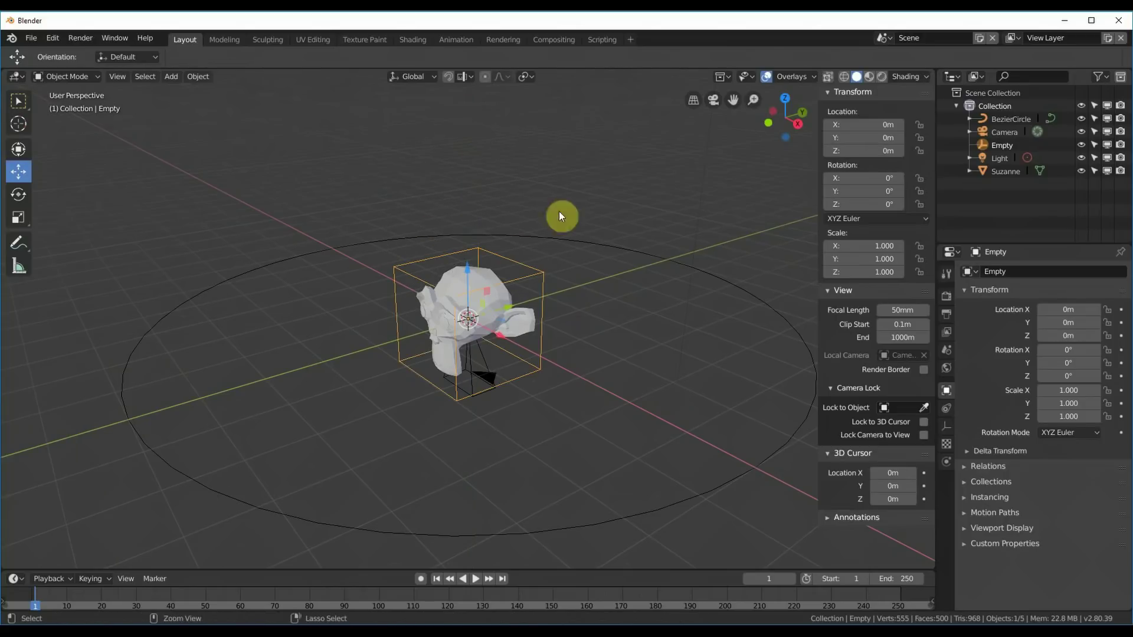
pyautogui.moveTo(618, 285)
pyautogui.mouseDown(button='middle')
pyautogui.moveTo(608, 270)
pyautogui.moveTo(622, 282)
pyautogui.mouseUp(button='middle')
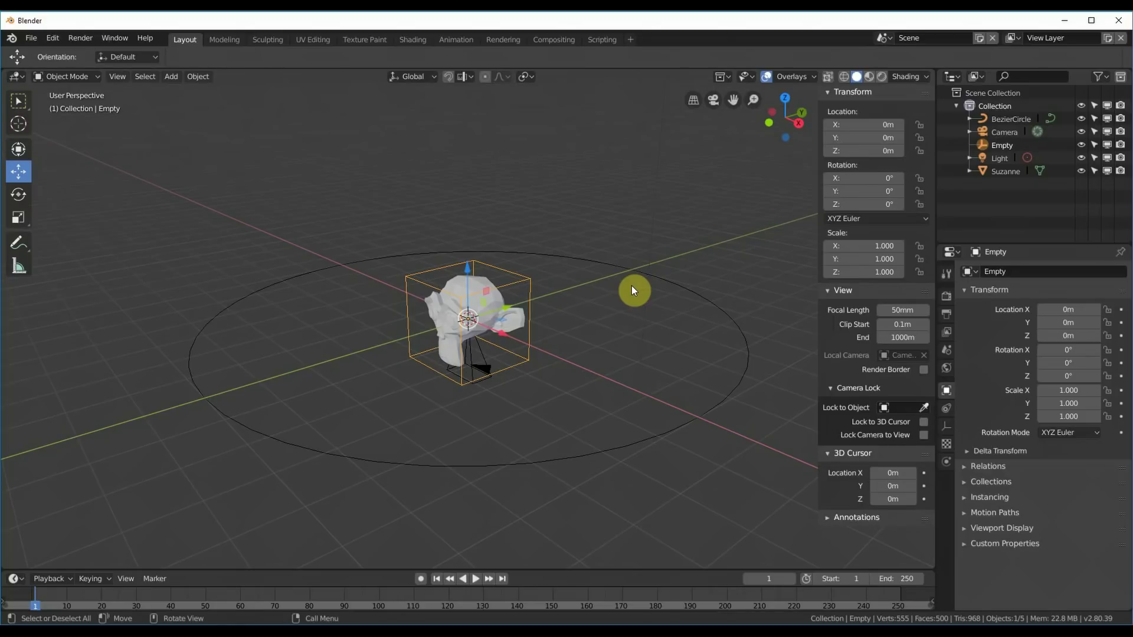
pyautogui.moveTo(632, 286); pyautogui.dragTo(511, 291, button='middle')
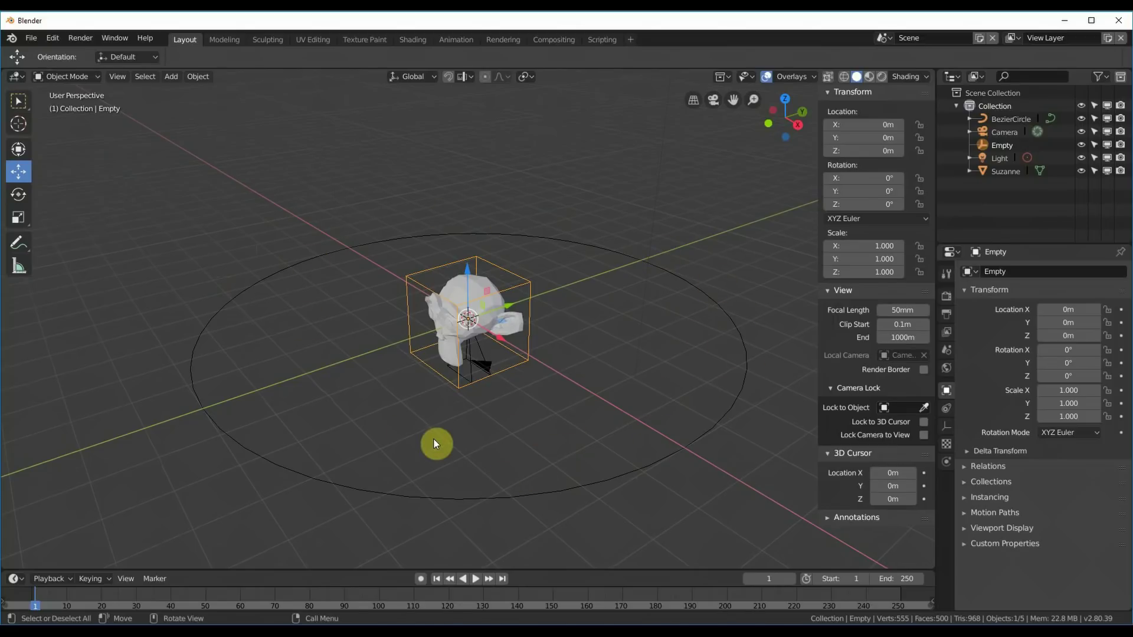
pyautogui.moveTo(430, 423); pyautogui.dragTo(427, 416, button='middle')
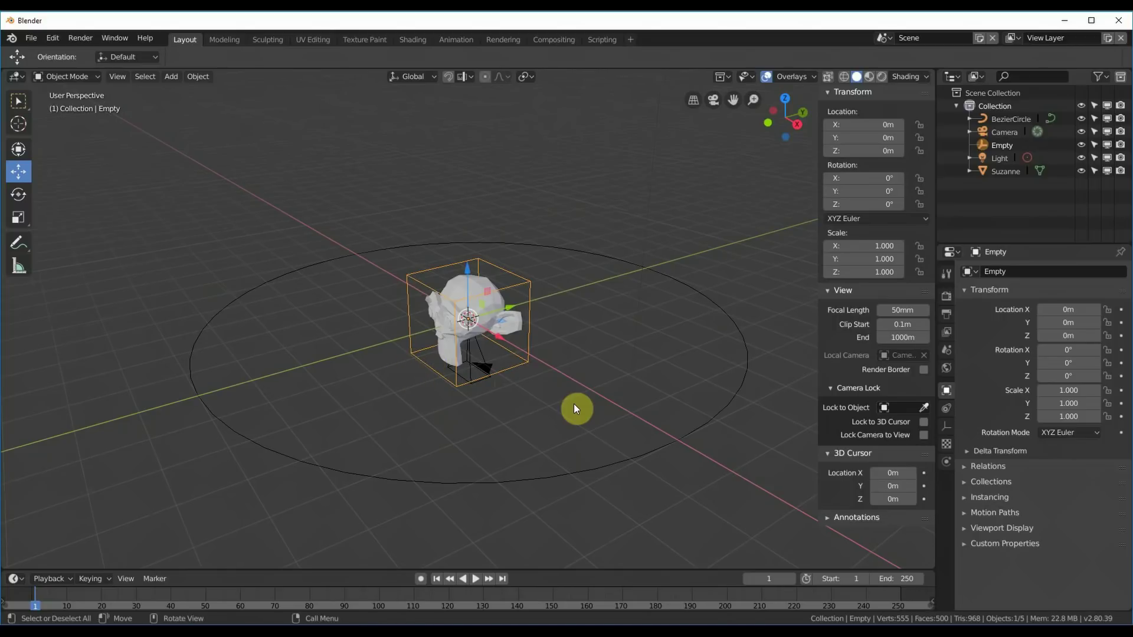
# Add a Follow Path constraint on the Empty targeting BezierCircle, with Follow Curve and Fixed Position enabled.
pyautogui.click(945, 410)
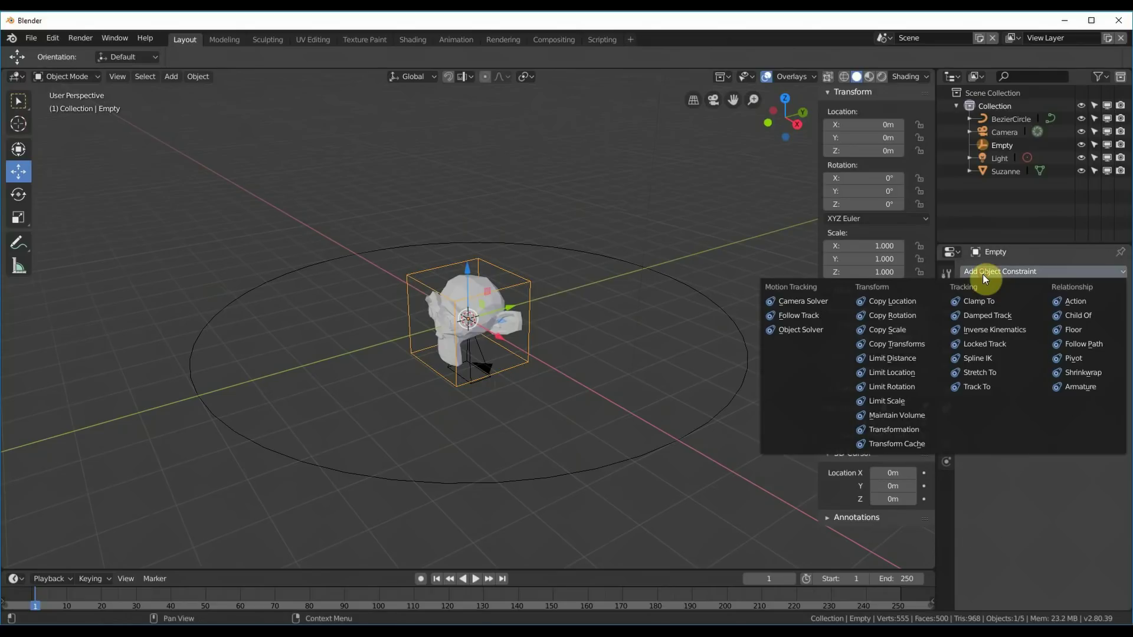
pyautogui.click(1080, 345)
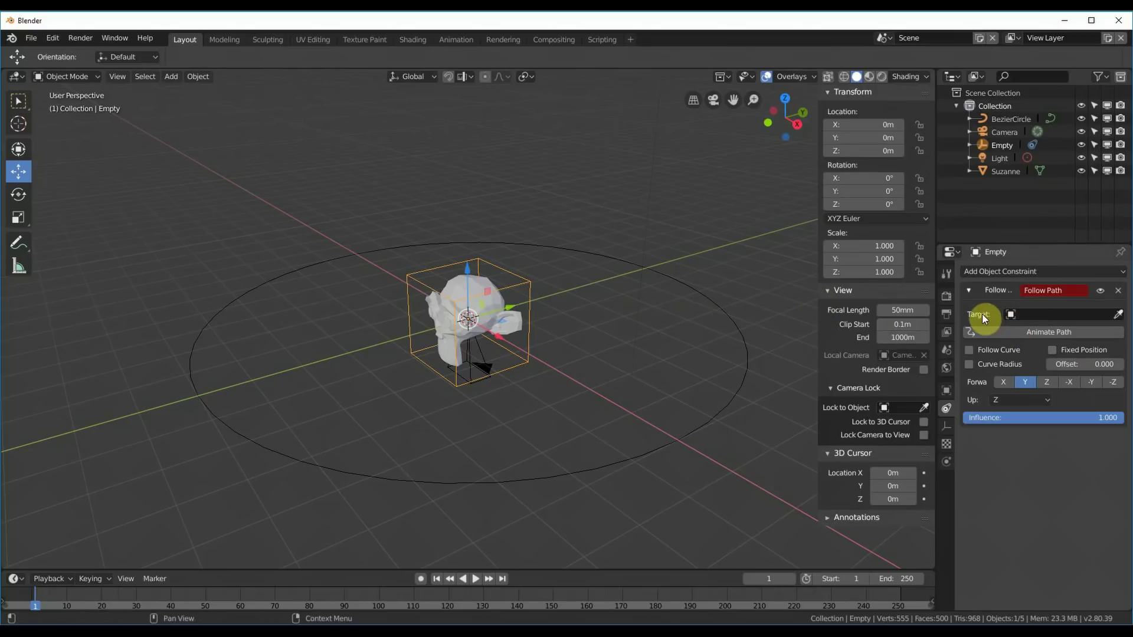
pyautogui.click(1012, 314)
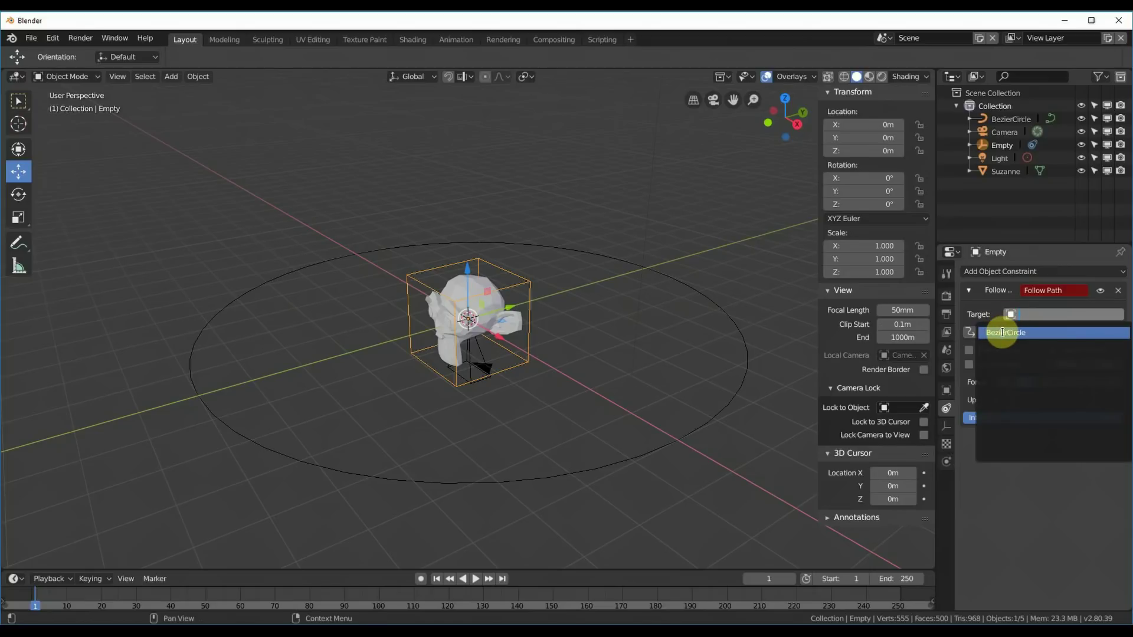
pyautogui.click(1003, 333)
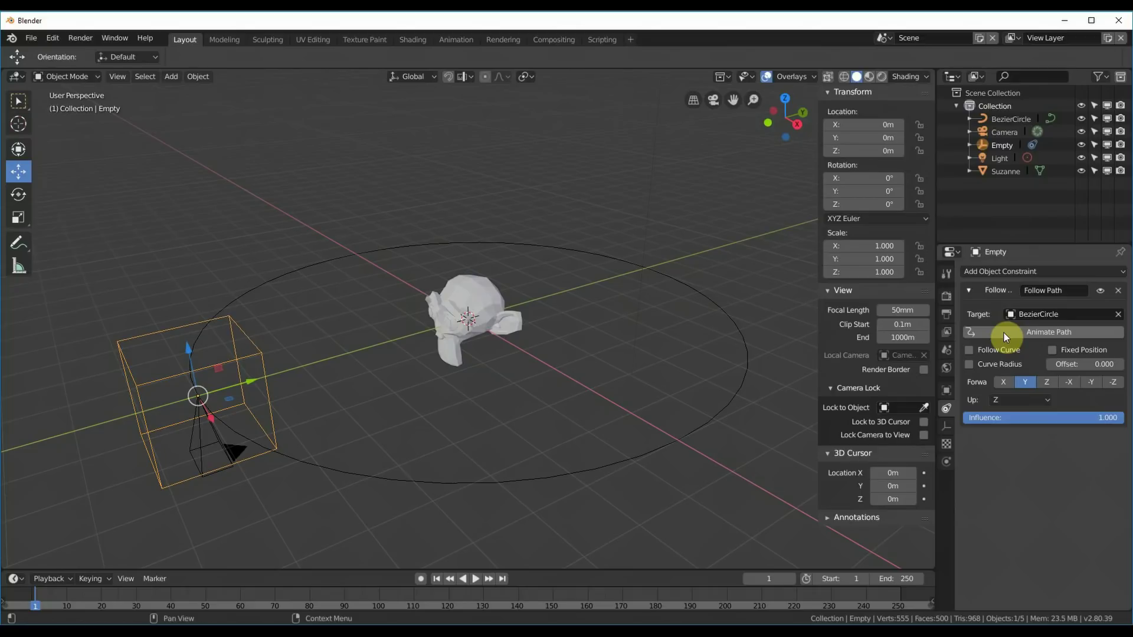
pyautogui.click(983, 350)
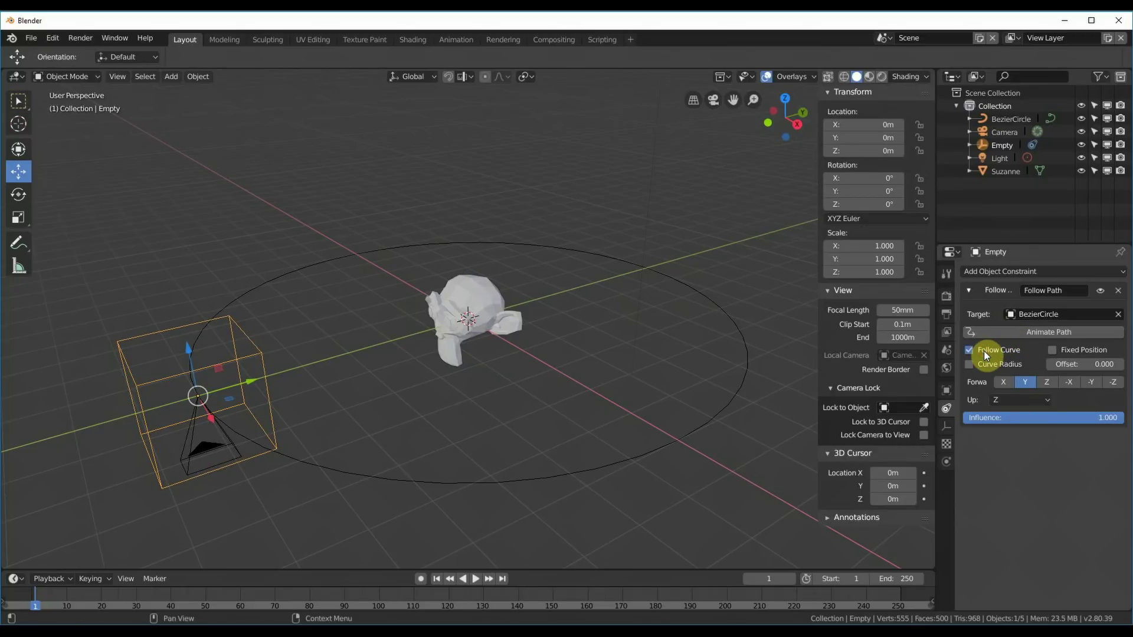
pyautogui.click(1053, 350)
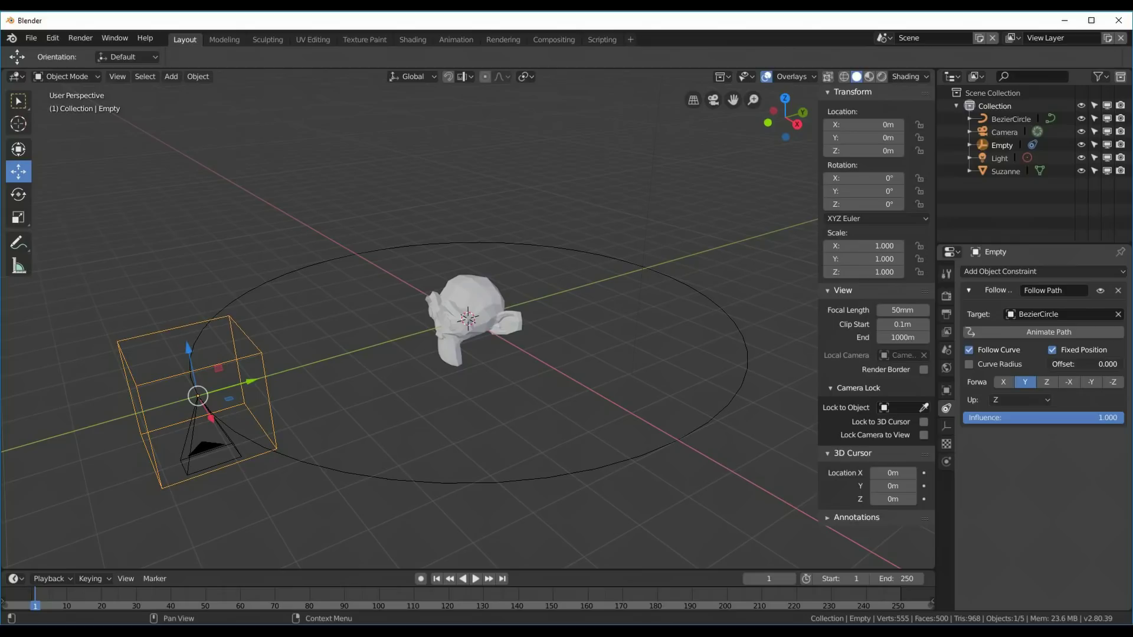
# Test the Follow Path Offset by dragging it to 0.090 and back to 0.000.
pyautogui.moveTo(1048, 364); pyautogui.dragTo(1119, 364)
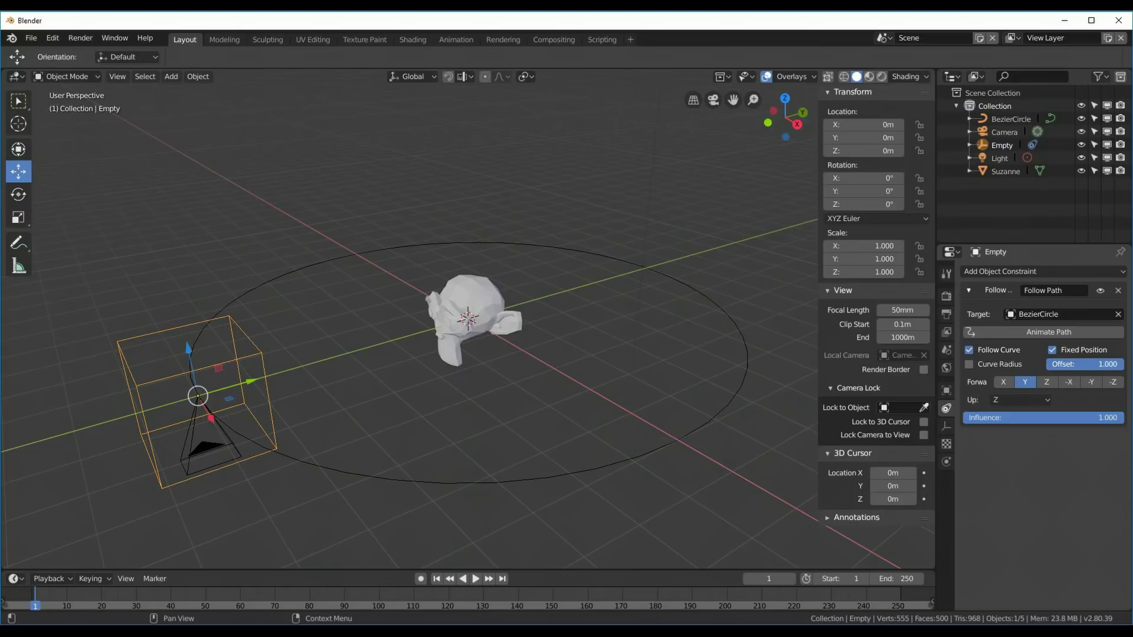
pyautogui.moveTo(1119, 364); pyautogui.dragTo(1048, 365)
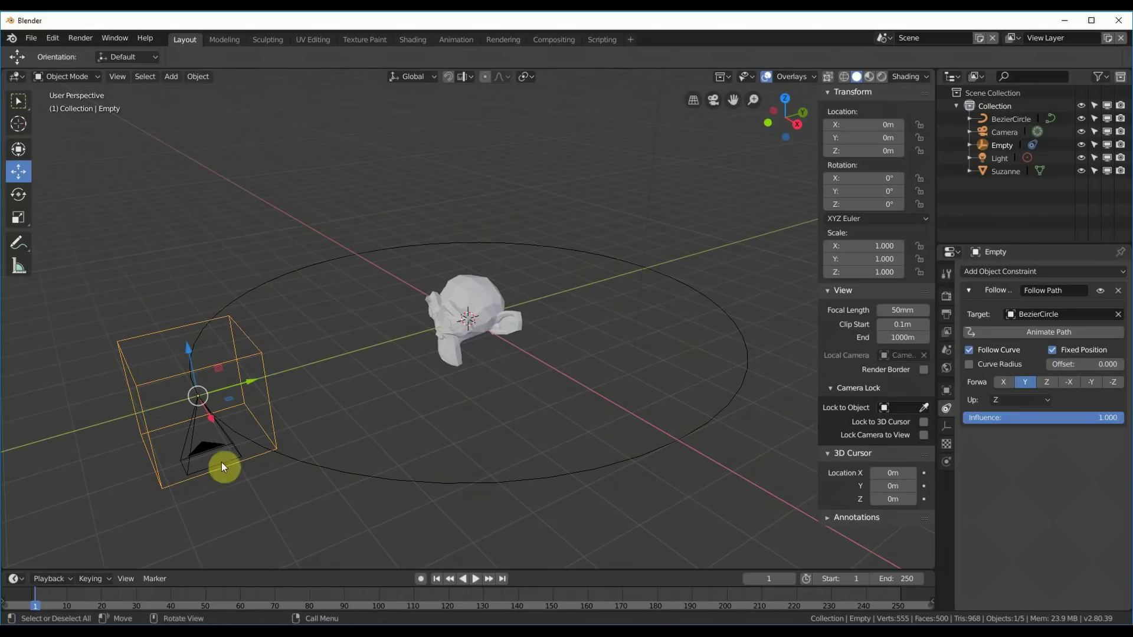
pyautogui.moveTo(300, 462); pyautogui.dragTo(310, 441, button='middle')
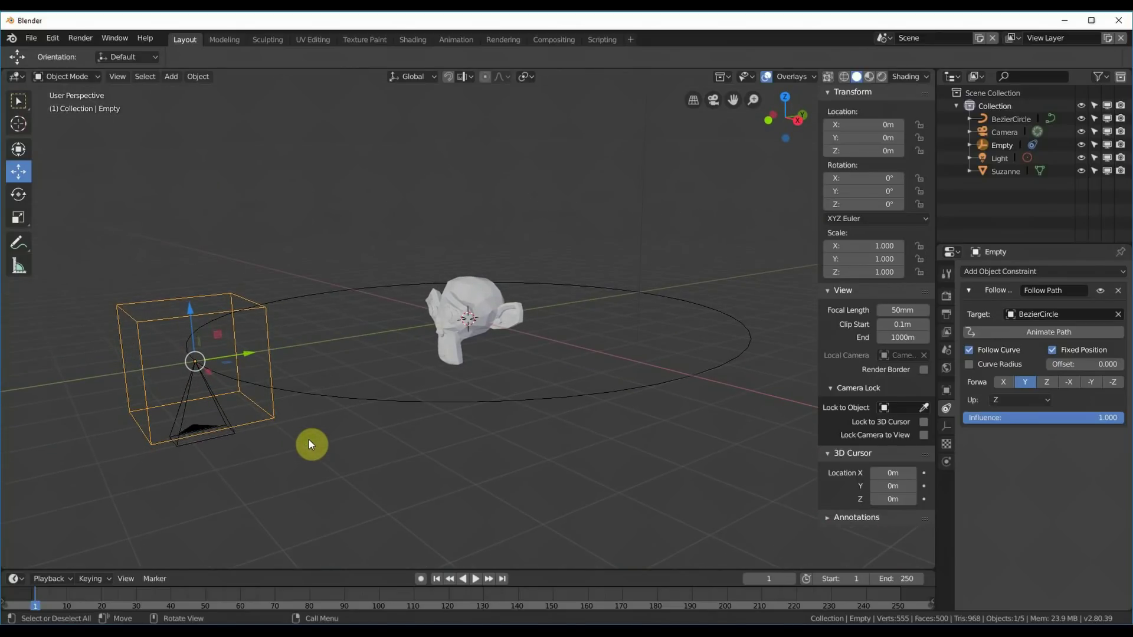
# Give the camera a Track To constraint with Suzanne as its target.
pyautogui.click(197, 445)
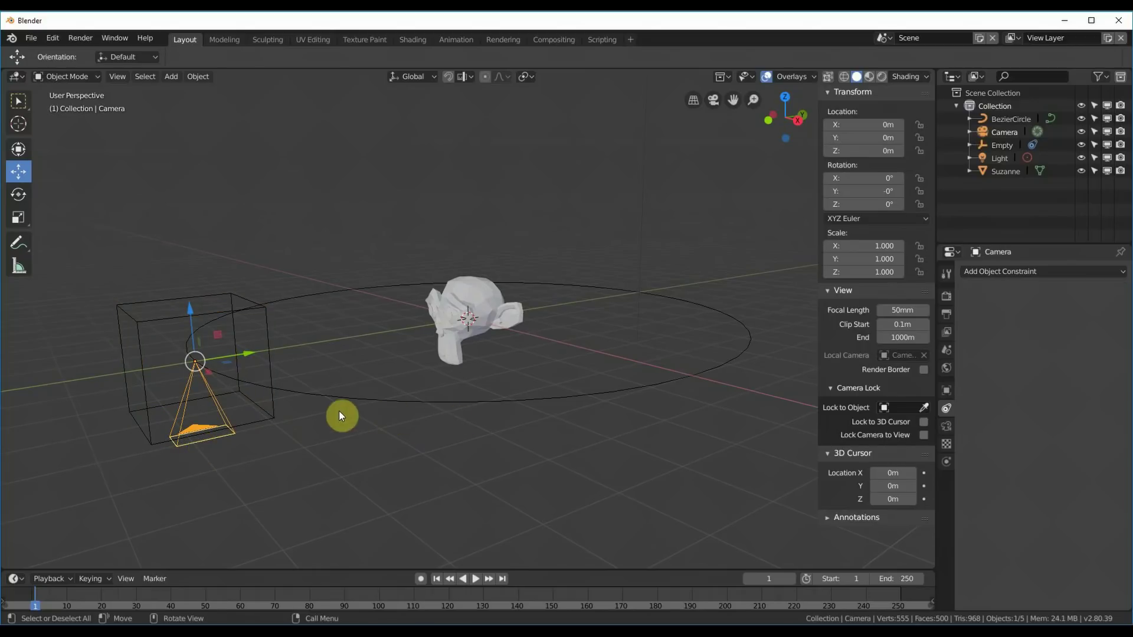
pyautogui.moveTo(341, 416)
pyautogui.mouseDown(button='middle')
pyautogui.moveTo(354, 410)
pyautogui.moveTo(346, 420)
pyautogui.mouseUp(button='middle')
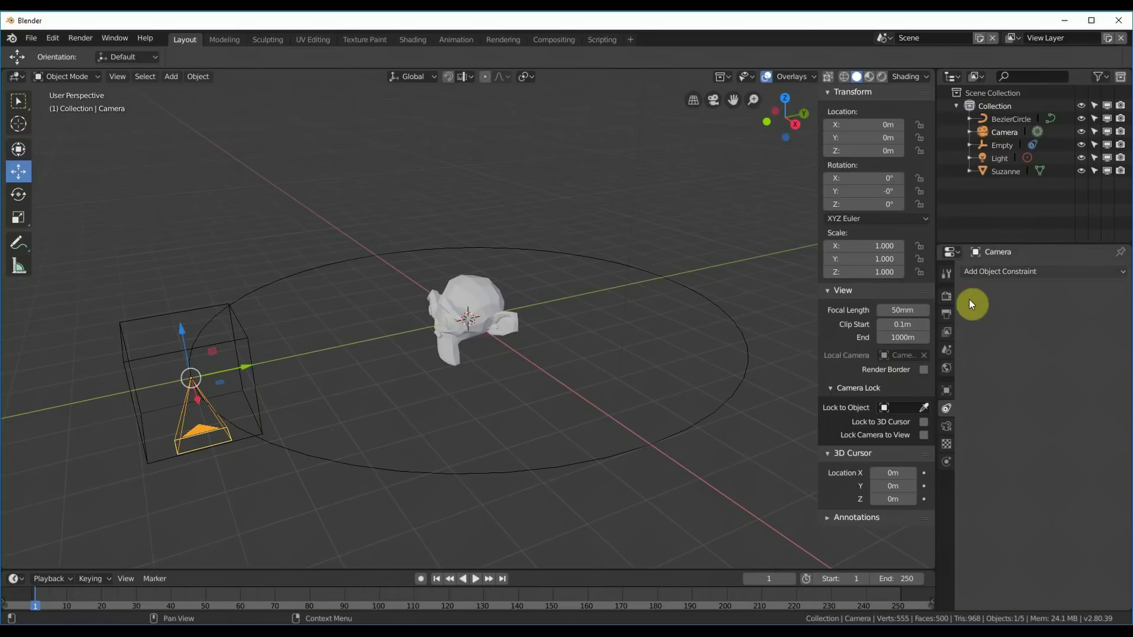
pyautogui.click(985, 272)
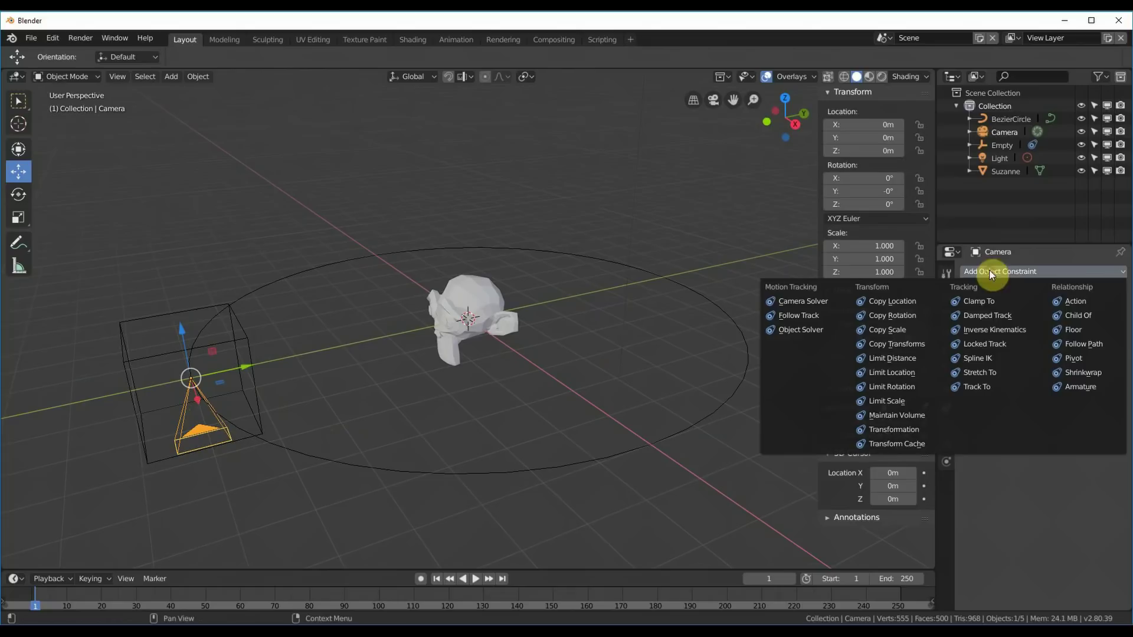
pyautogui.click(976, 386)
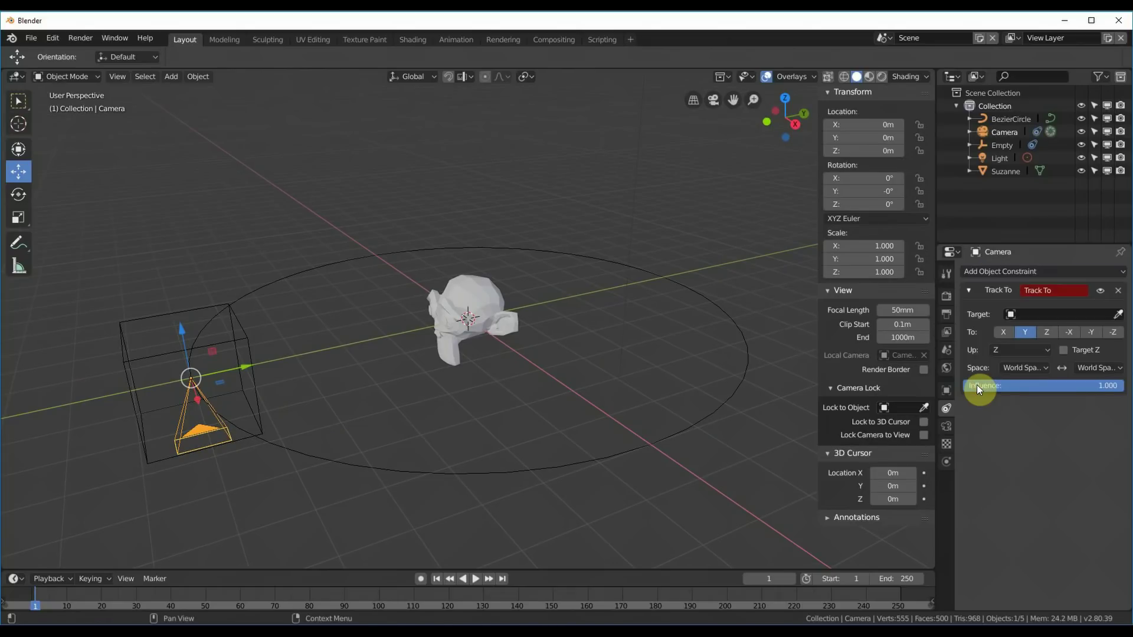
pyautogui.click(1011, 316)
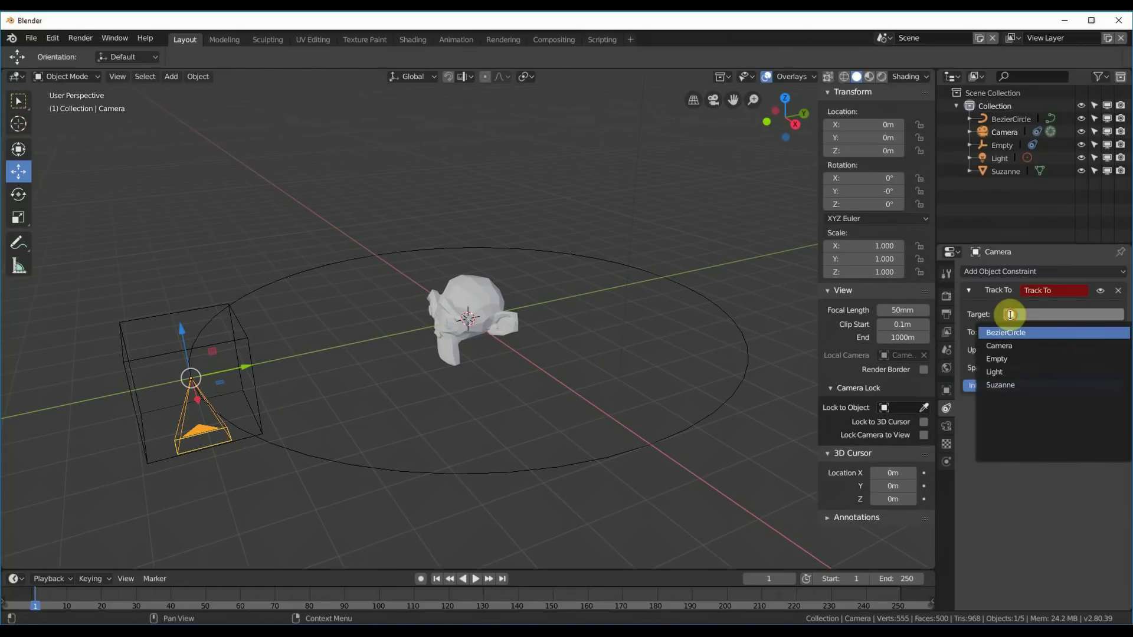
pyautogui.click(1002, 385)
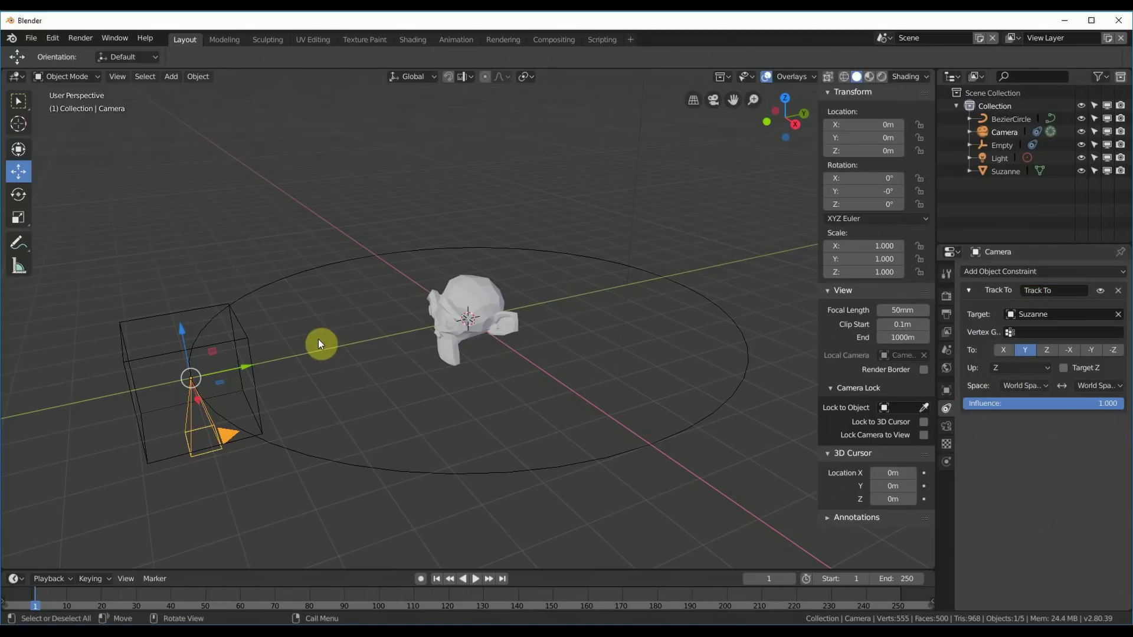
pyautogui.moveTo(322, 348)
pyautogui.mouseDown(button='middle')
pyautogui.moveTo(351, 328)
pyautogui.moveTo(331, 334)
pyautogui.mouseUp(button='middle')
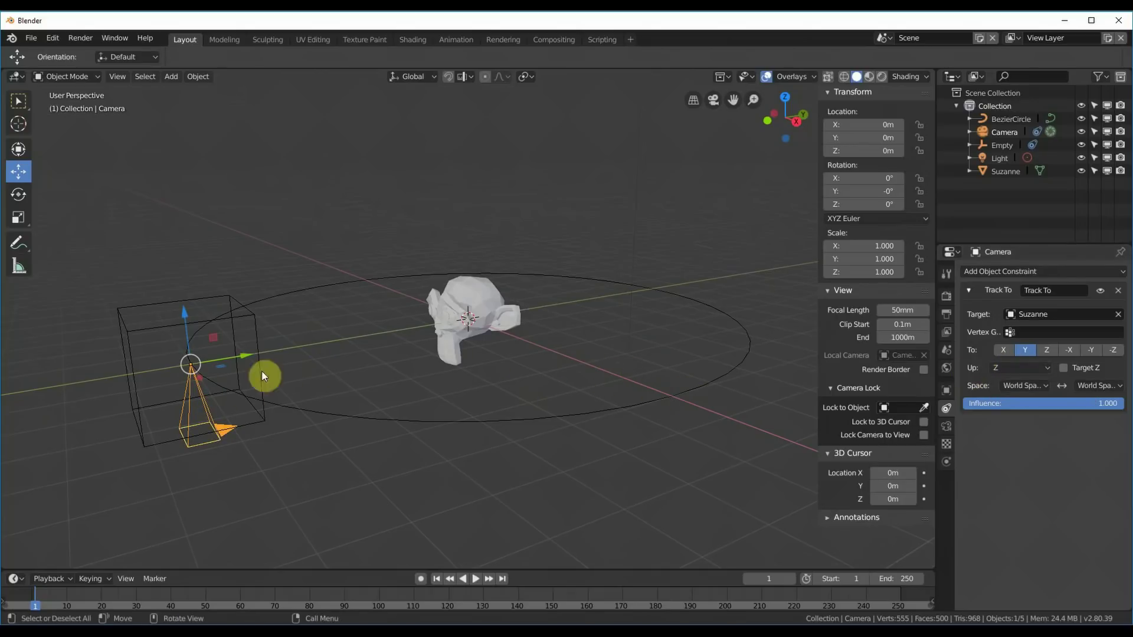
# Set the camera's Track To constraint to aim its -Z axis at Suzanne, with Y up.
pyautogui.click(1004, 351)
pyautogui.click(1021, 368)
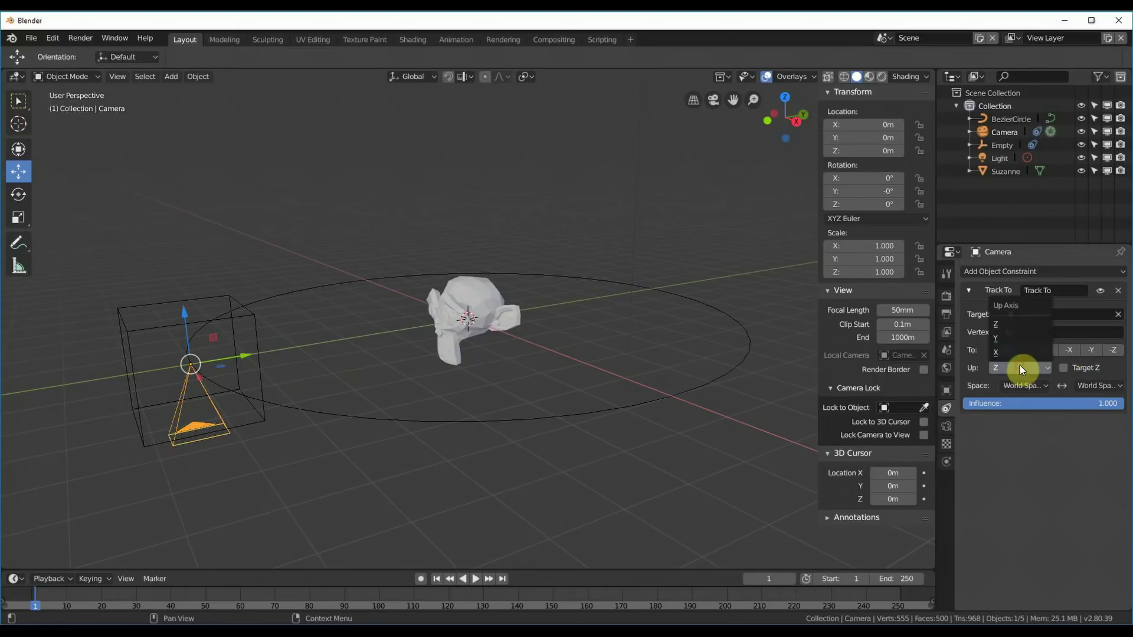
pyautogui.click(1018, 337)
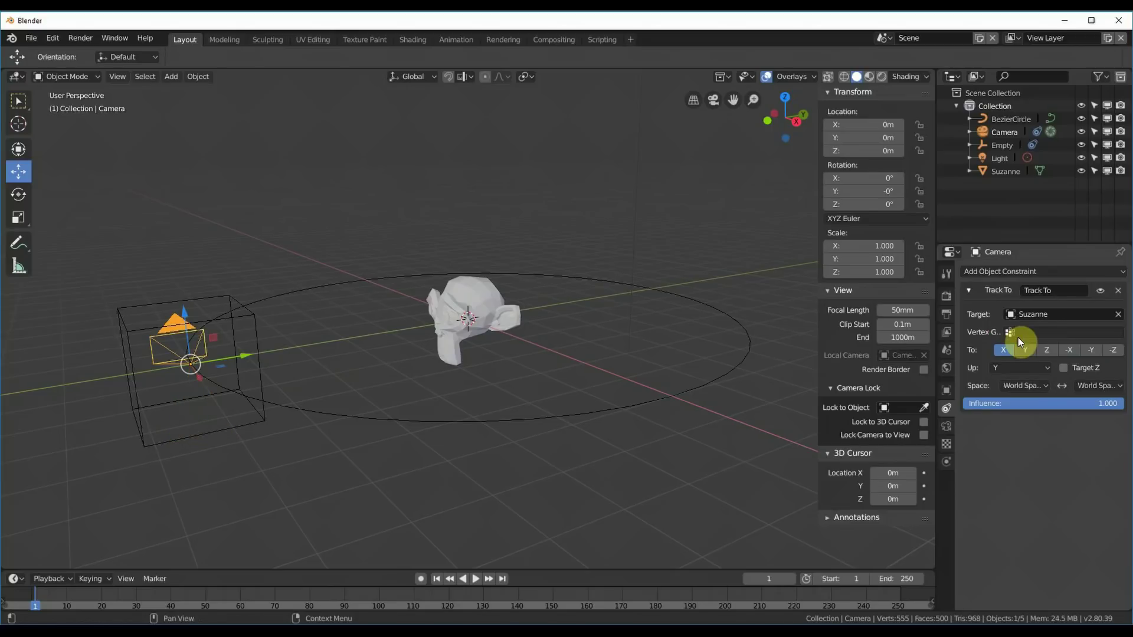
pyautogui.click(1113, 352)
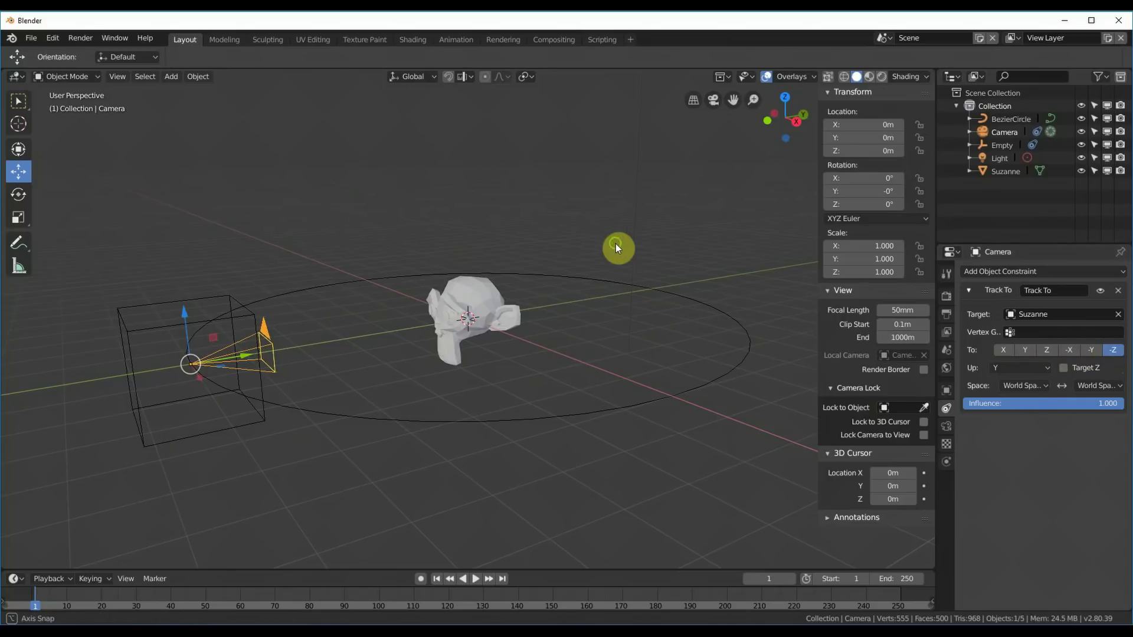
# Slide the Empty's Follow Path Offset to swing the camera around Suzanne, leaving it at 0.
pyautogui.moveTo(615, 243); pyautogui.dragTo(611, 322, button='middle')
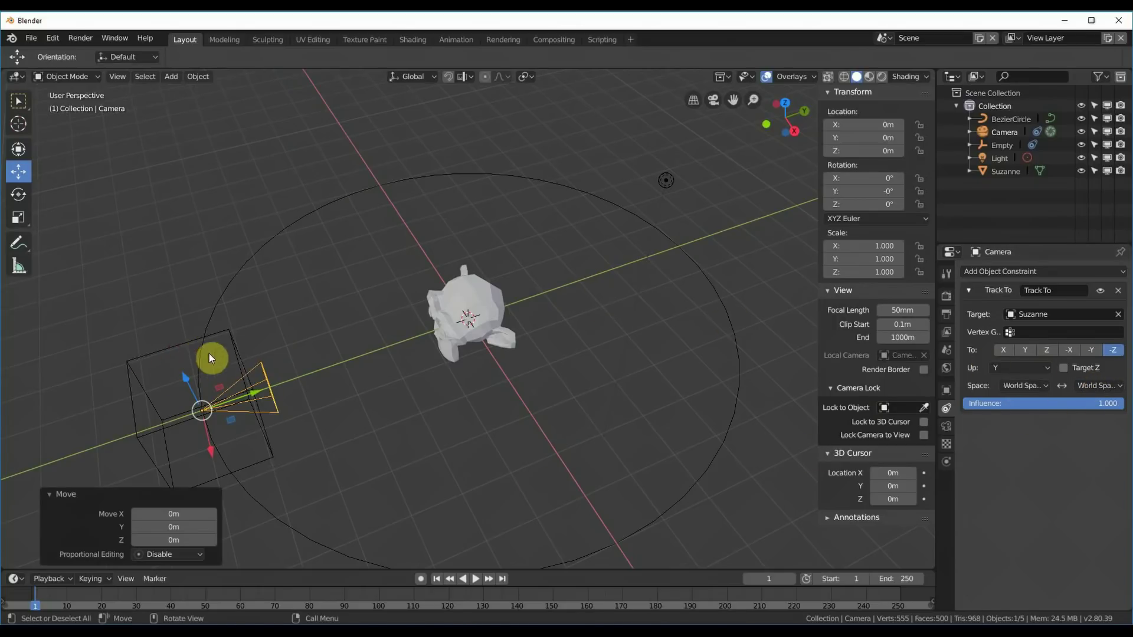
pyautogui.click(179, 380)
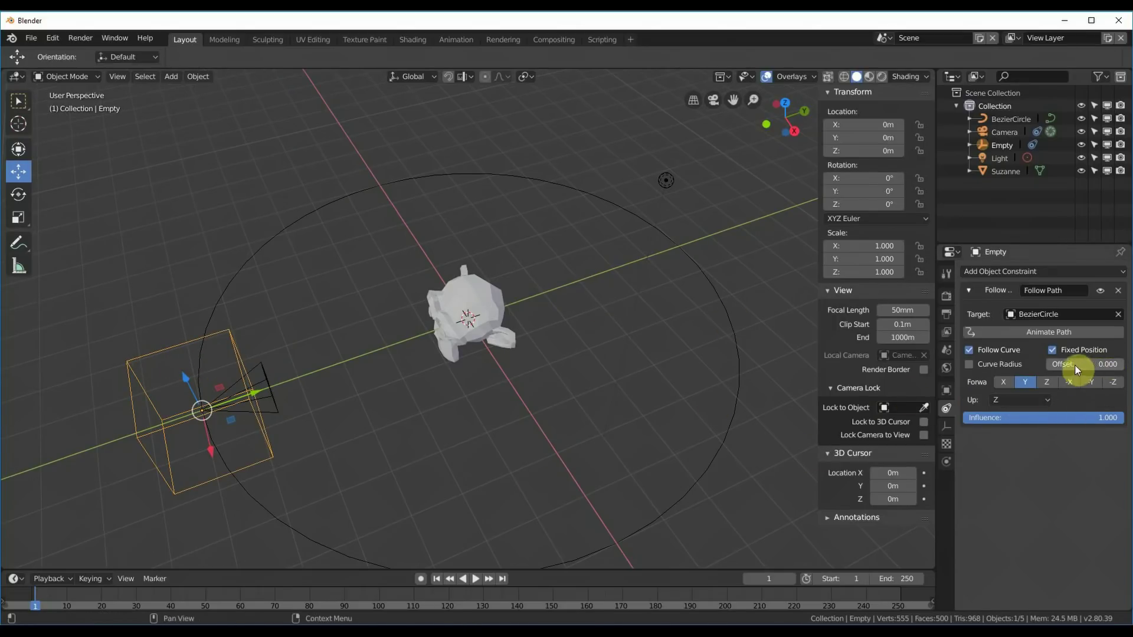
pyautogui.moveTo(1075, 364)
pyautogui.mouseDown()
pyautogui.moveTo(1130, 364)
pyautogui.moveTo(1077, 364)
pyautogui.mouseUp()
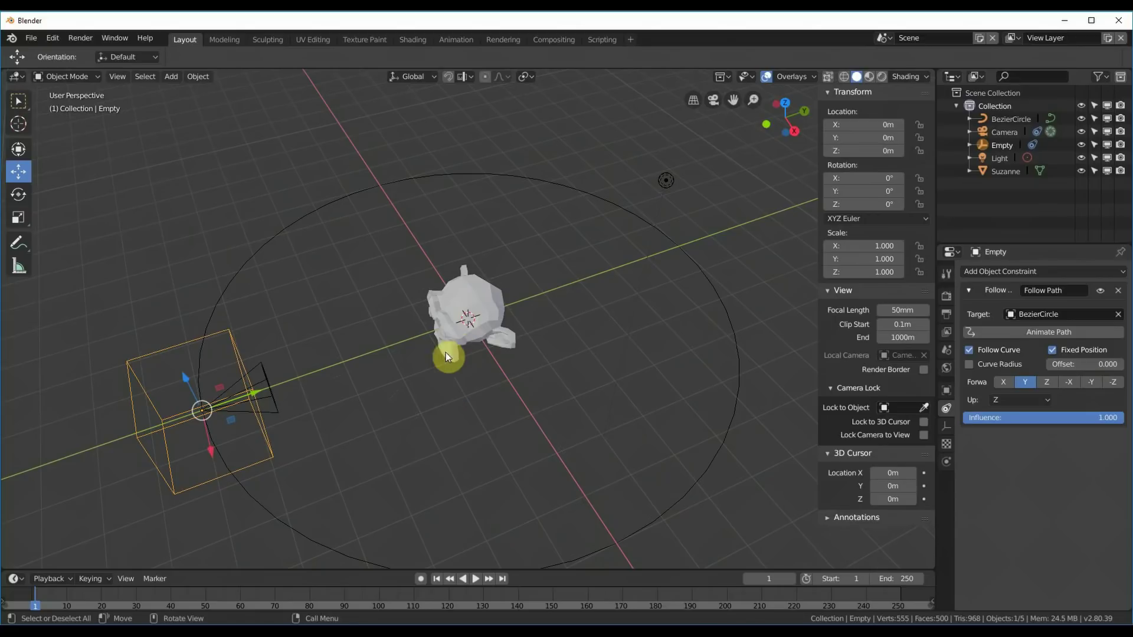
pyautogui.press('KP_0')
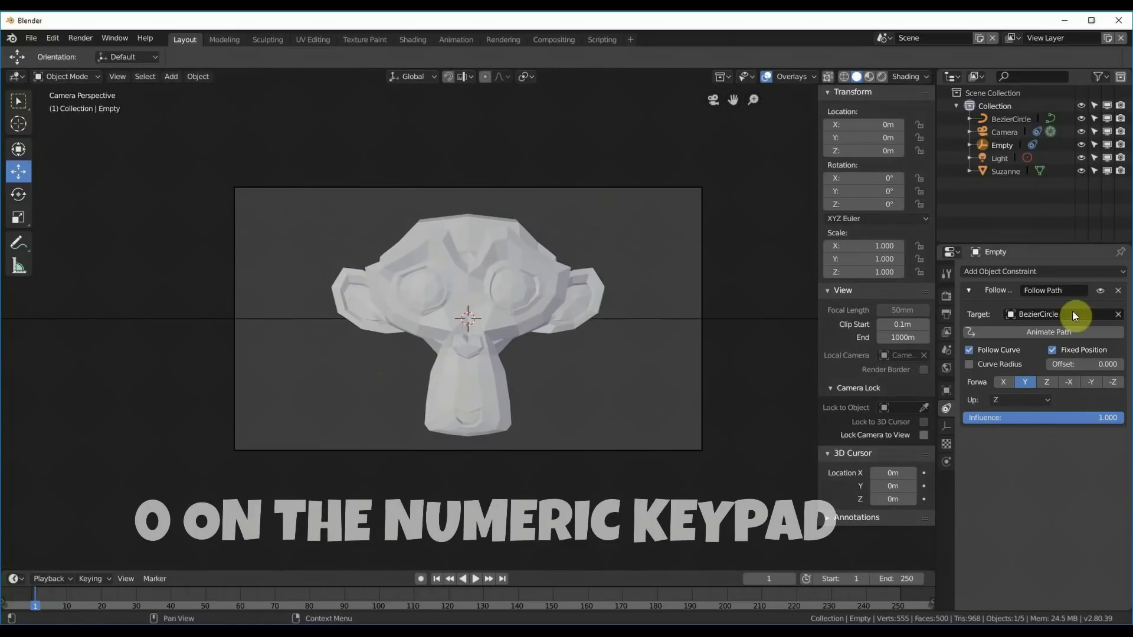
pyautogui.click(1007, 146)
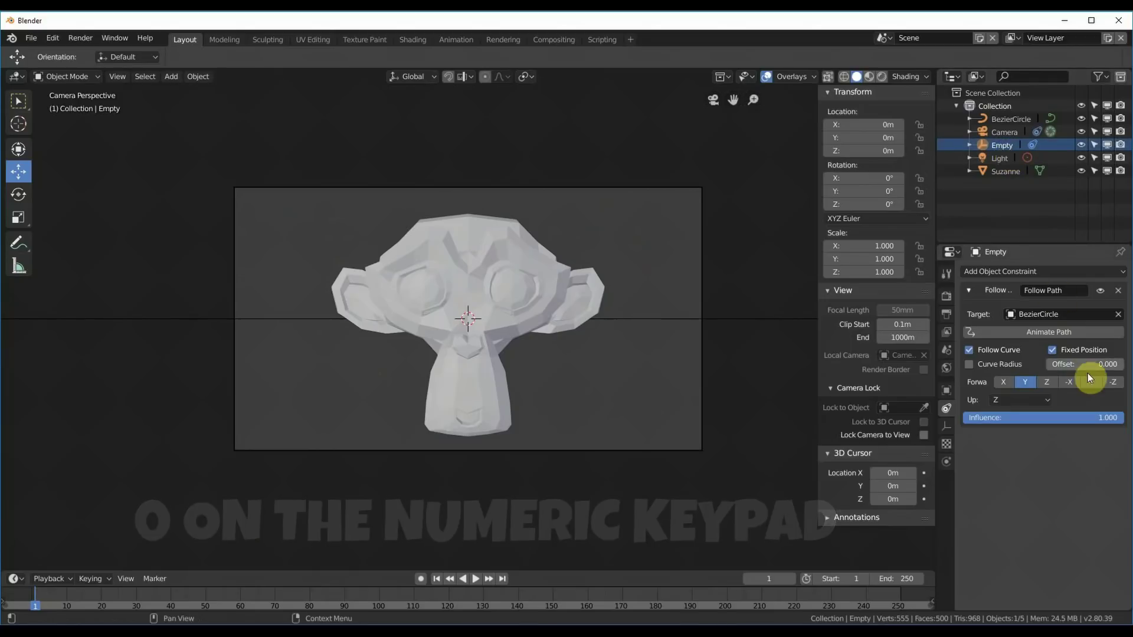
pyautogui.moveTo(1063, 368)
pyautogui.mouseDown()
pyautogui.moveTo(1116, 367)
pyautogui.moveTo(1048, 367)
pyautogui.mouseUp()
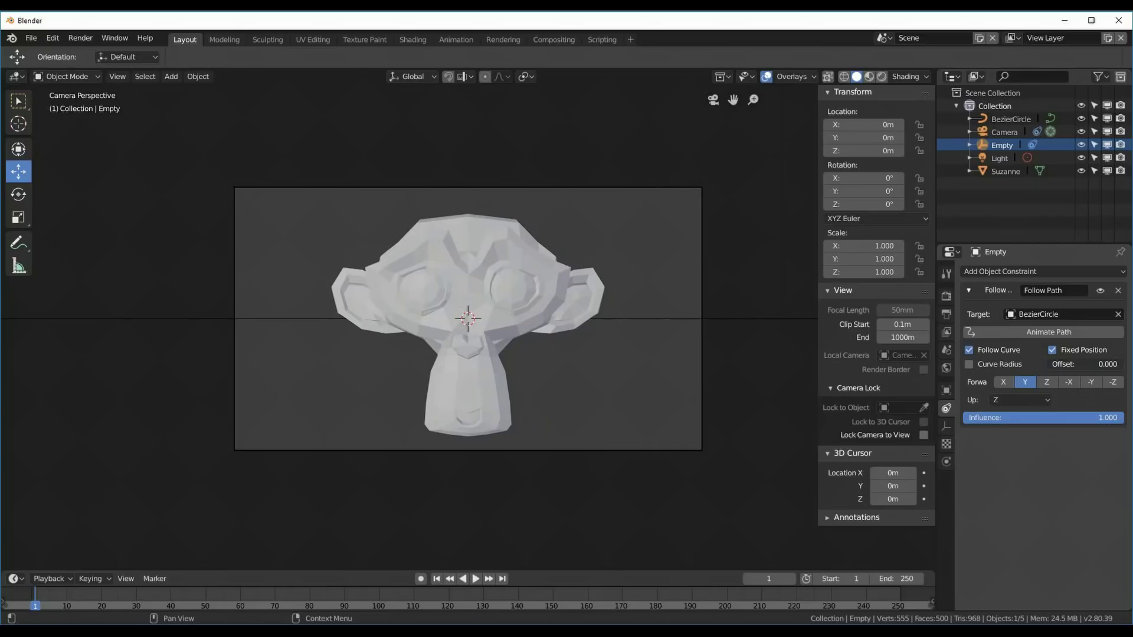
pyautogui.moveTo(1047, 367)
pyautogui.mouseDown()
pyautogui.moveTo(1107, 364)
pyautogui.moveTo(1050, 364)
pyautogui.mouseUp()
pyautogui.moveTo(737, 310); pyautogui.dragTo(707, 337, button='middle')
pyautogui.scroll(-5, 607, 422)
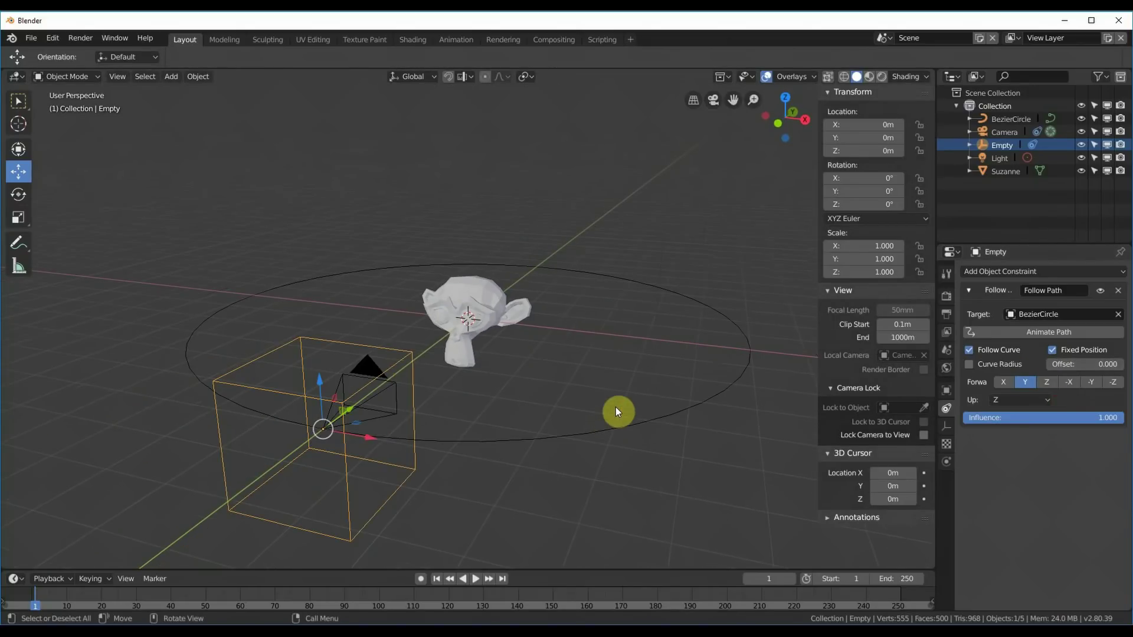
# Keyframe the Follow Path Offset at 0 on frame 1, then raise it to 0.156 at frame 120.
pyautogui.moveTo(615, 407); pyautogui.dragTo(243, 406, button='middle')
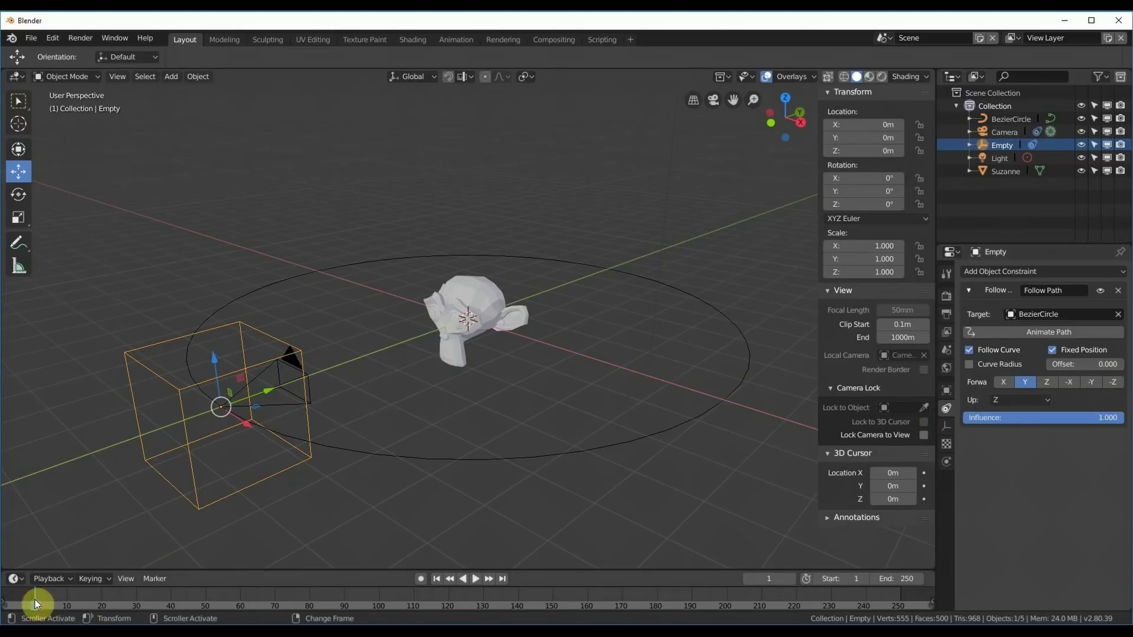
pyautogui.moveTo(545, 568); pyautogui.dragTo(550, 525)
pyautogui.rightClick(1072, 364)
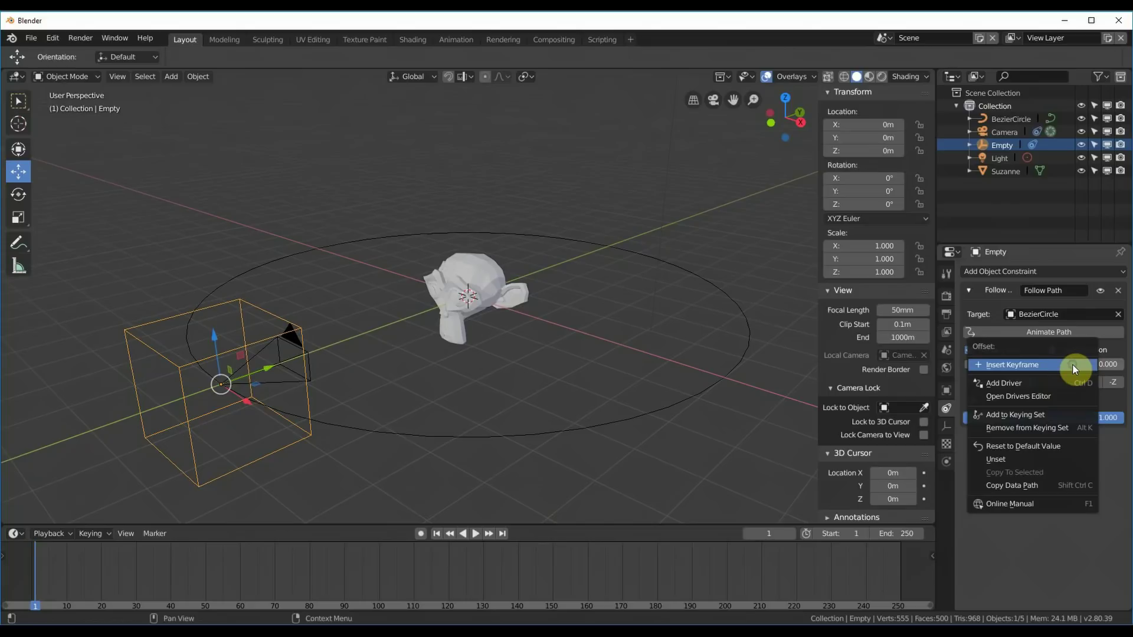
pyautogui.click(1026, 364)
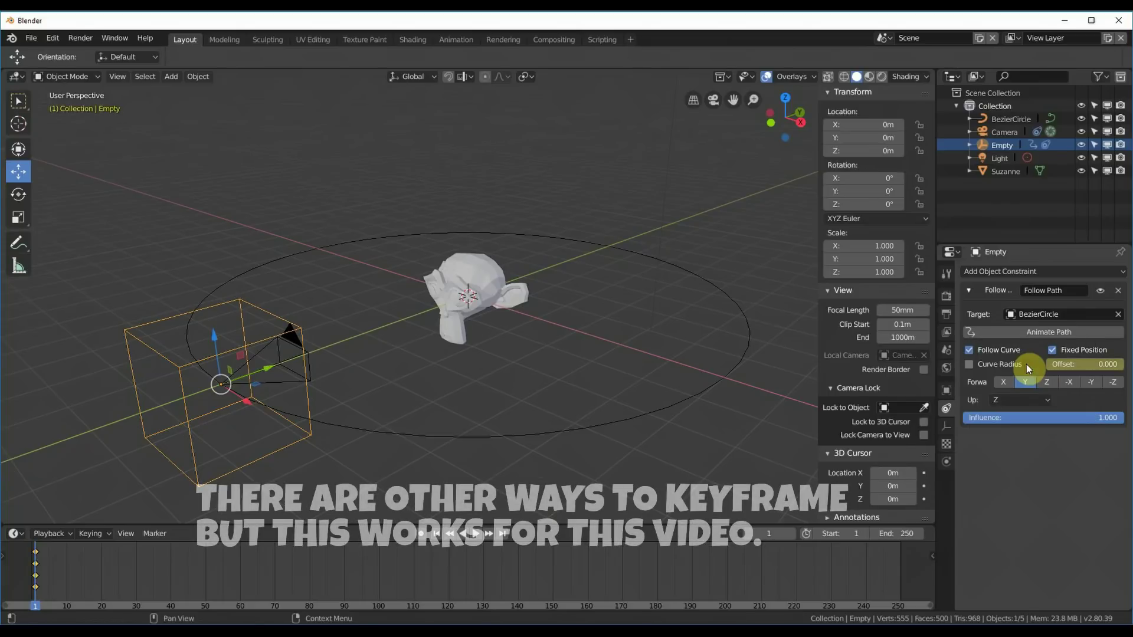
pyautogui.moveTo(302, 592); pyautogui.dragTo(449, 605)
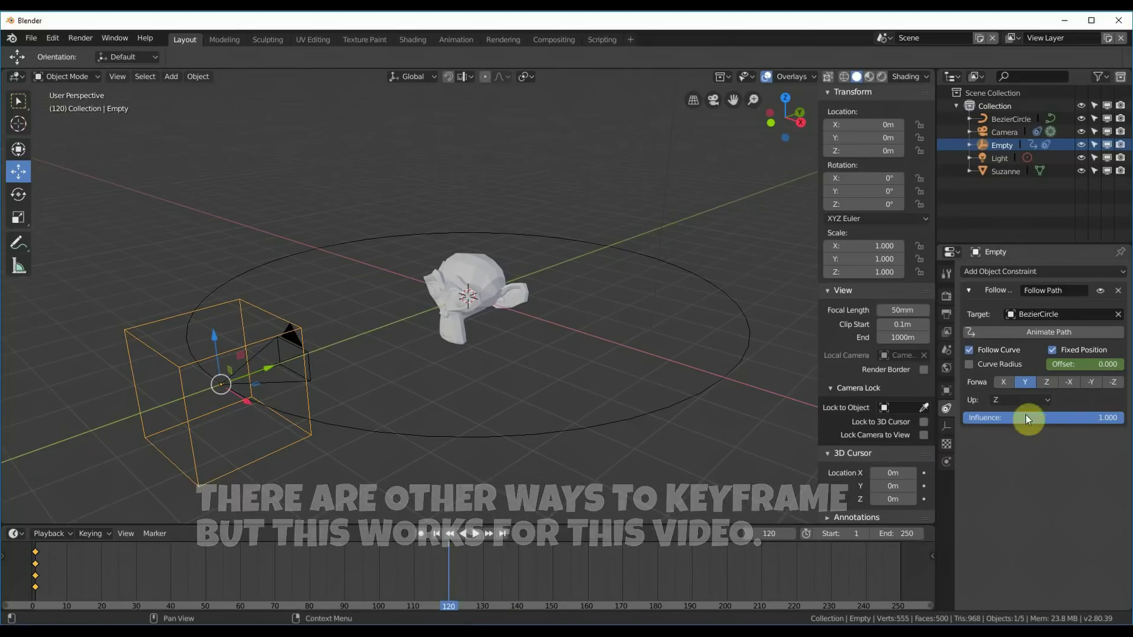
pyautogui.moveTo(1075, 364)
pyautogui.mouseDown()
pyautogui.moveTo(1104, 364)
pyautogui.moveTo(1069, 364)
pyautogui.moveTo(1079, 364)
pyautogui.moveTo(1065, 375)
pyautogui.mouseUp()
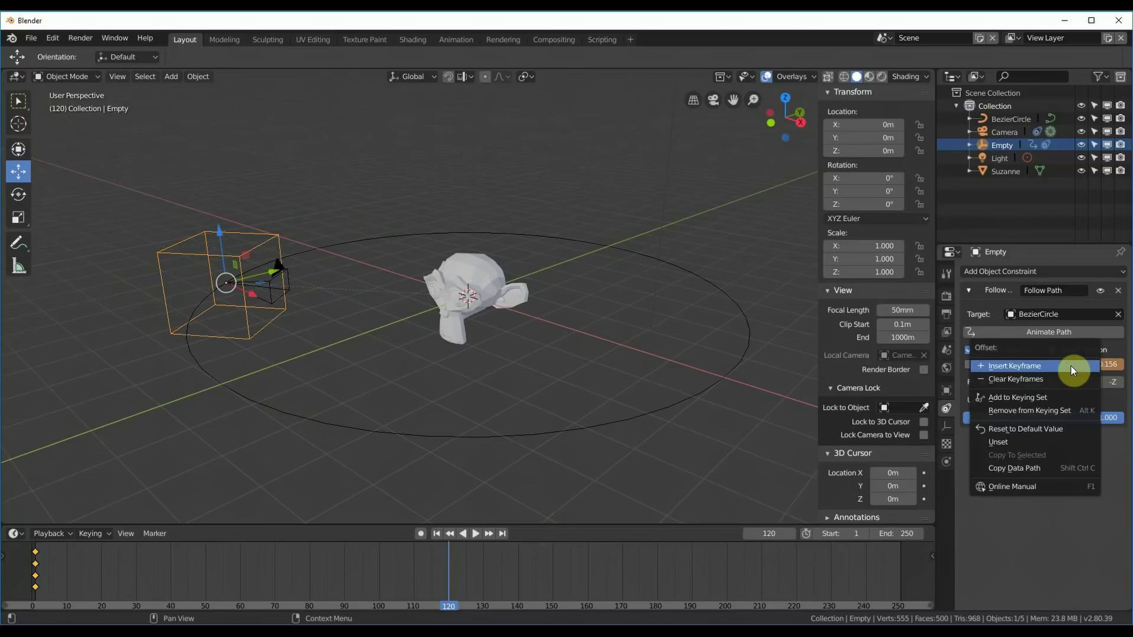
pyautogui.click(1057, 365)
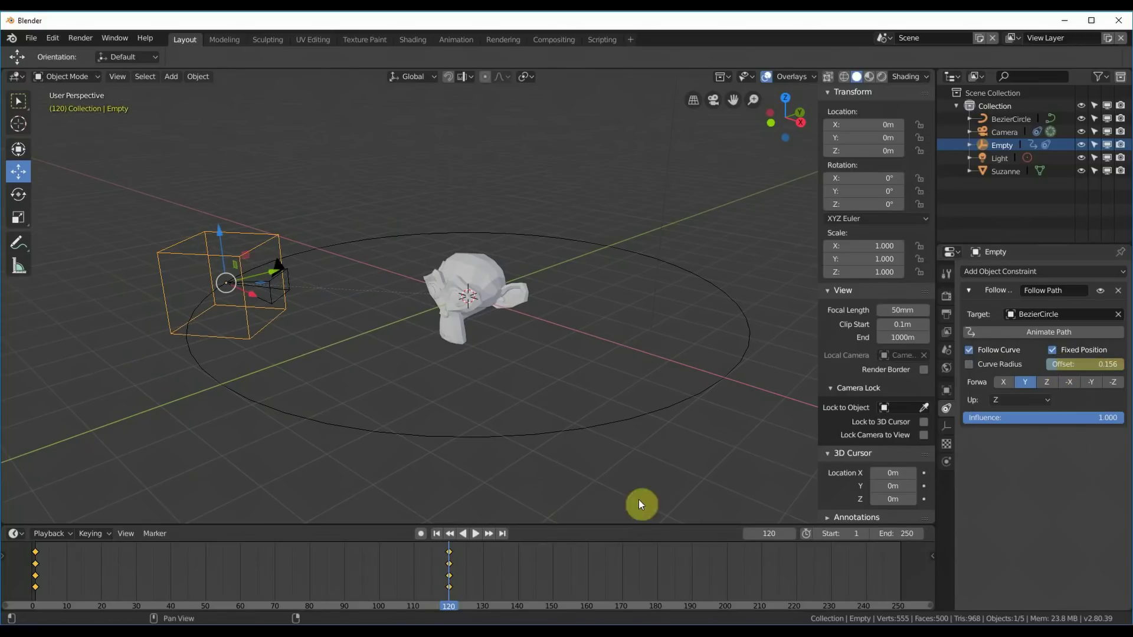
pyautogui.click(439, 536)
pyautogui.click(473, 534)
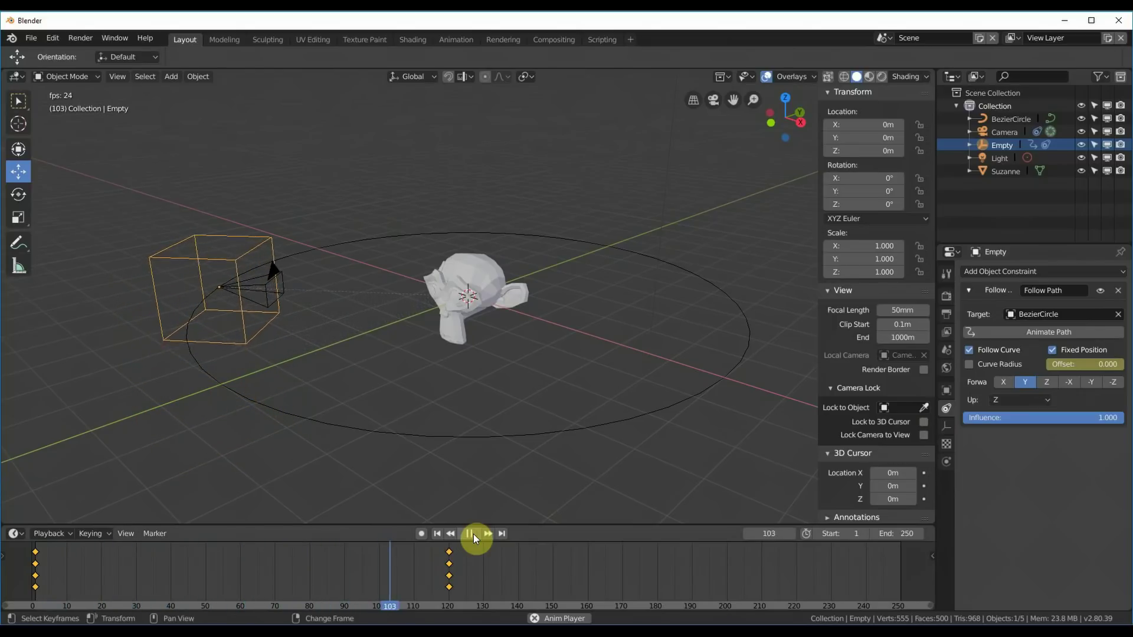
pyautogui.click(473, 534)
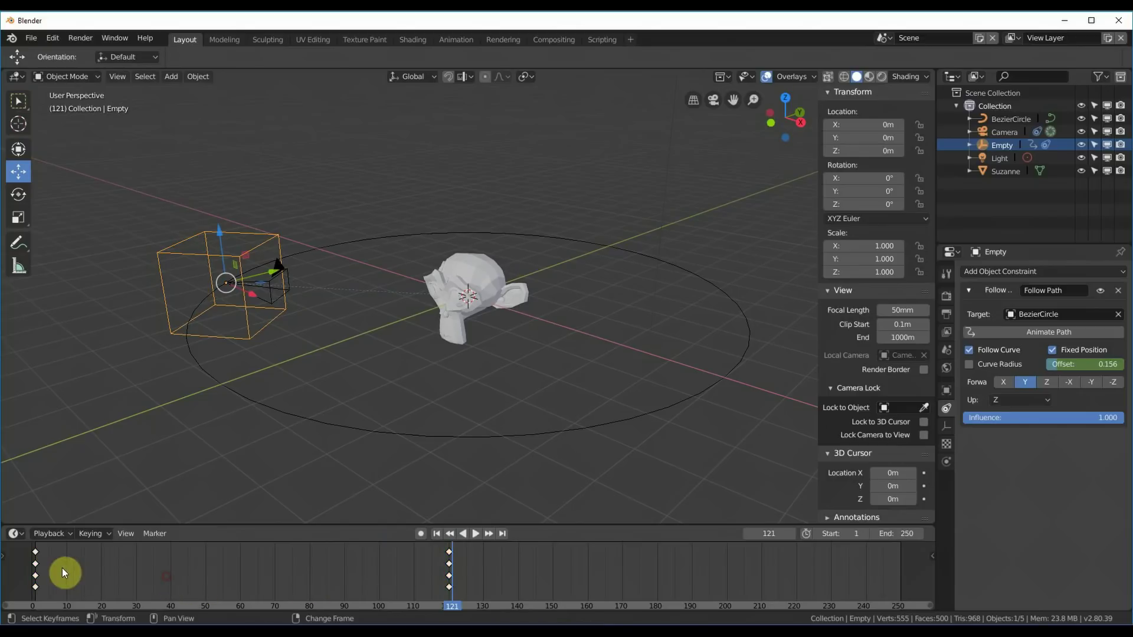
pyautogui.press('KP_0')
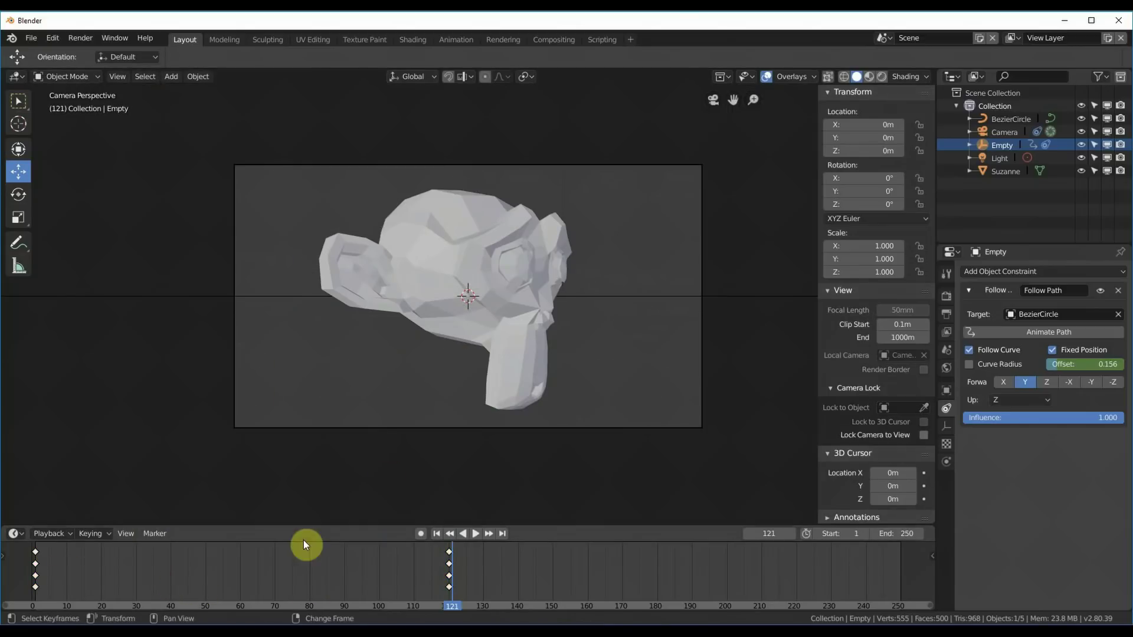
pyautogui.click(441, 533)
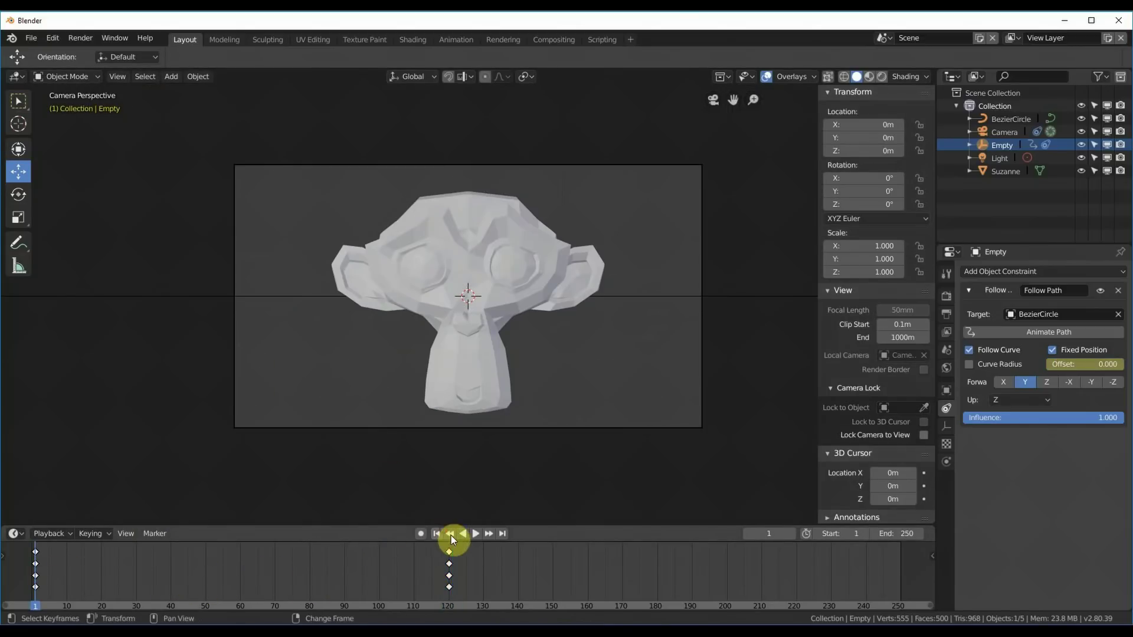
pyautogui.click(477, 533)
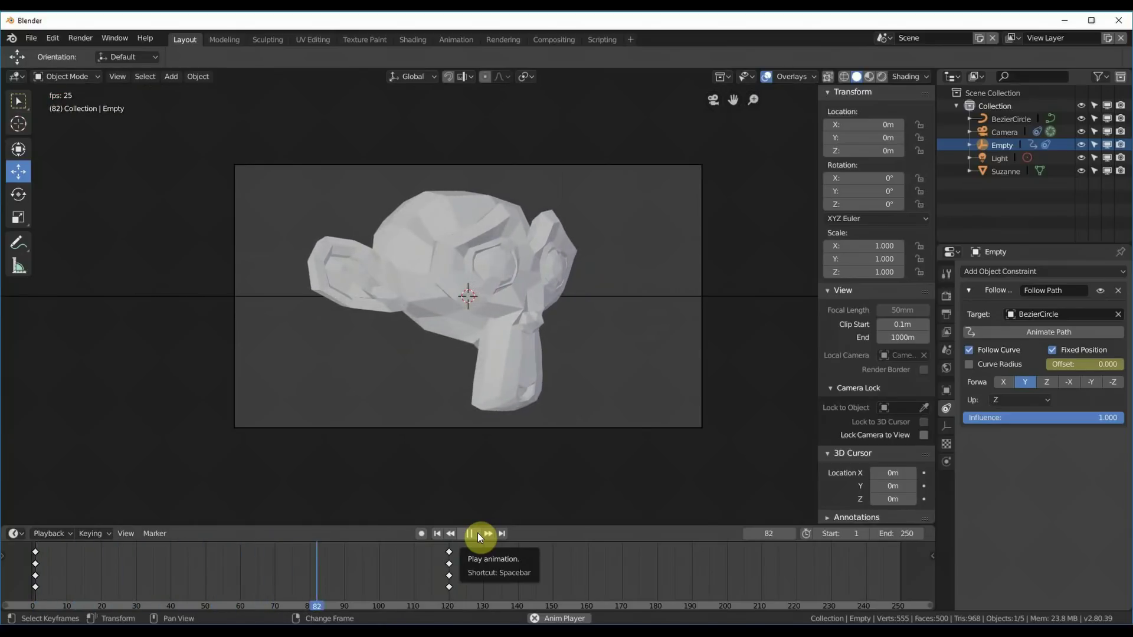
pyautogui.click(474, 534)
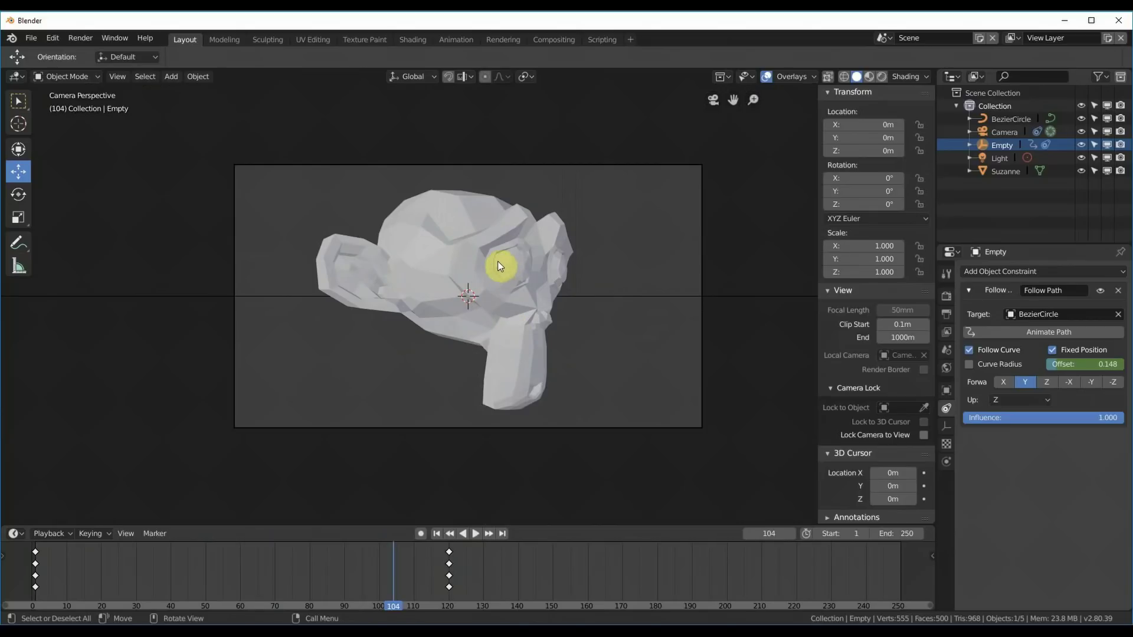
pyautogui.moveTo(781, 264); pyautogui.dragTo(731, 289, button='middle')
pyautogui.scroll(-4, 635, 390)
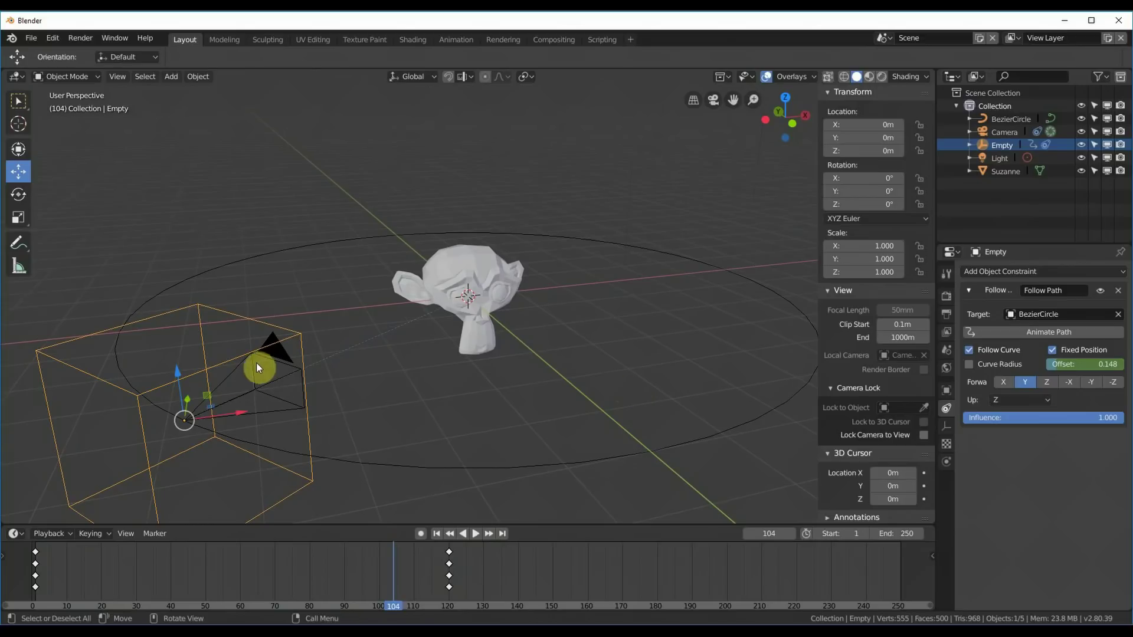
pyautogui.click(276, 391)
pyautogui.click(180, 387)
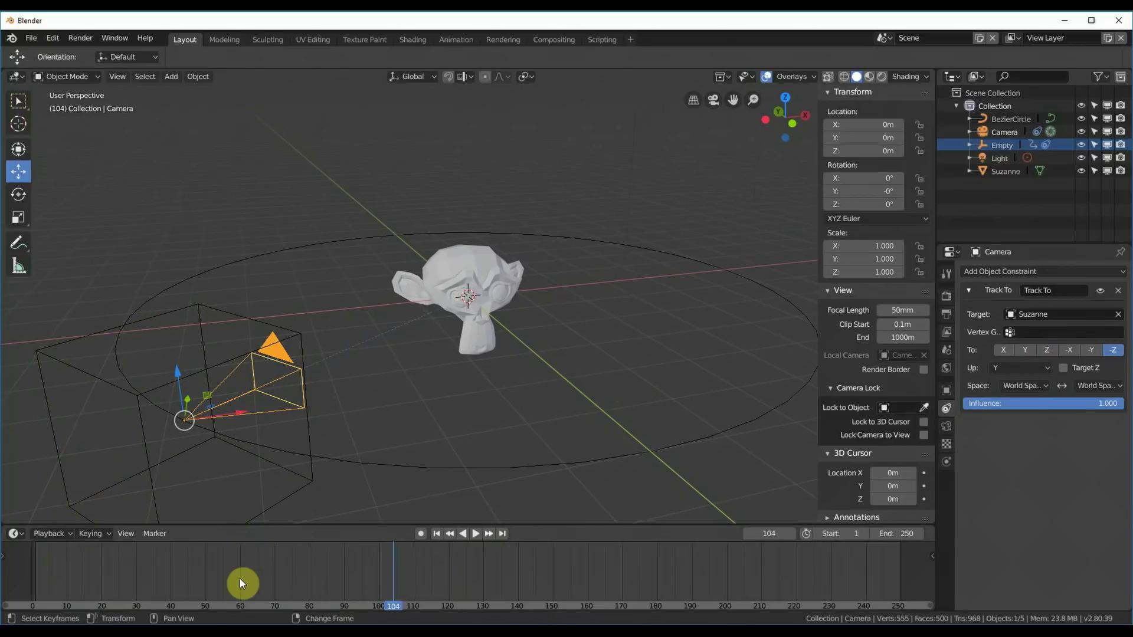
pyautogui.moveTo(240, 578); pyautogui.dragTo(21, 583)
pyautogui.moveTo(597, 354); pyautogui.dragTo(522, 352, button='middle')
pyautogui.scroll(-2, 521, 349)
pyautogui.click(263, 334)
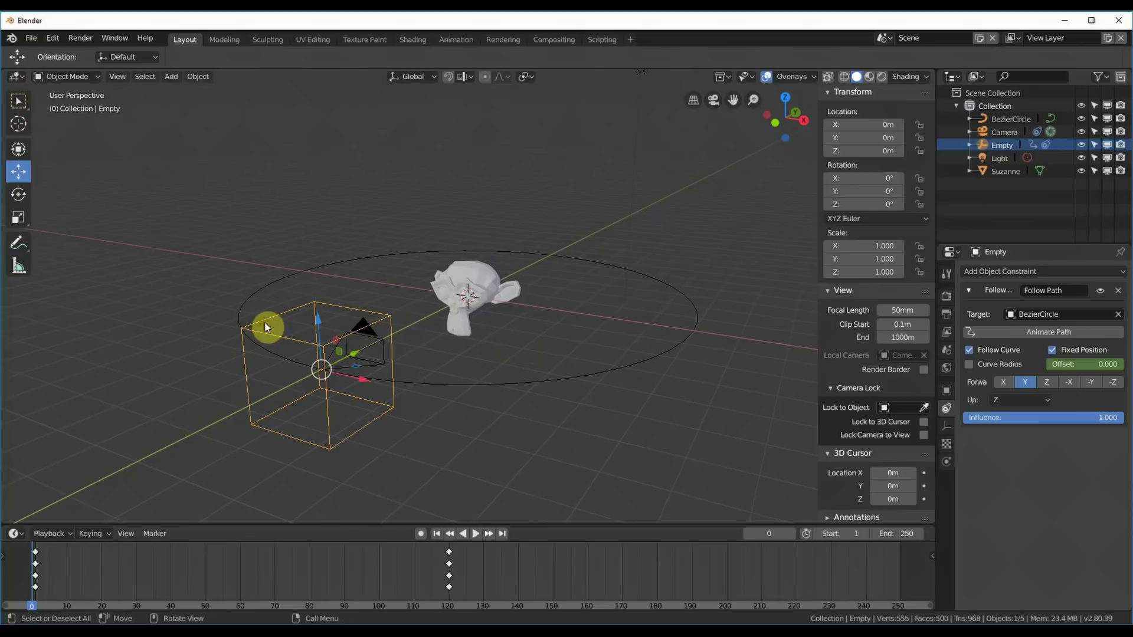
pyautogui.moveTo(85, 576); pyautogui.dragTo(34, 582)
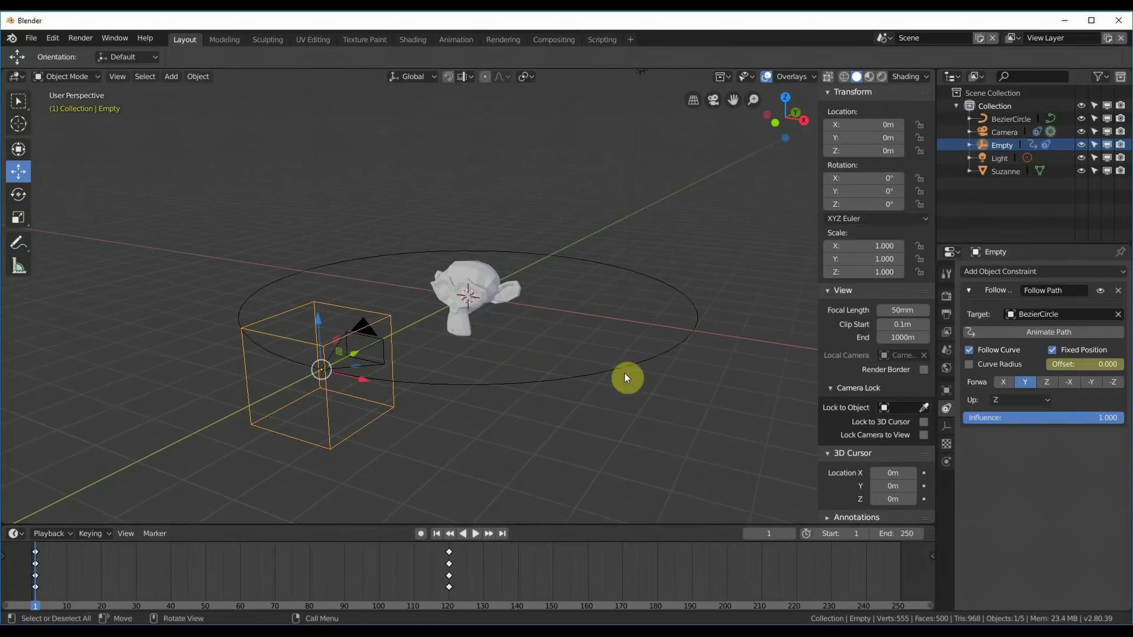
pyautogui.moveTo(624, 373); pyautogui.dragTo(592, 389, button='middle')
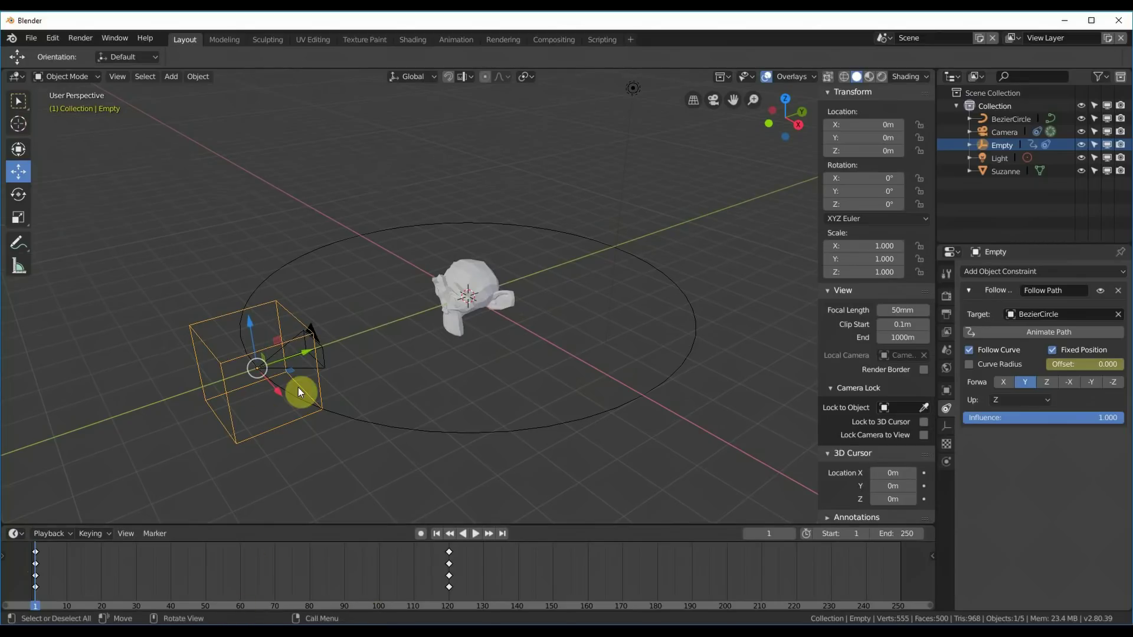
# Insert location keyframes for the camera at frame 1 and frame 120.
pyautogui.click(326, 356)
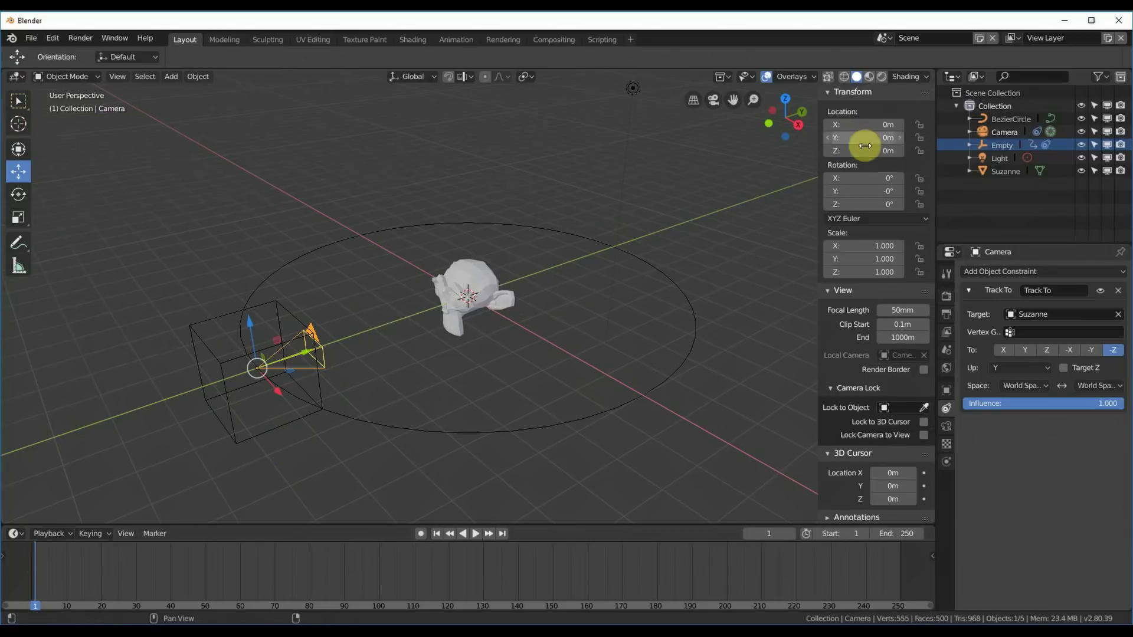
pyautogui.rightClick(861, 203)
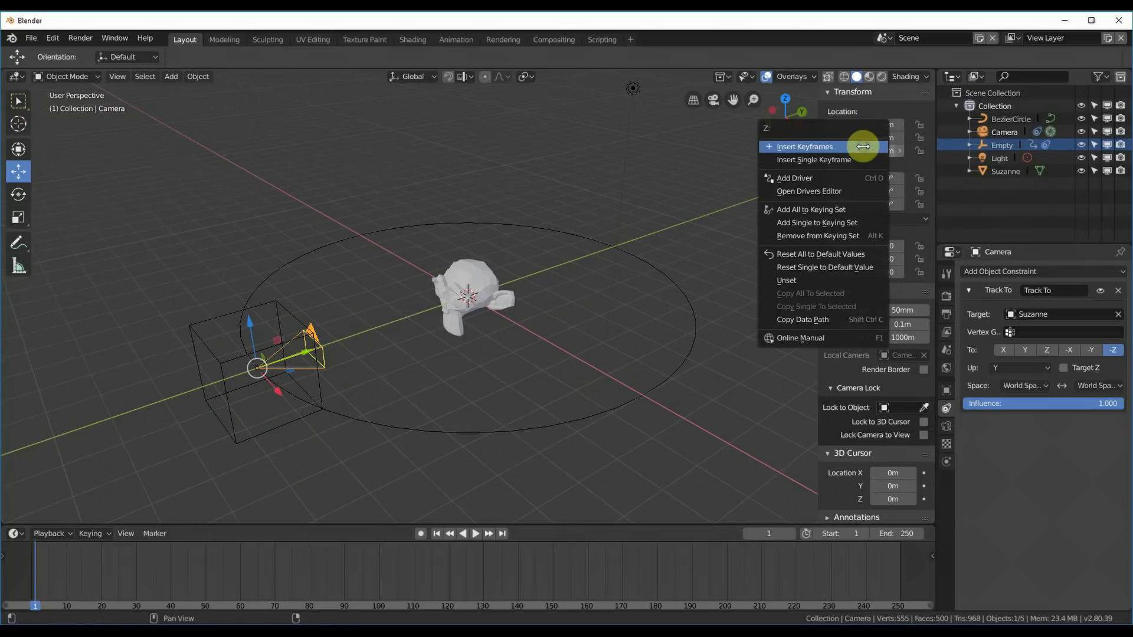
pyautogui.click(834, 148)
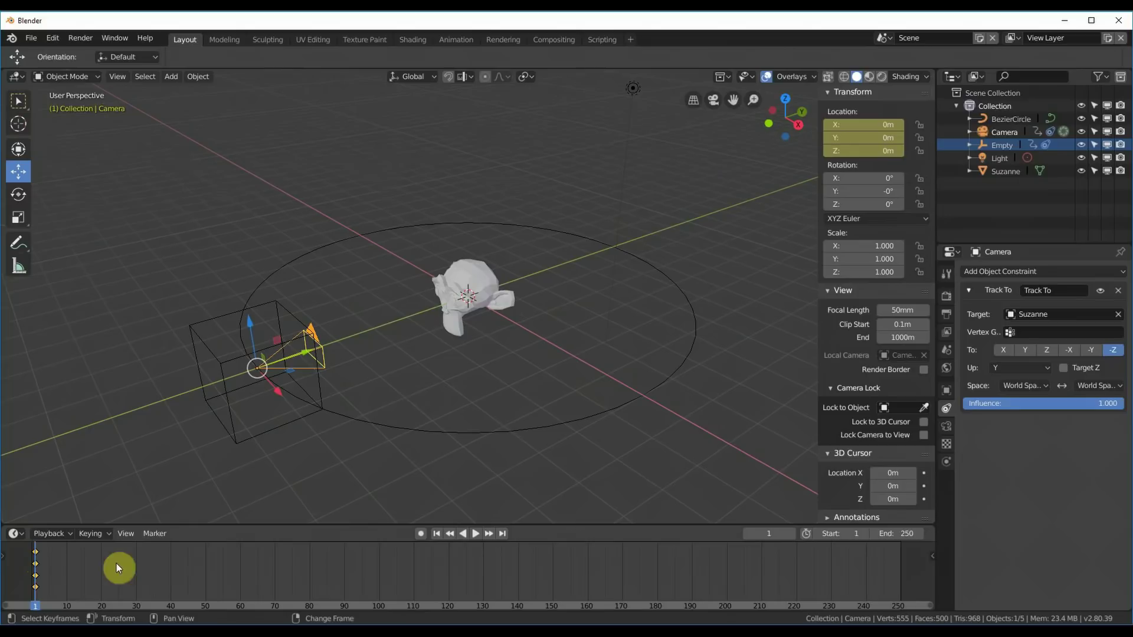
pyautogui.moveTo(46, 585); pyautogui.dragTo(448, 606)
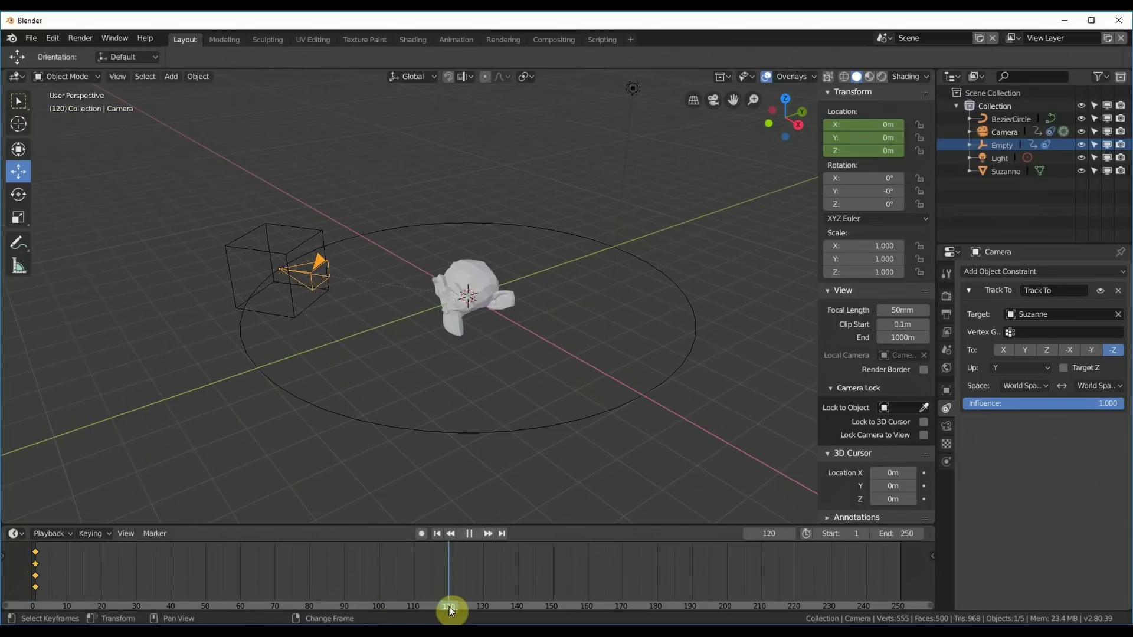
pyautogui.rightClick(885, 140)
pyautogui.click(884, 139)
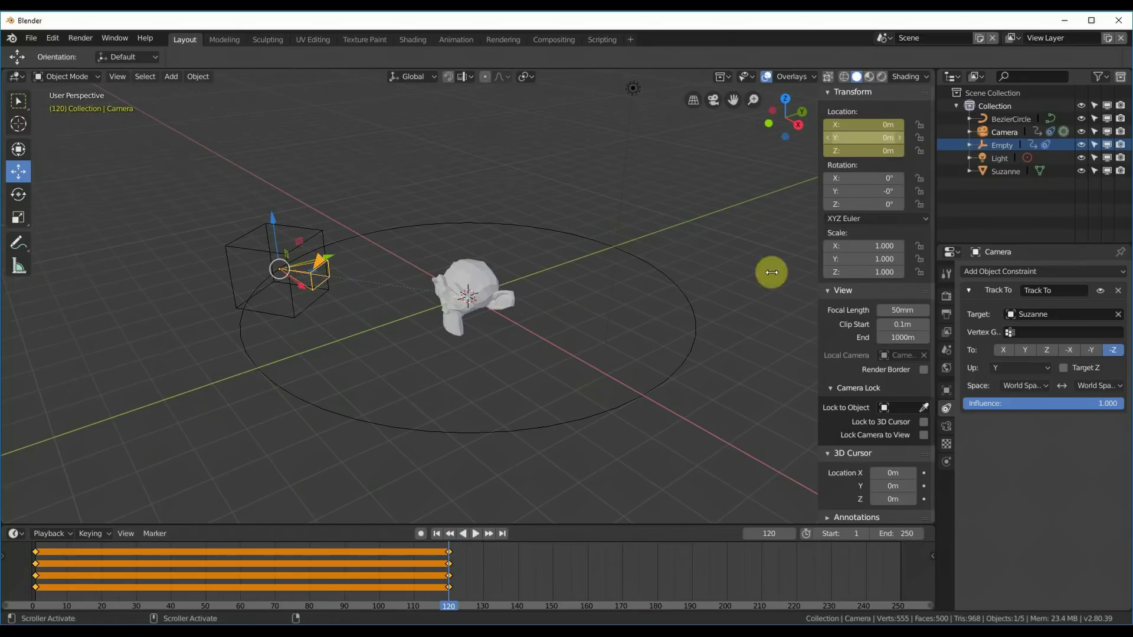
# Raise the camera about 2 m at frame 1 and replace its location keyframe.
pyautogui.click(437, 533)
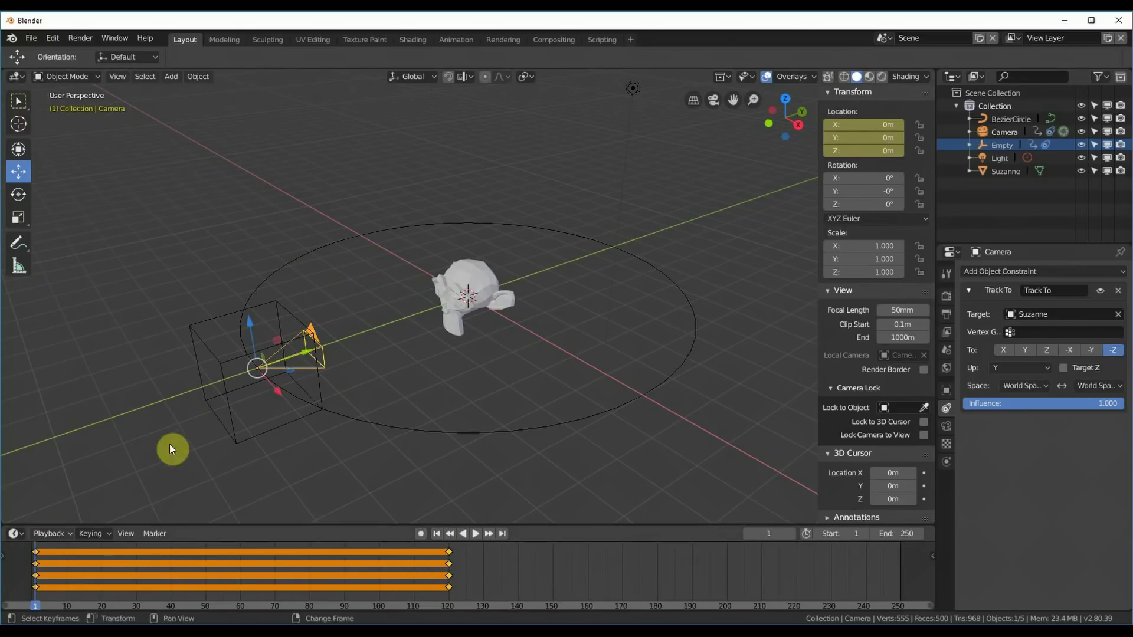
pyautogui.moveTo(250, 325); pyautogui.dragTo(253, 237)
pyautogui.rightClick(867, 138)
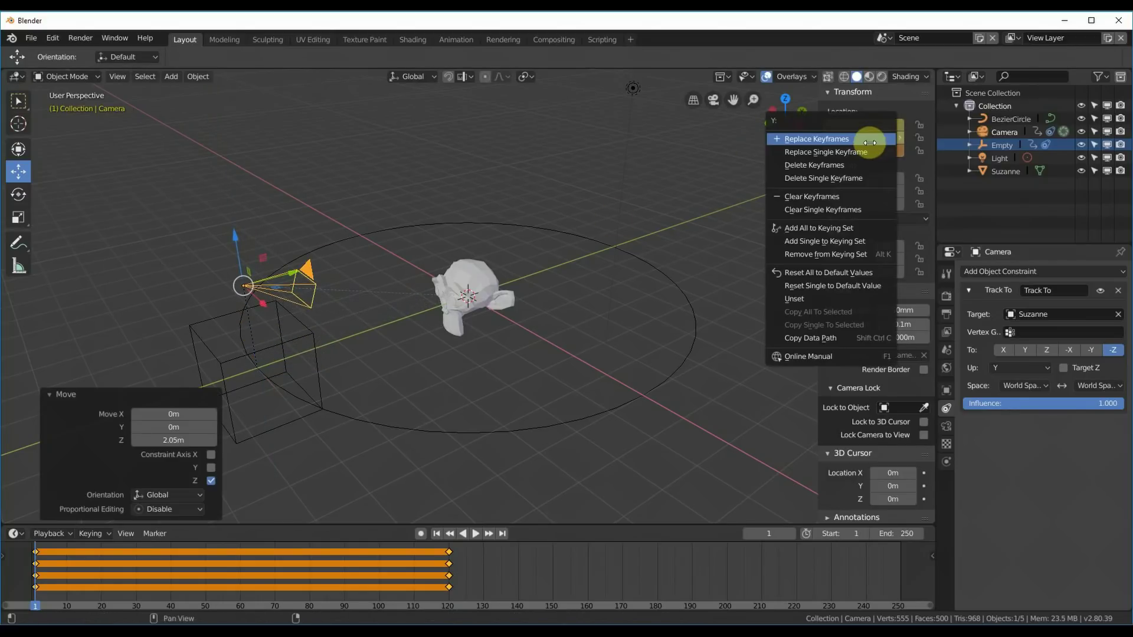
pyautogui.click(869, 141)
# Lower the camera to -1.77 m at frame 120, keyframe it, and scrub back to check.
pyautogui.moveTo(370, 593); pyautogui.dragTo(442, 579)
pyautogui.click(292, 263)
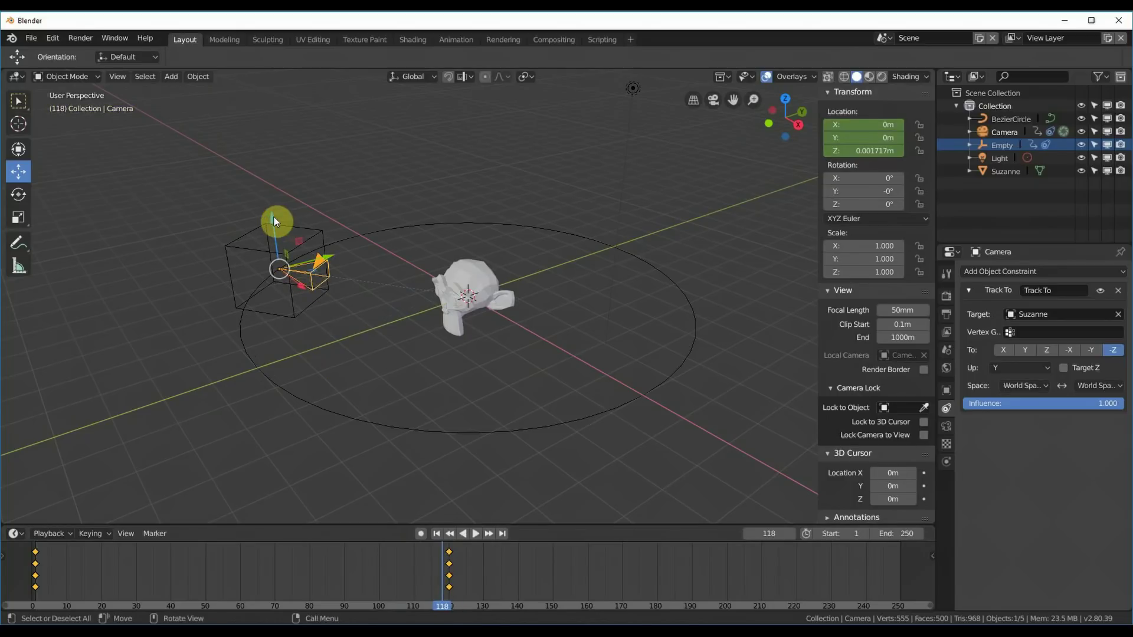
pyautogui.moveTo(274, 220); pyautogui.dragTo(313, 298)
pyautogui.rightClick(870, 139)
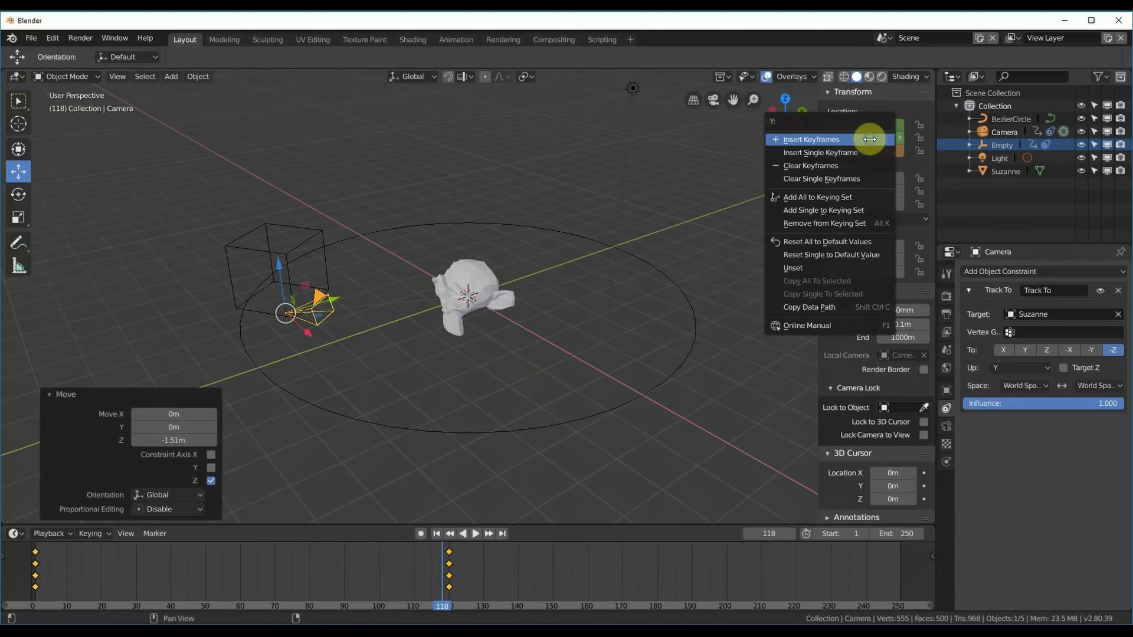
pyautogui.click(608, 403)
pyautogui.moveTo(439, 570); pyautogui.dragTo(449, 570)
pyautogui.click(302, 275)
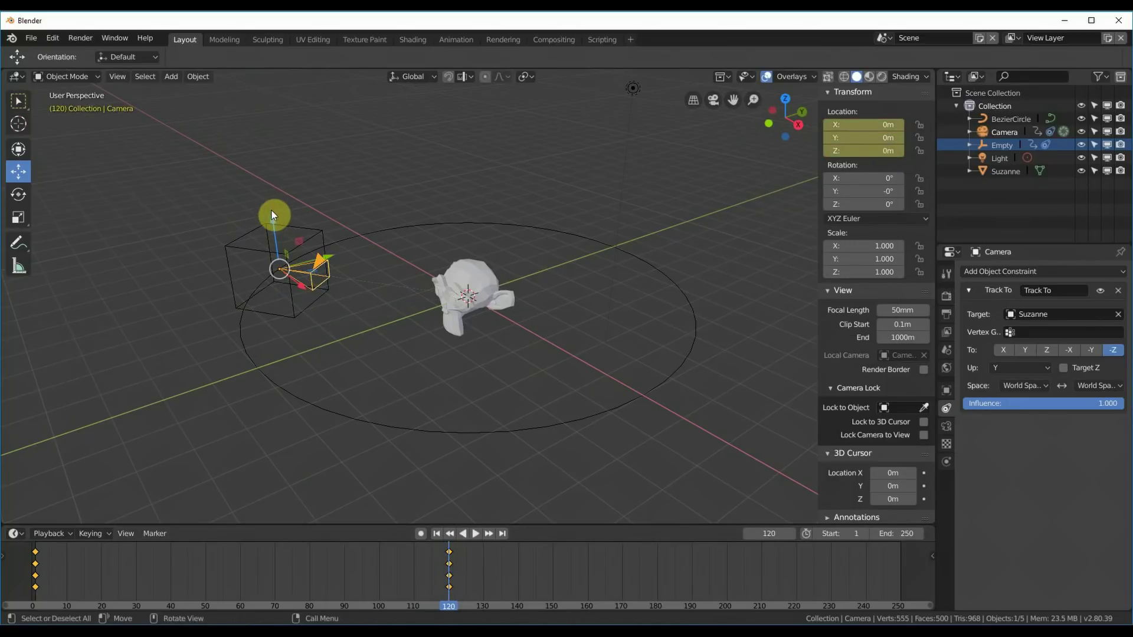
pyautogui.moveTo(271, 213); pyautogui.dragTo(279, 265)
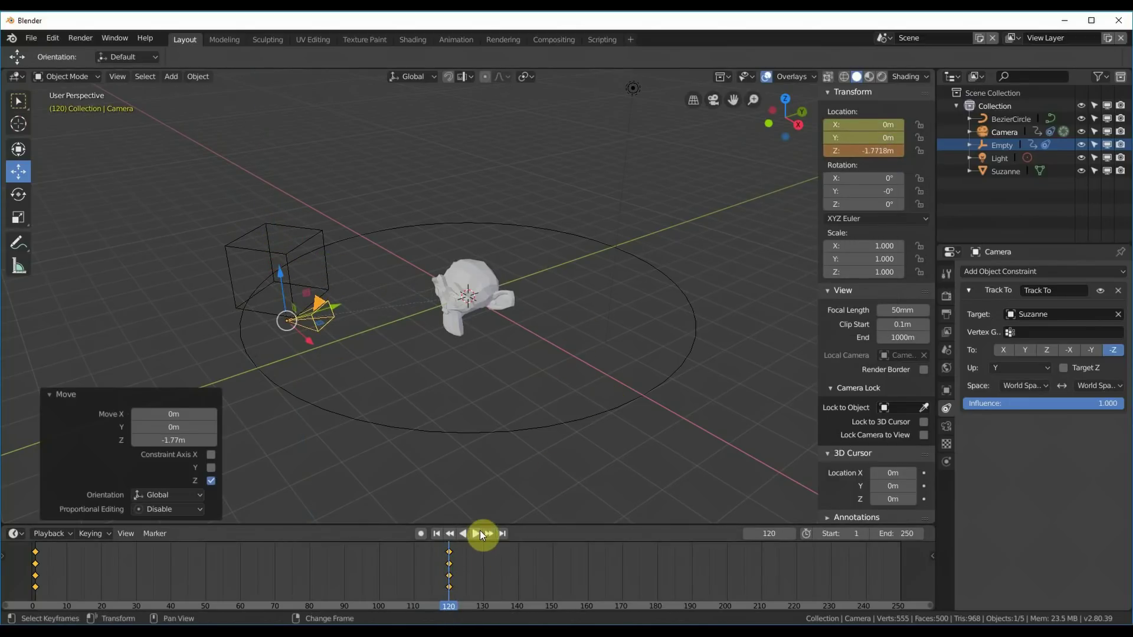
pyautogui.rightClick(873, 142)
pyautogui.click(873, 145)
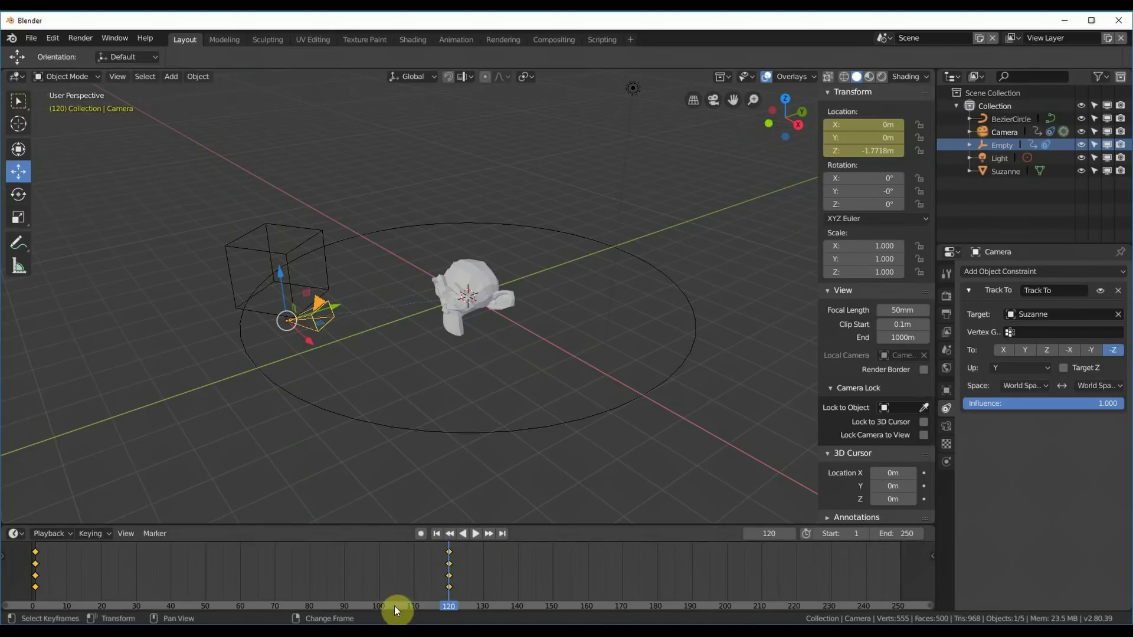
pyautogui.moveTo(239, 585); pyautogui.dragTo(449, 586)
# Look through the camera with Numpad 0, play the flight from the start, then scrub back to frame 1.
pyautogui.press('KP_0')
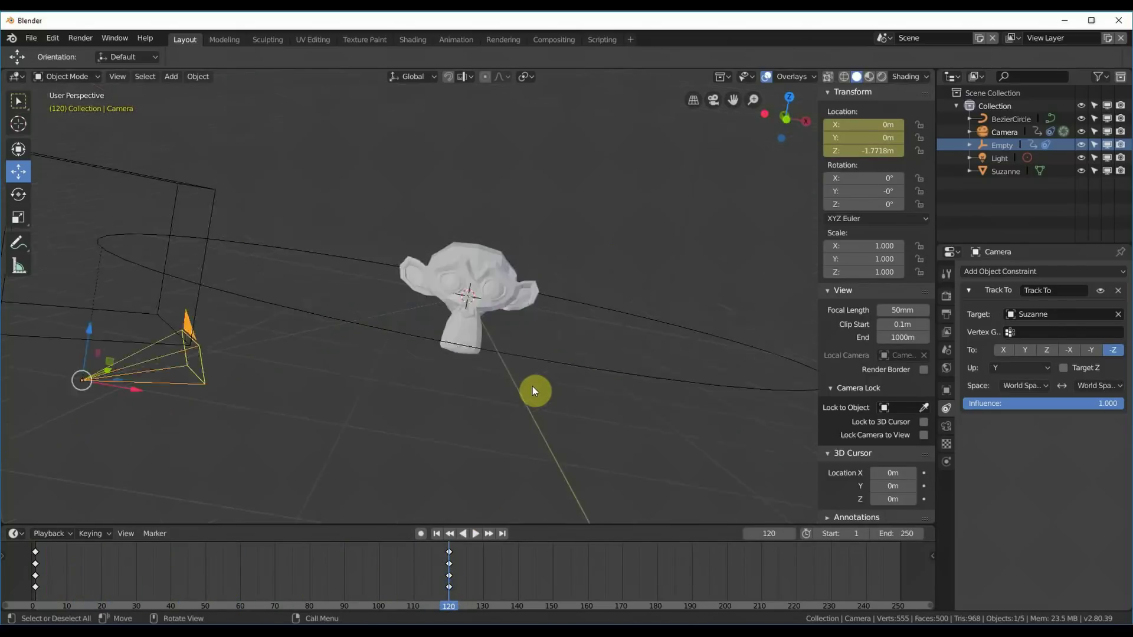
pyautogui.moveTo(184, 591); pyautogui.dragTo(39, 576)
pyautogui.click(479, 535)
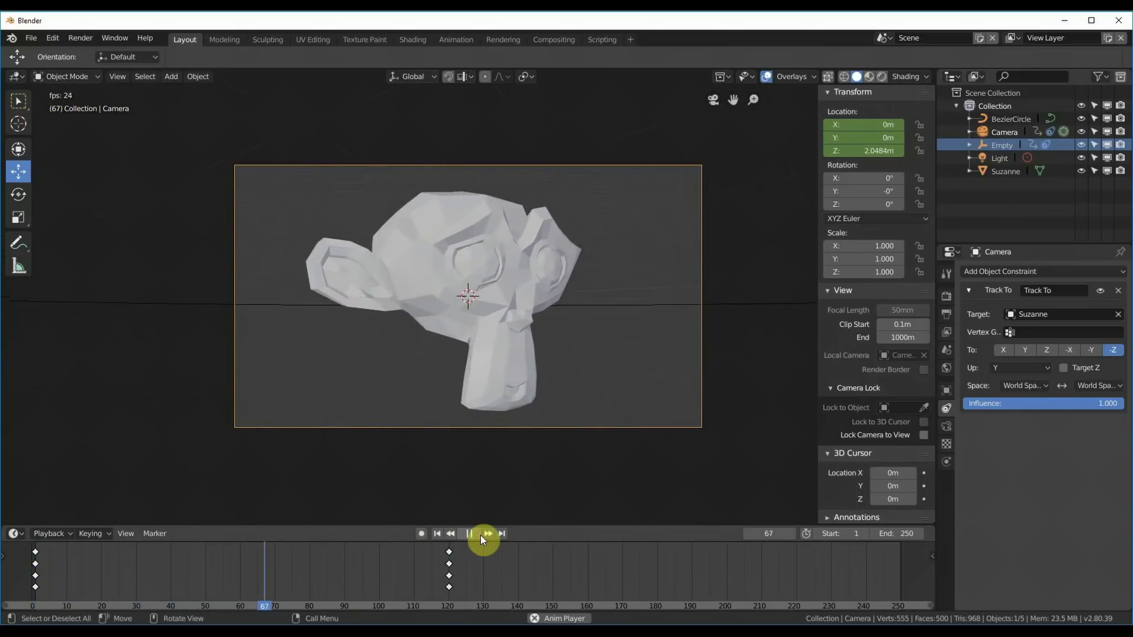
pyautogui.click(469, 534)
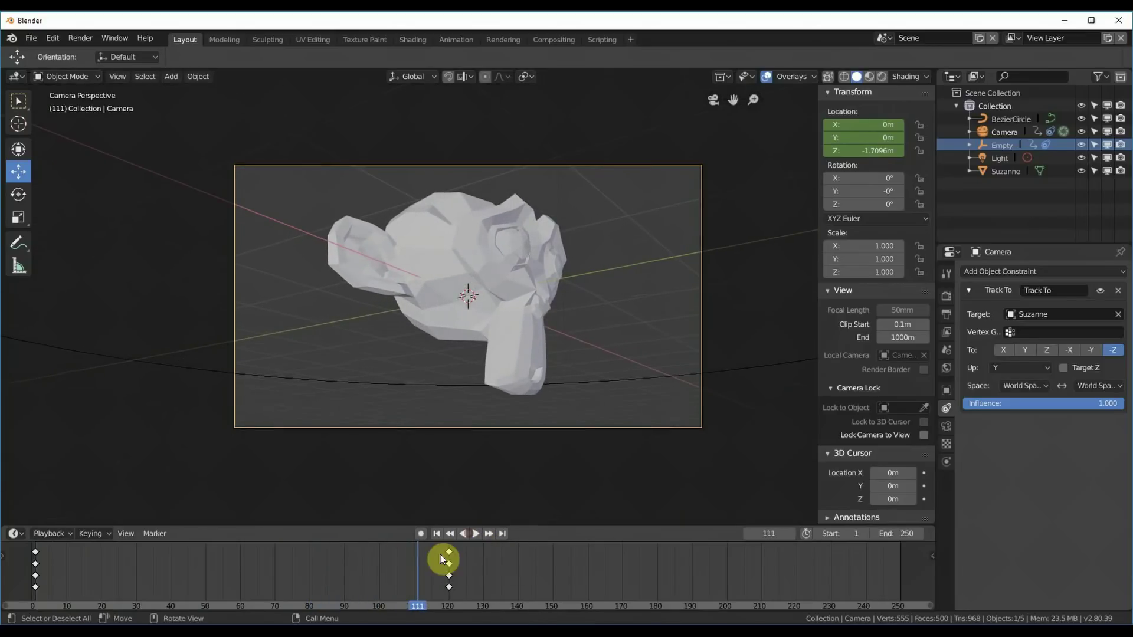
pyautogui.moveTo(417, 571); pyautogui.dragTo(36, 572)
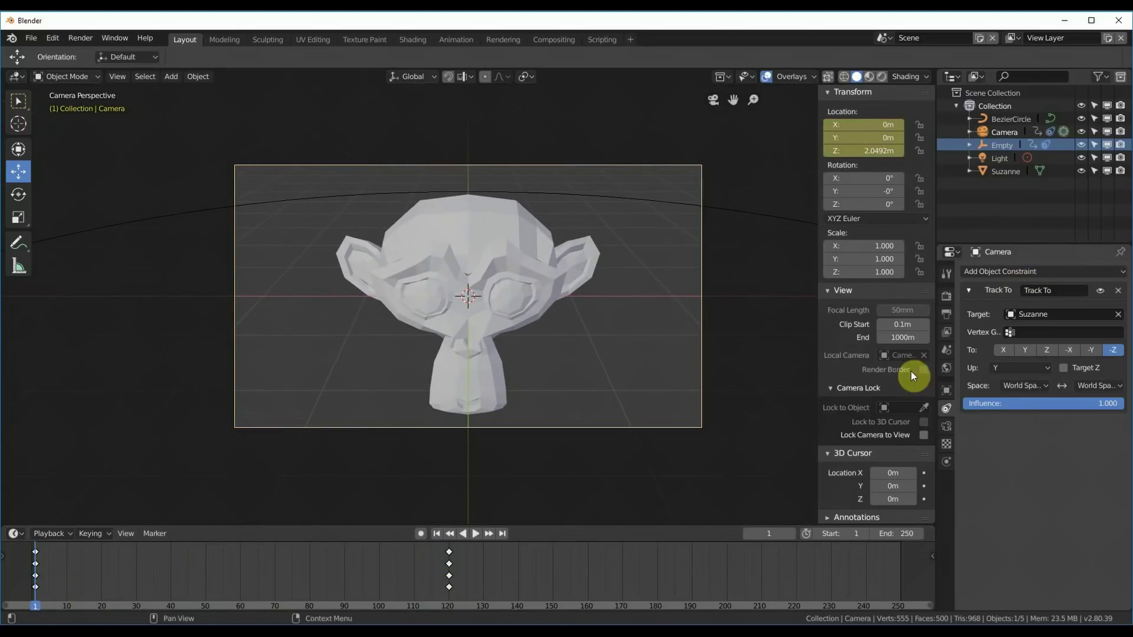
# Turn the bottom area into an enlarged Graph Editor showing the selected Empty's curves.
pyautogui.click(16, 534)
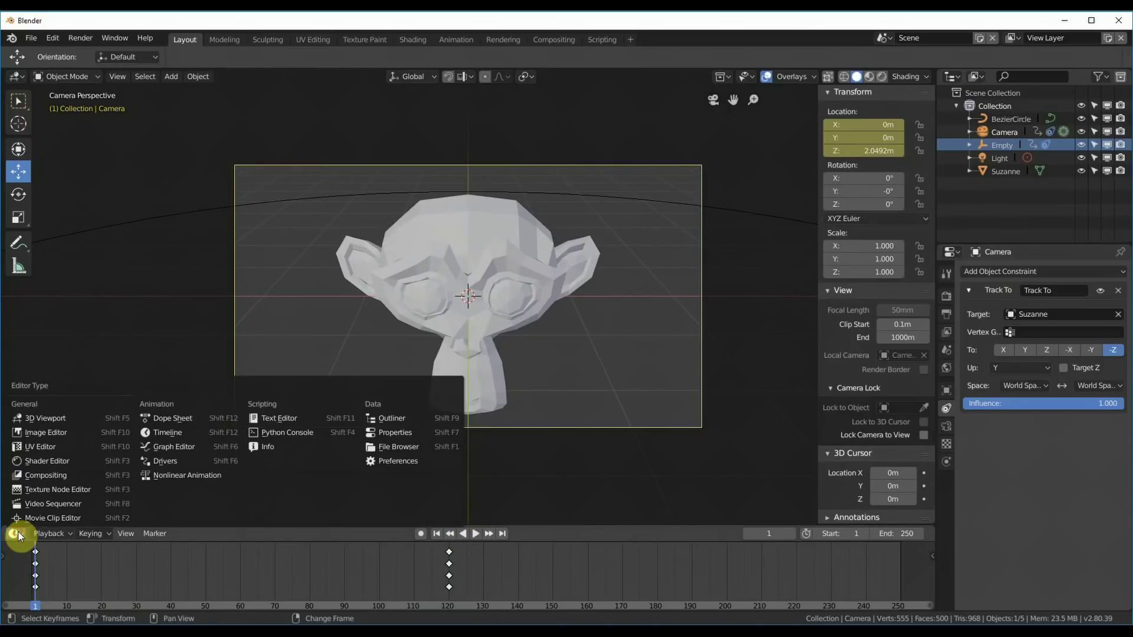
pyautogui.click(170, 446)
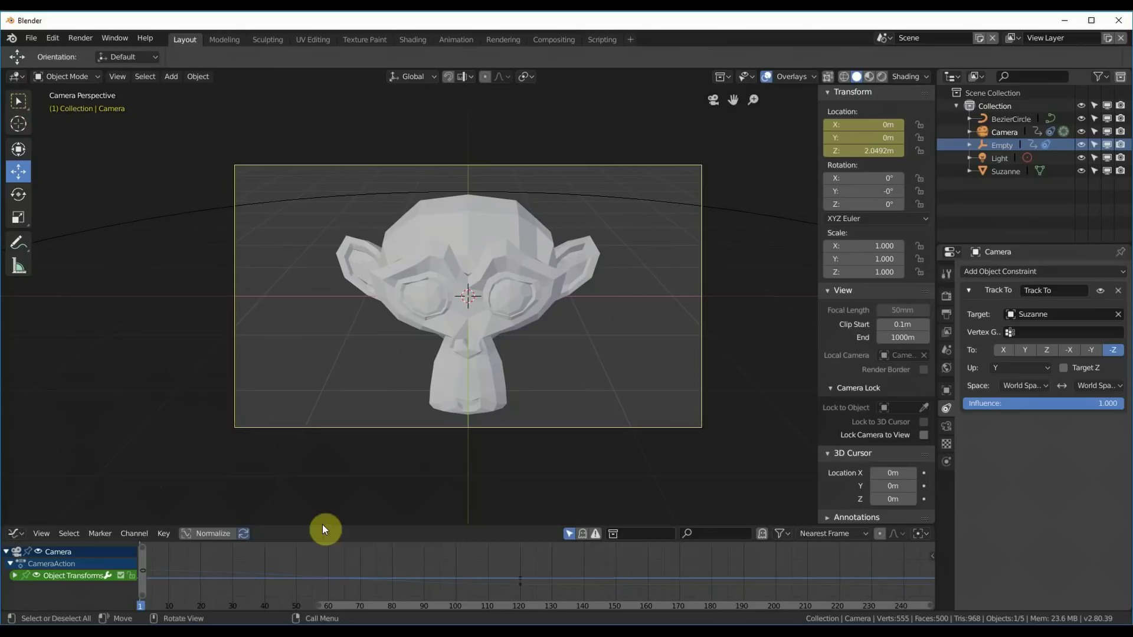
pyautogui.moveTo(319, 525); pyautogui.dragTo(317, 430)
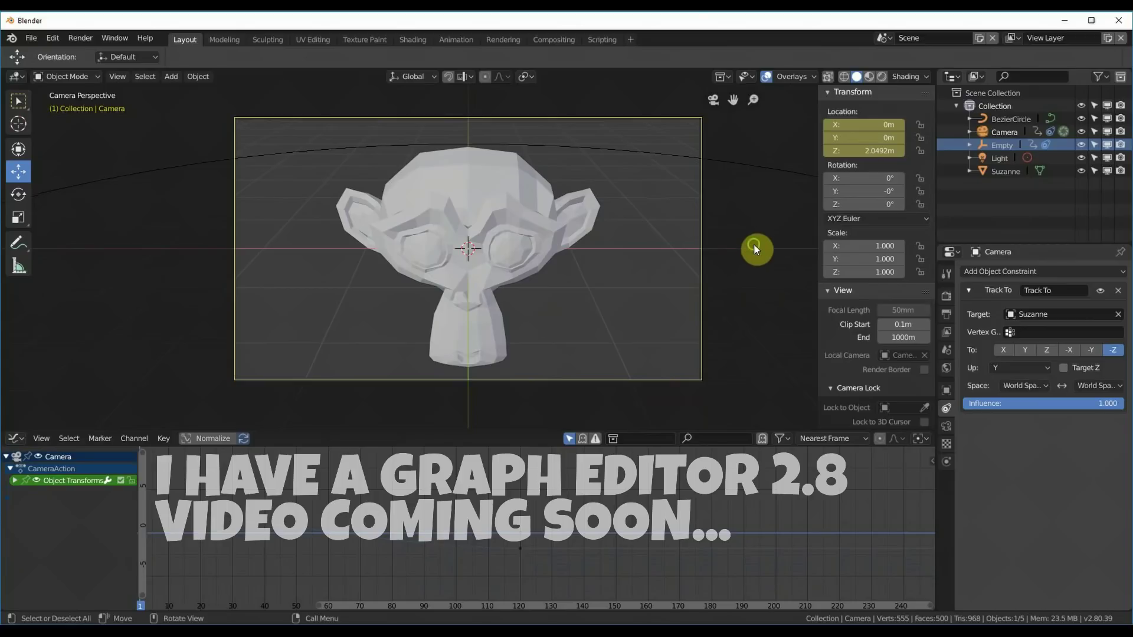
pyautogui.moveTo(753, 244); pyautogui.dragTo(686, 261, button='middle')
pyautogui.scroll(-5, 733, 259)
pyautogui.scroll(-1, 686, 261)
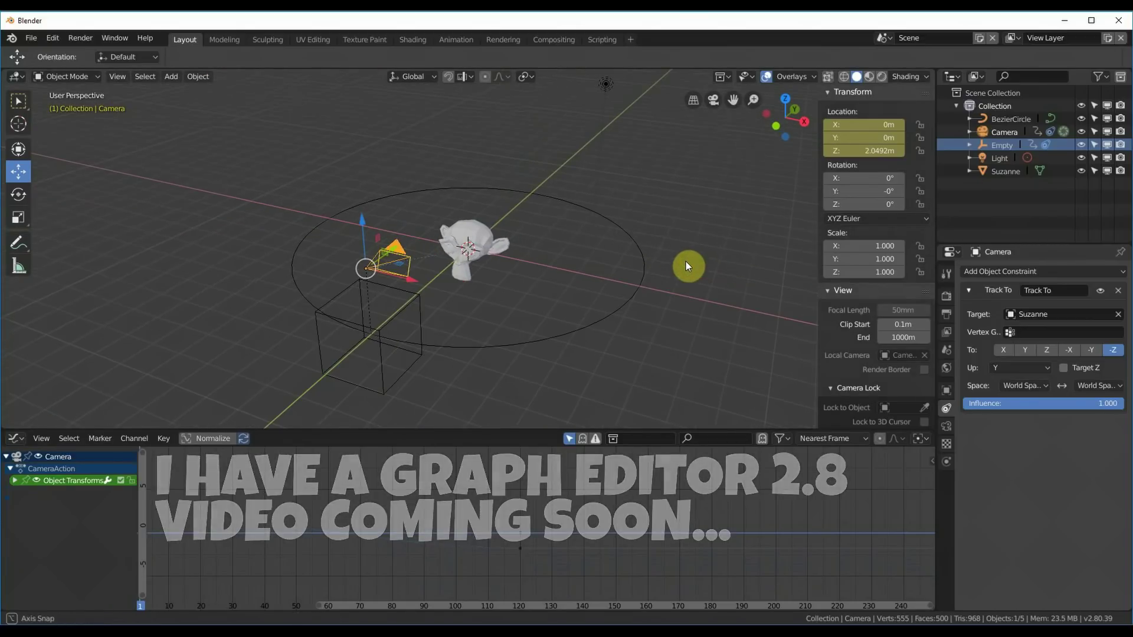
pyautogui.click(332, 303)
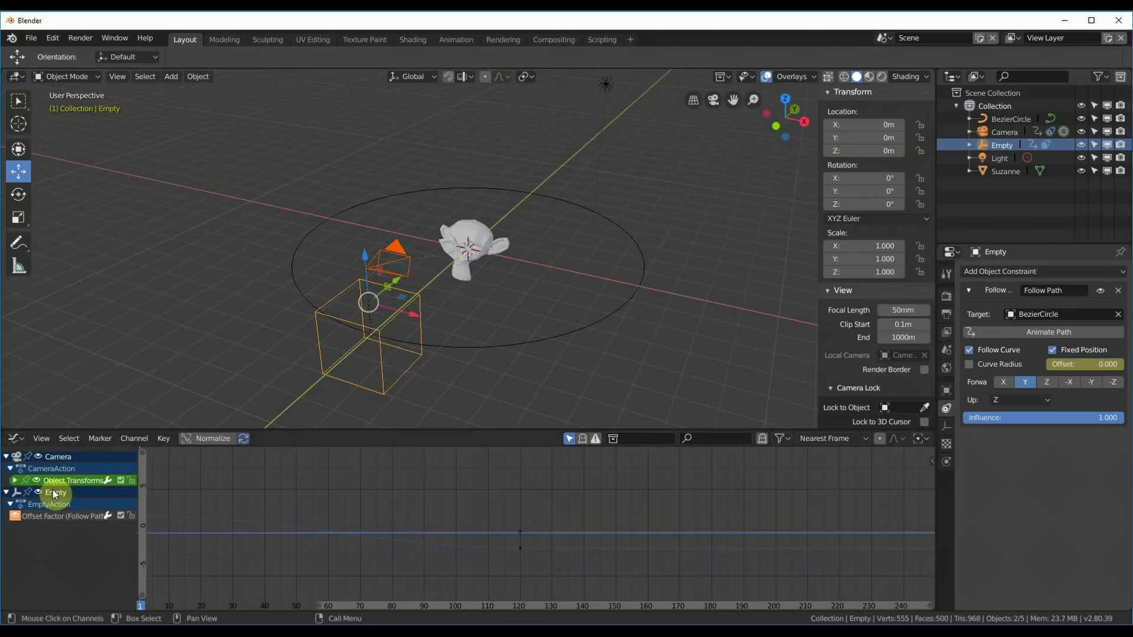
pyautogui.click(438, 524)
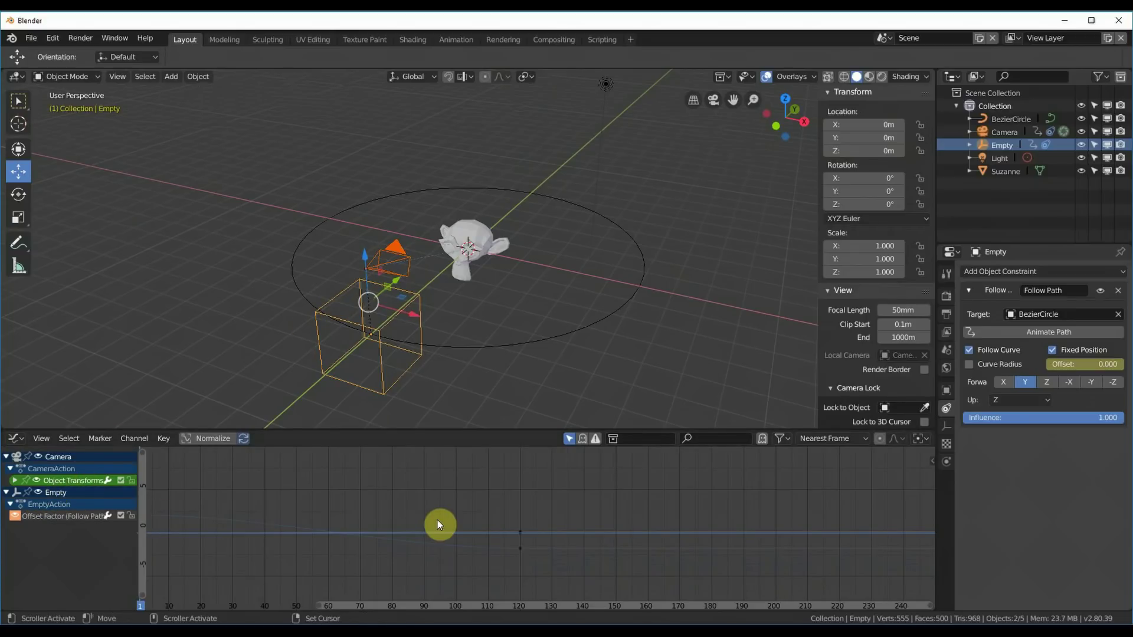
pyautogui.press('Home')
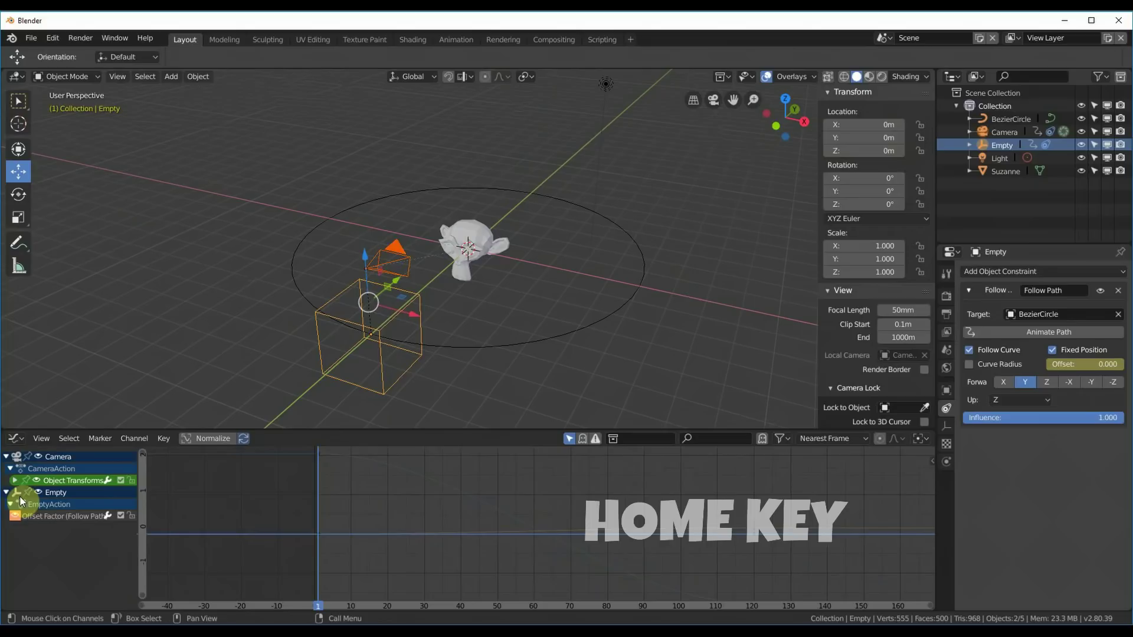
# Expand the camera's X, Y and Z Location channels and frame the Z curve.
pyautogui.click(15, 481)
pyautogui.click(50, 480)
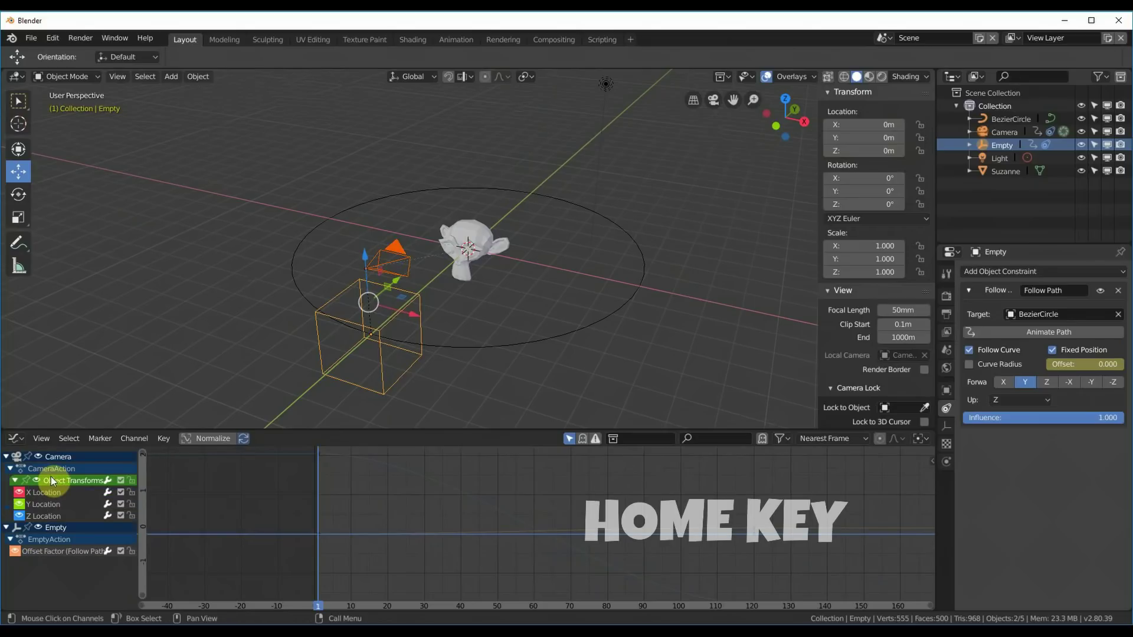
pyautogui.click(48, 491)
pyautogui.click(45, 506)
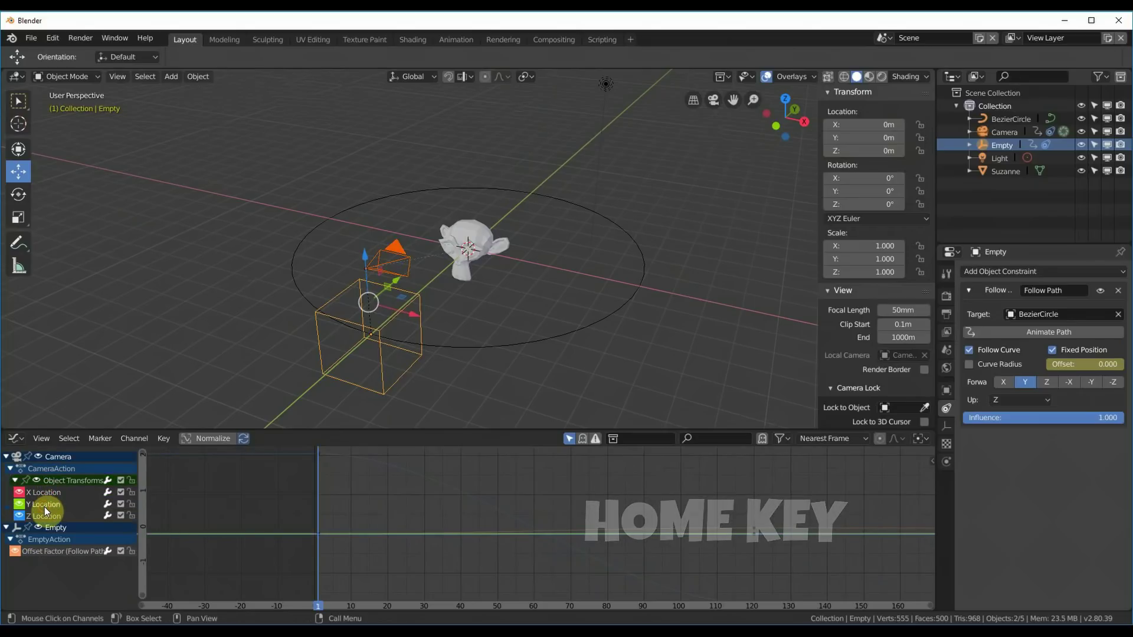
pyautogui.click(42, 516)
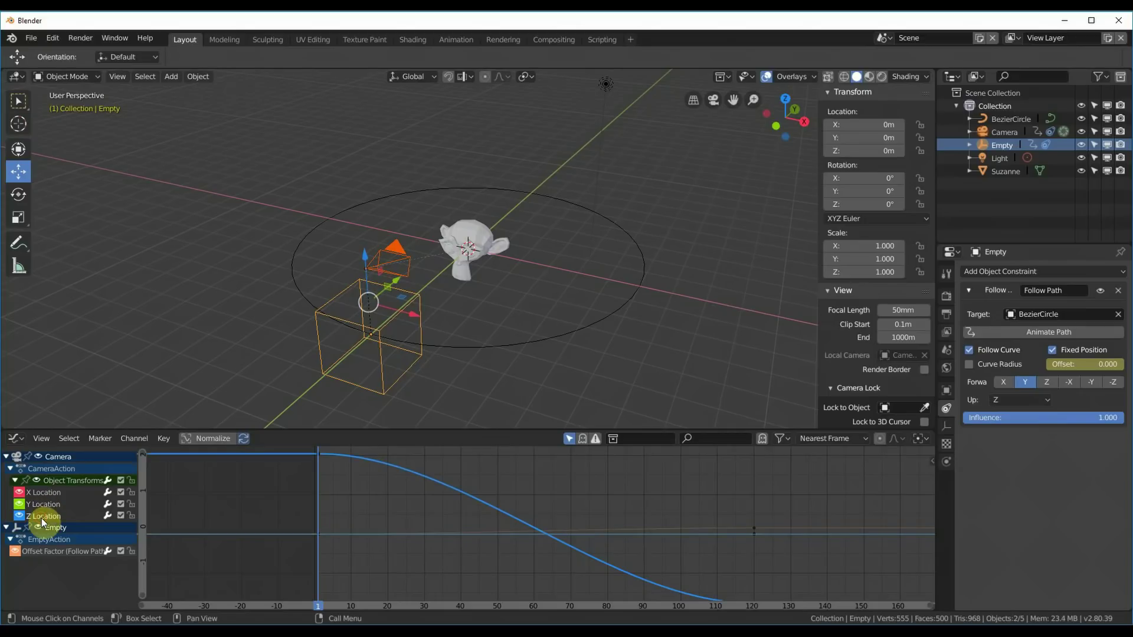
pyautogui.press('Home')
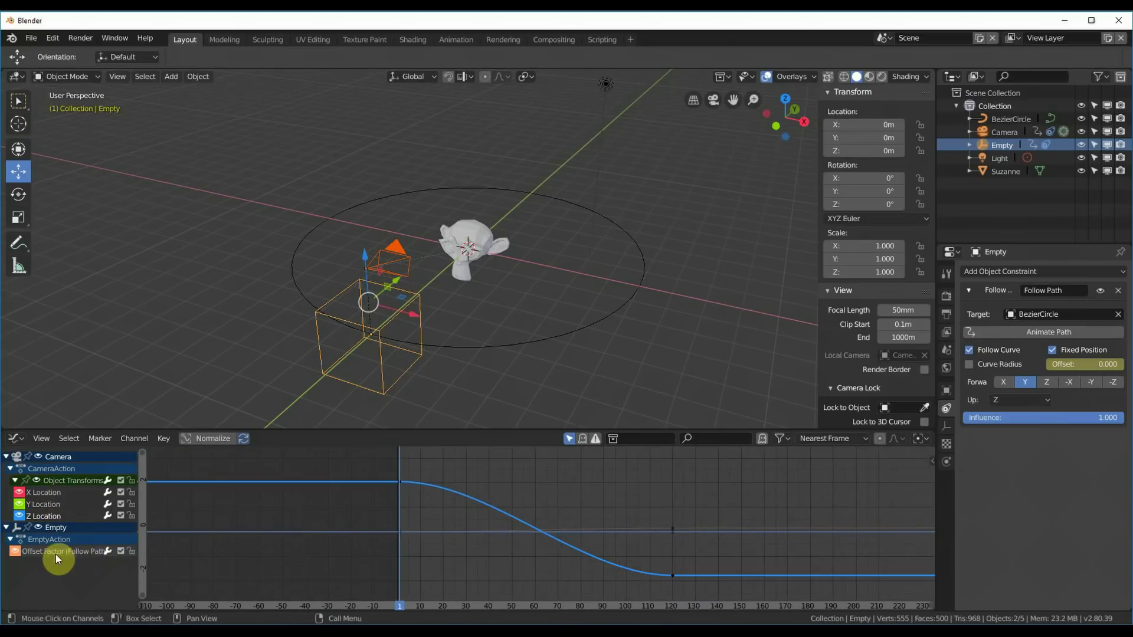
# Show the Offset Factor curve and raise its frame-120 keyframe higher.
pyautogui.click(47, 553)
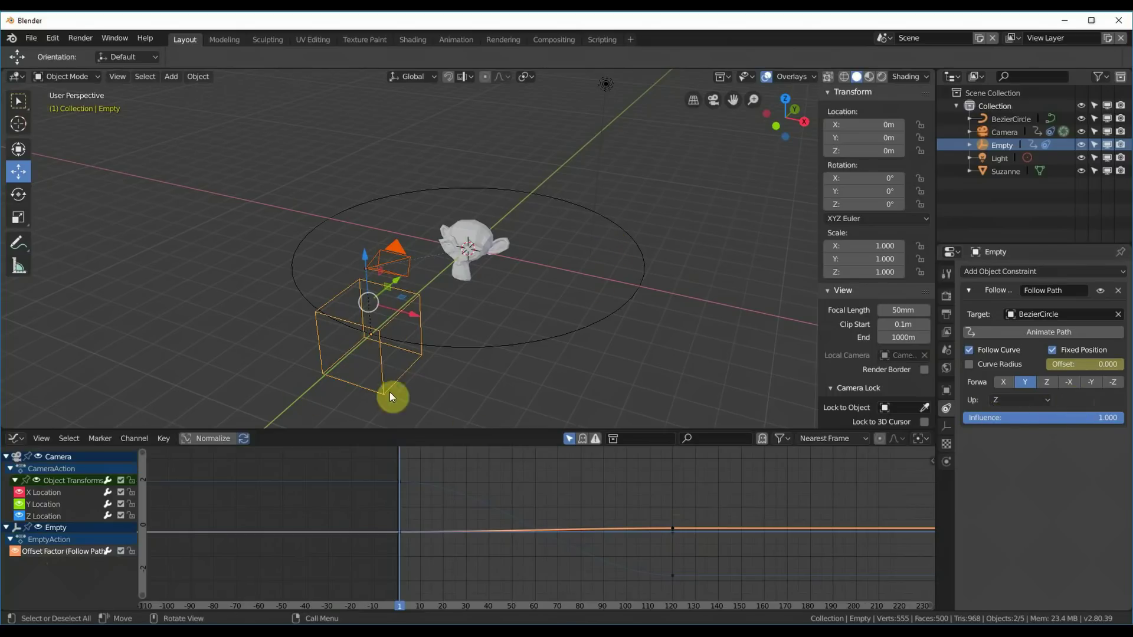
pyautogui.click(672, 530)
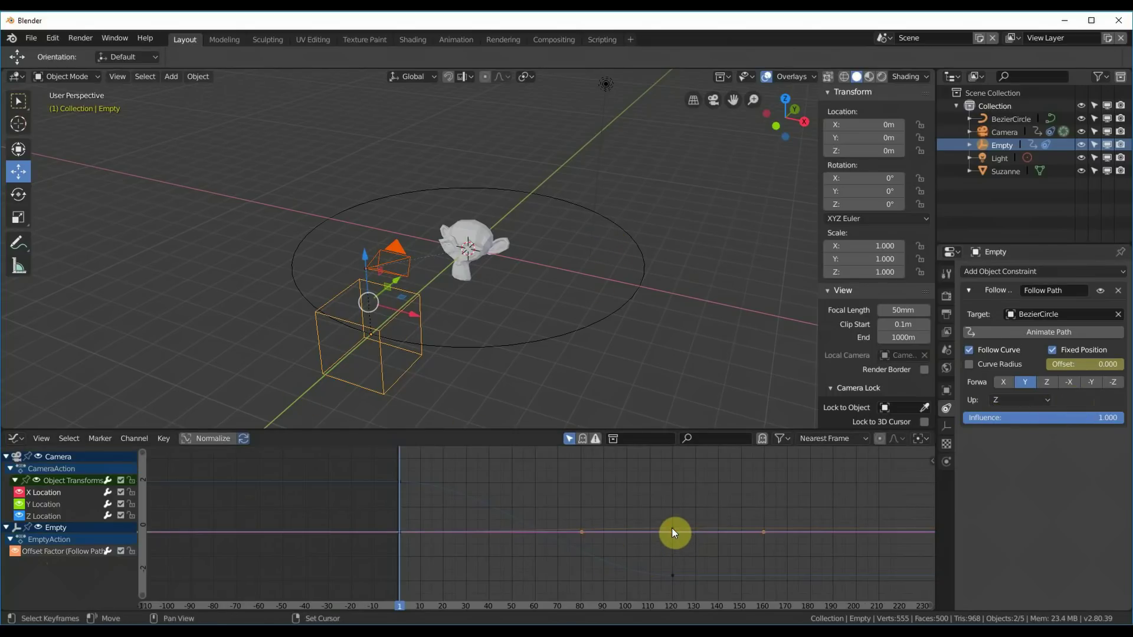
pyautogui.click(672, 531)
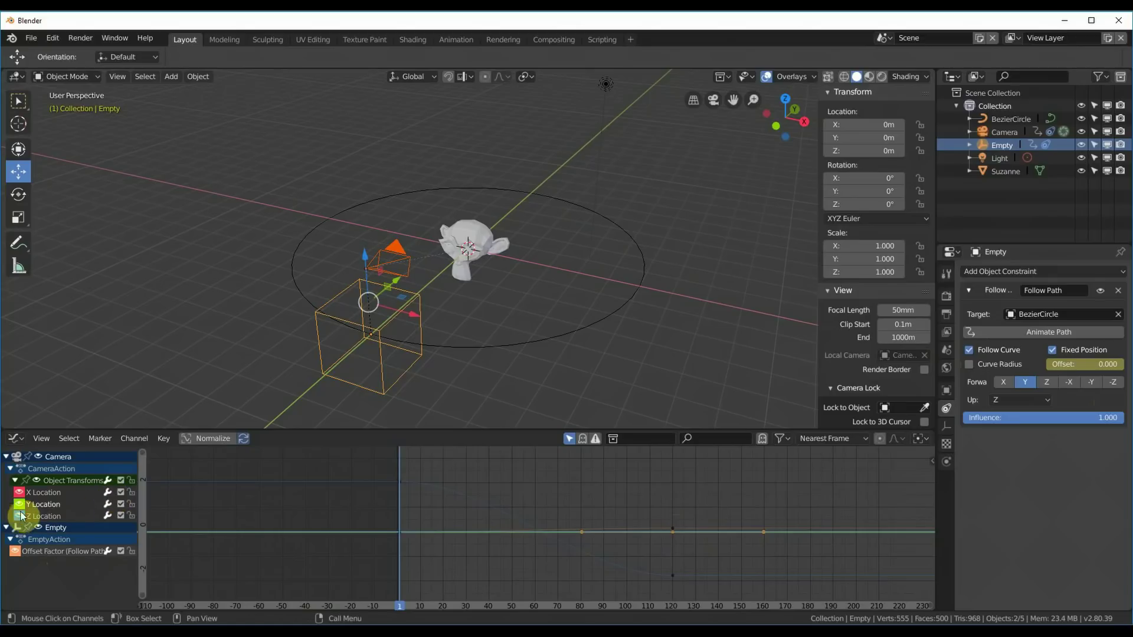
pyautogui.click(39, 551)
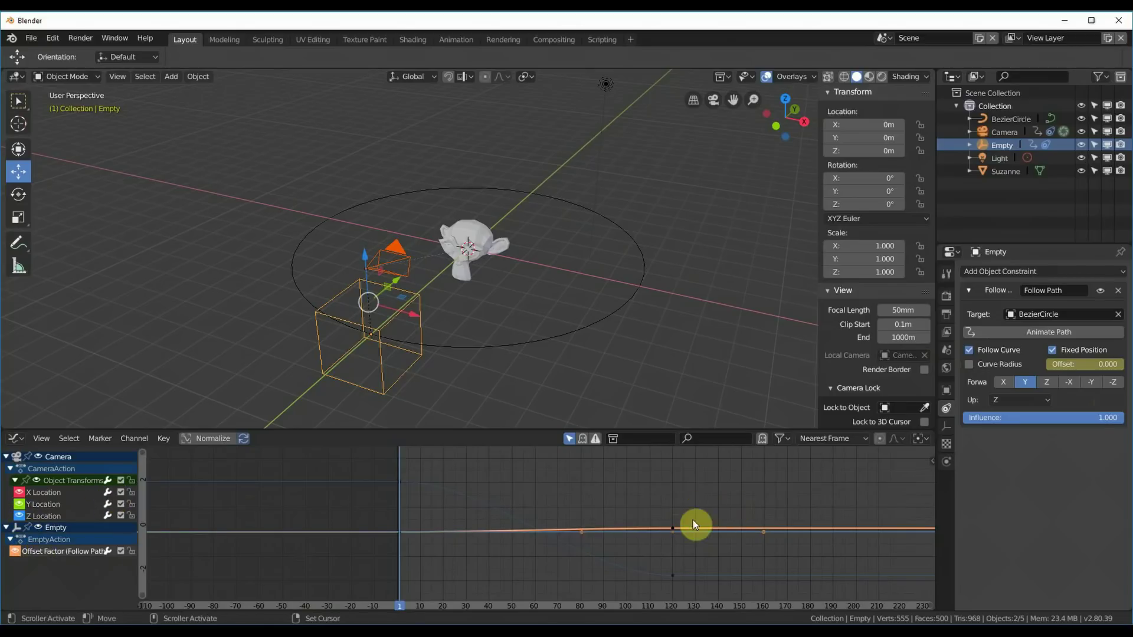
pyautogui.moveTo(674, 530); pyautogui.dragTo(670, 507)
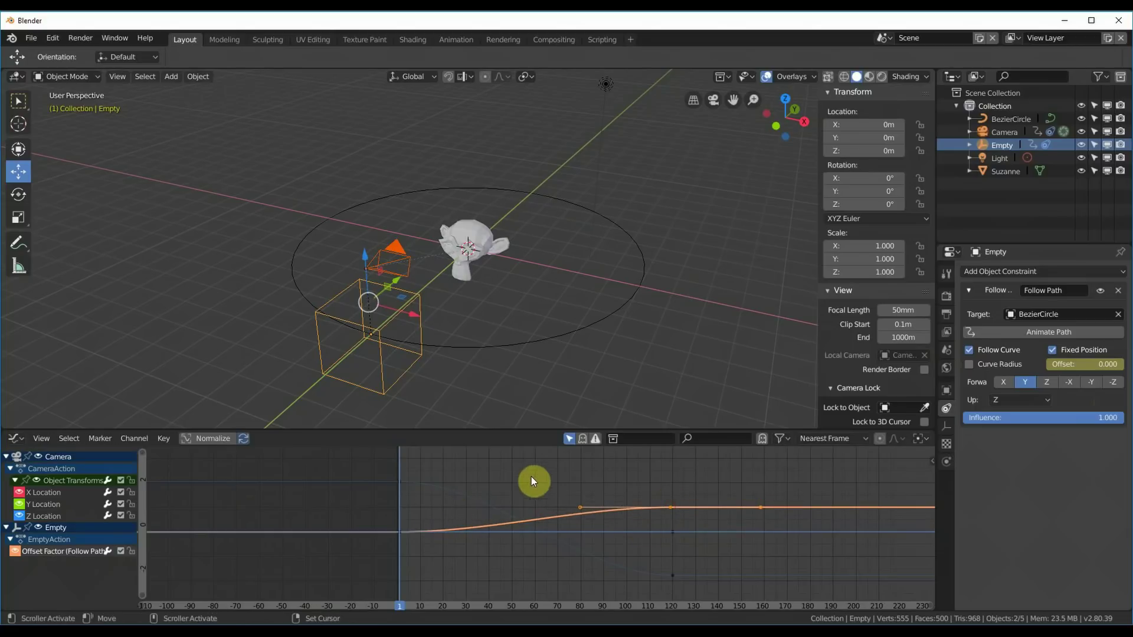
# Scrub to frame 49 to check, undo a lower test move, and return to frame 1.
pyautogui.moveTo(476, 473); pyautogui.dragTo(510, 470, button='right')
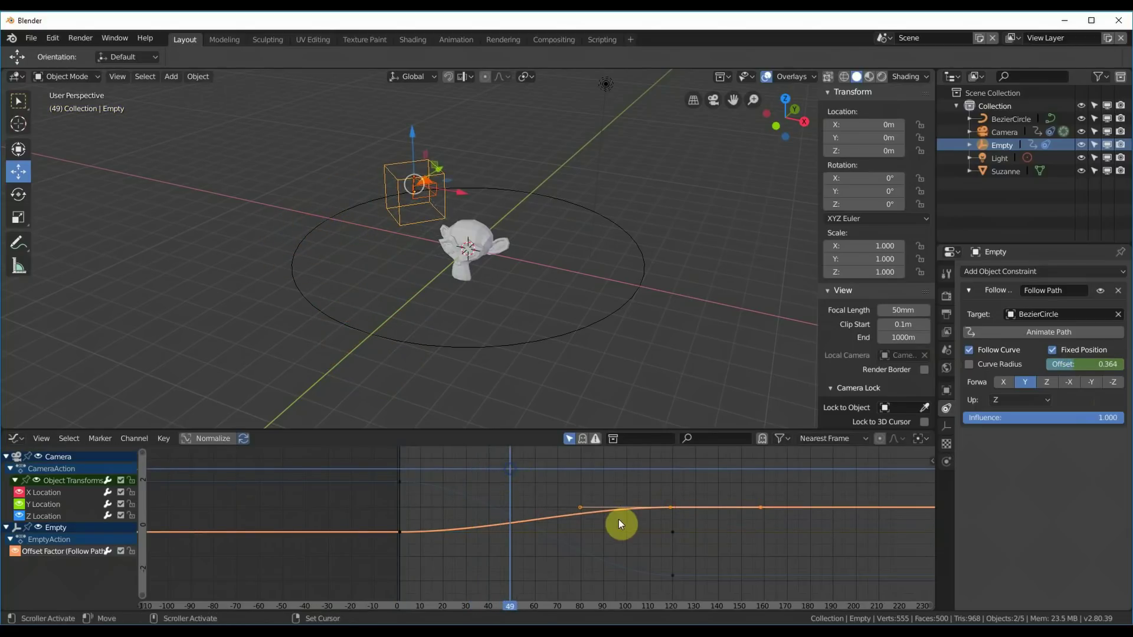
pyautogui.moveTo(670, 506)
pyautogui.mouseDown()
pyautogui.moveTo(653, 494)
pyautogui.moveTo(657, 519)
pyautogui.moveTo(670, 521)
pyautogui.mouseUp()
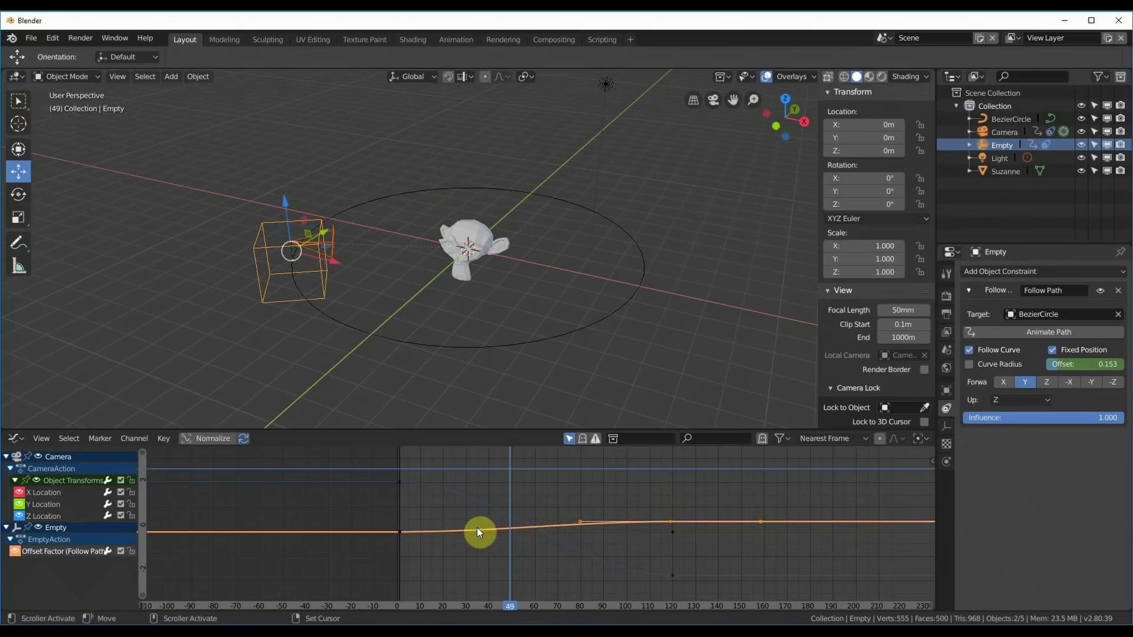
pyautogui.hotkey('ctrl', 'z')
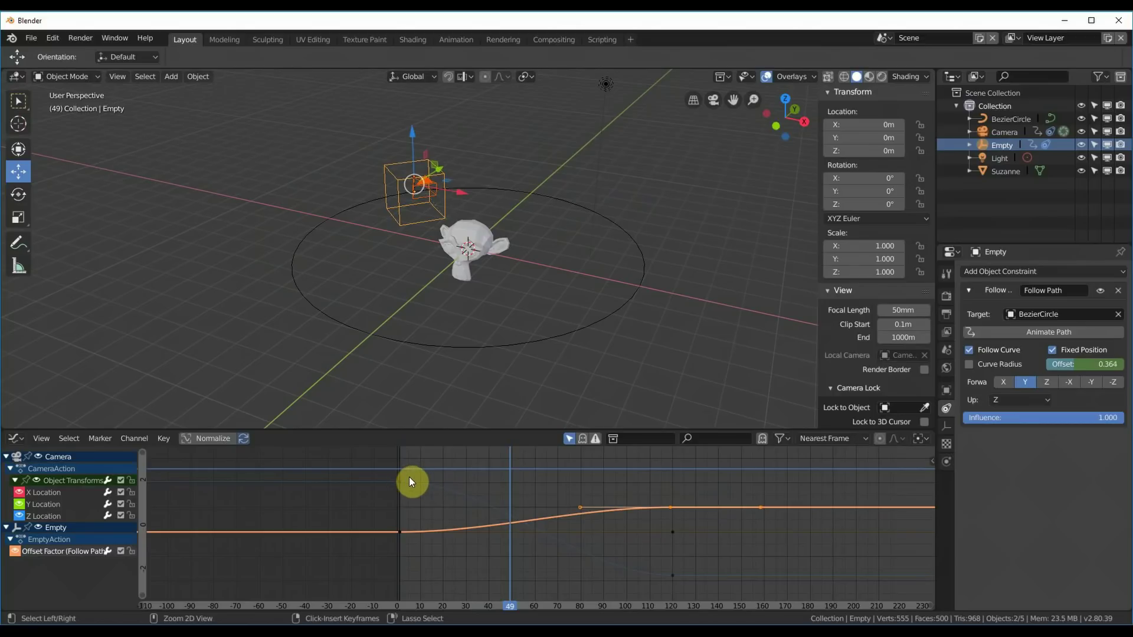
pyautogui.hotkey('shift', 'Left')
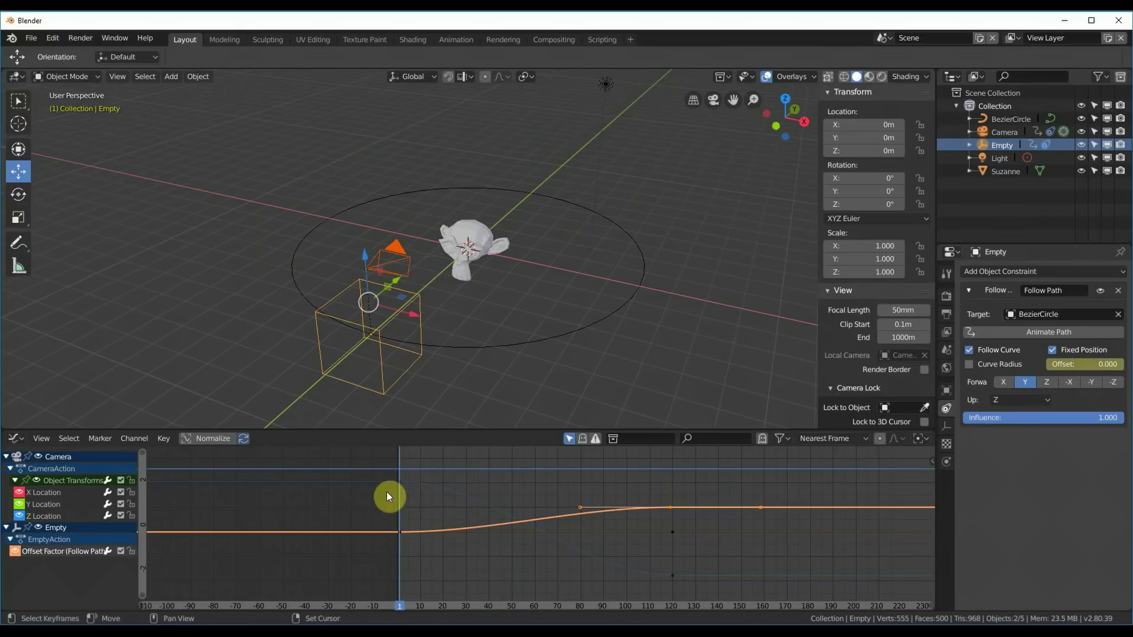
pyautogui.click(48, 516)
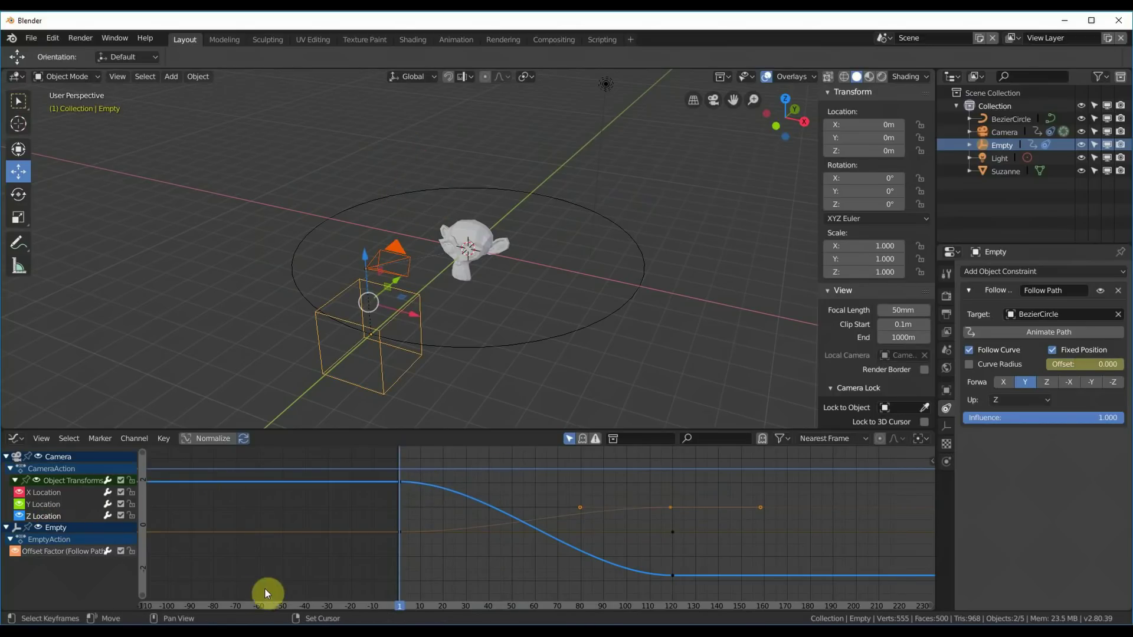
# Select all keyframes and set their interpolation mode to Linear.
pyautogui.moveTo(416, 516); pyautogui.dragTo(482, 508, button='right')
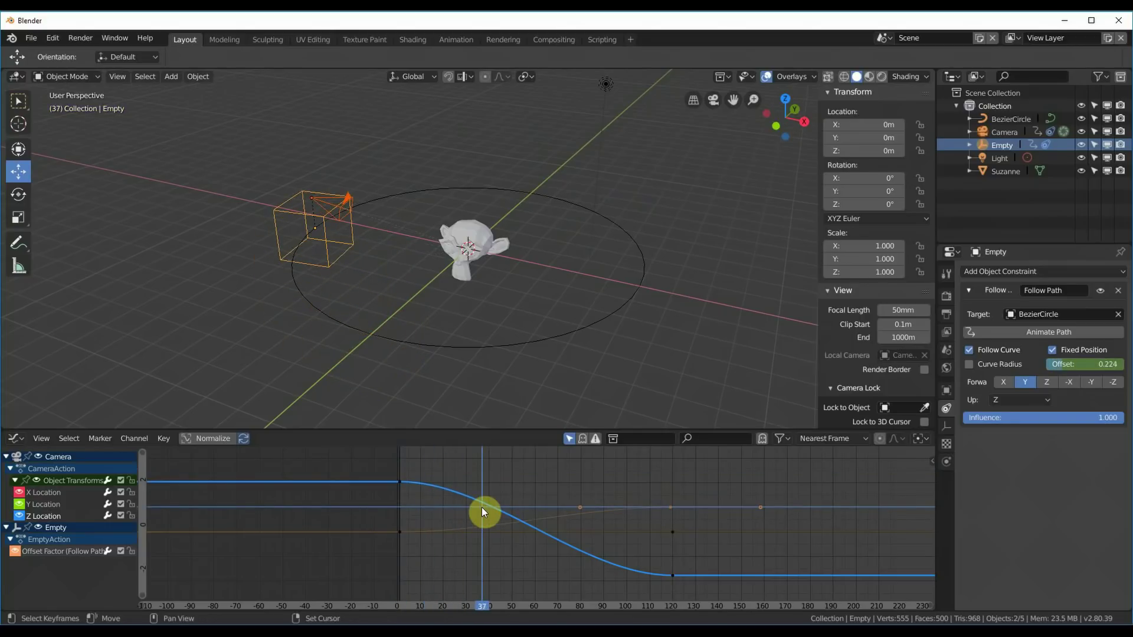
pyautogui.click(43, 554)
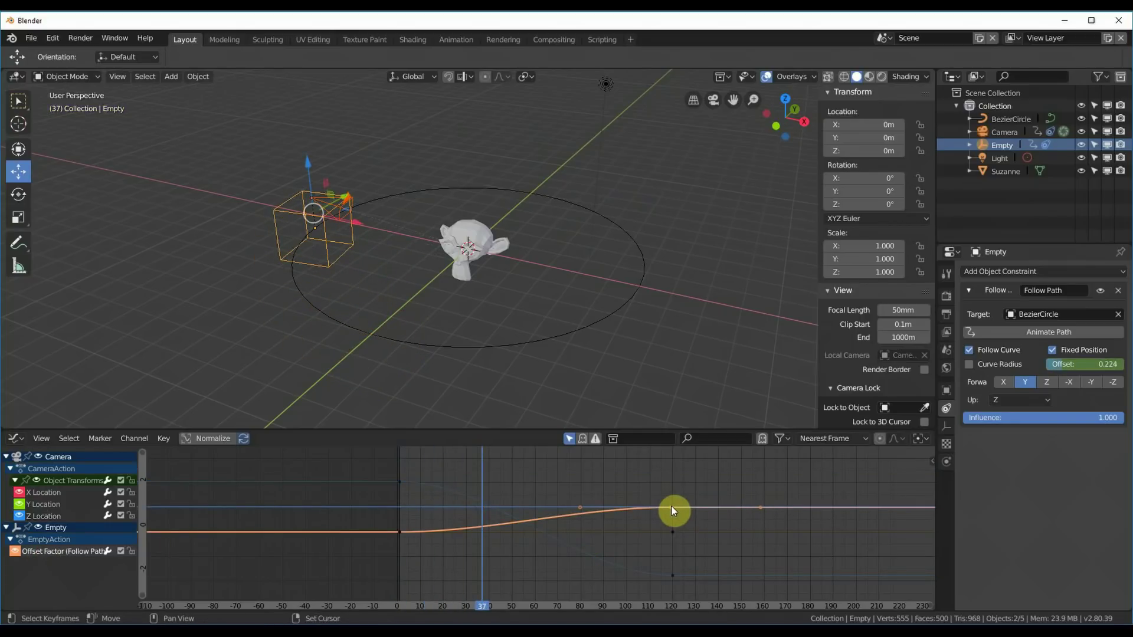
pyautogui.press('a')
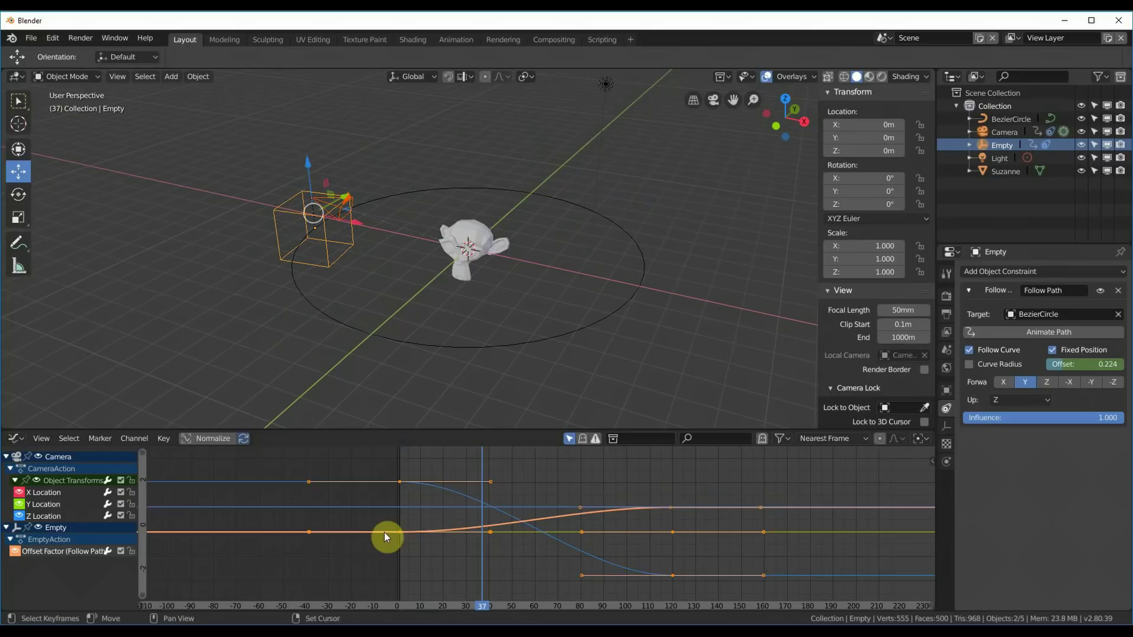
pyautogui.click(164, 439)
pyautogui.moveTo(221, 233)
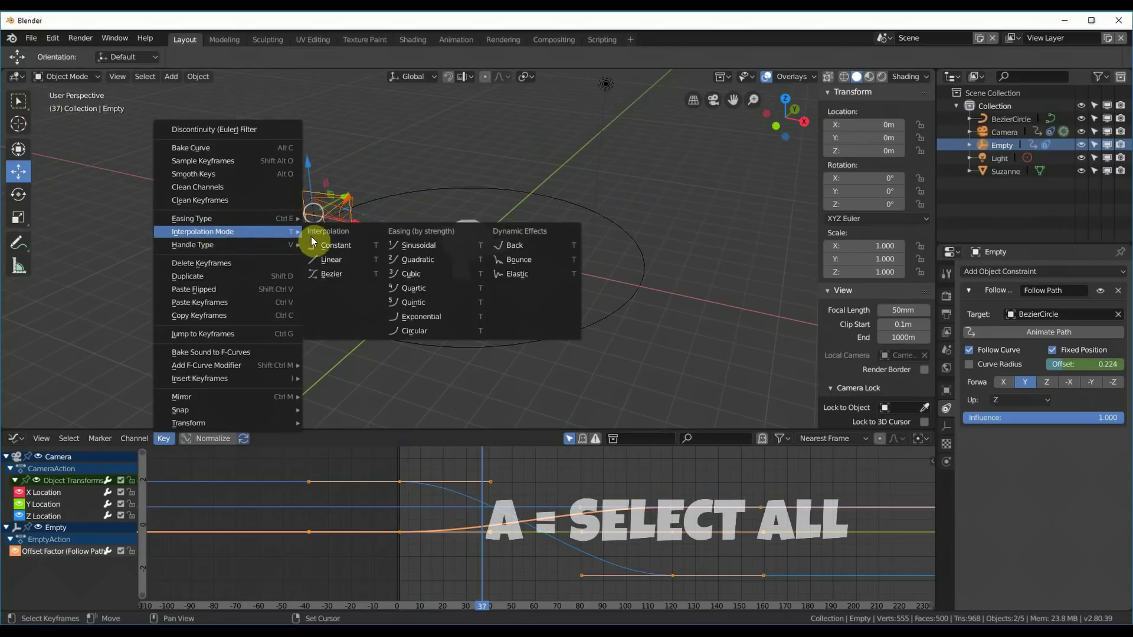
pyautogui.click(323, 258)
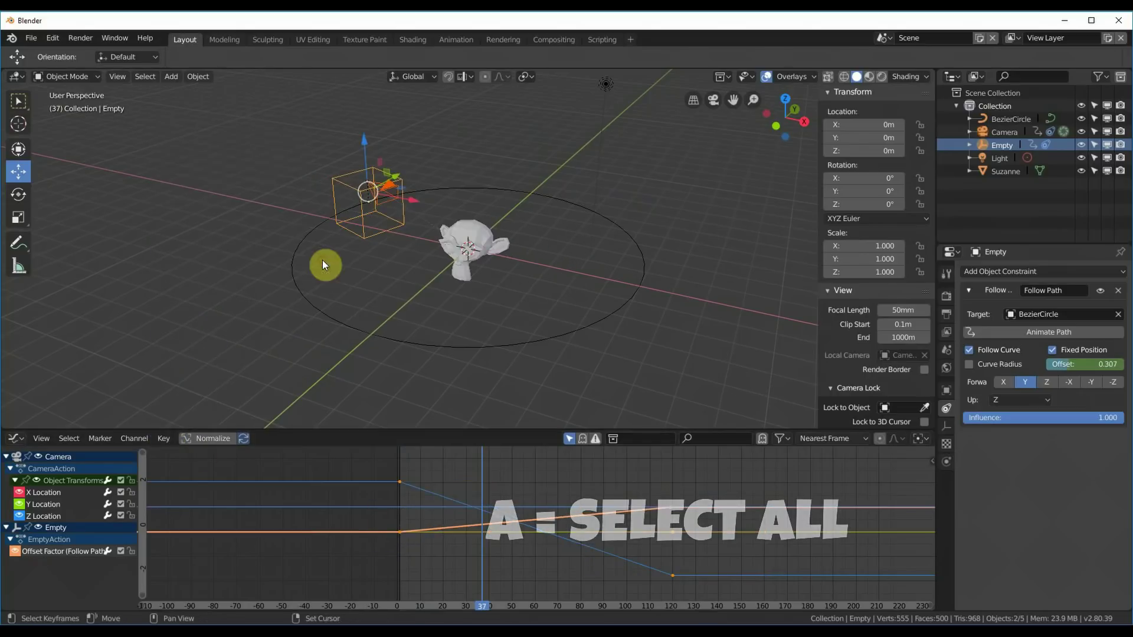
# Play the animation to preview the constant-speed motion, then stop it.
pyautogui.rightClick(416, 466)
pyautogui.press('space')
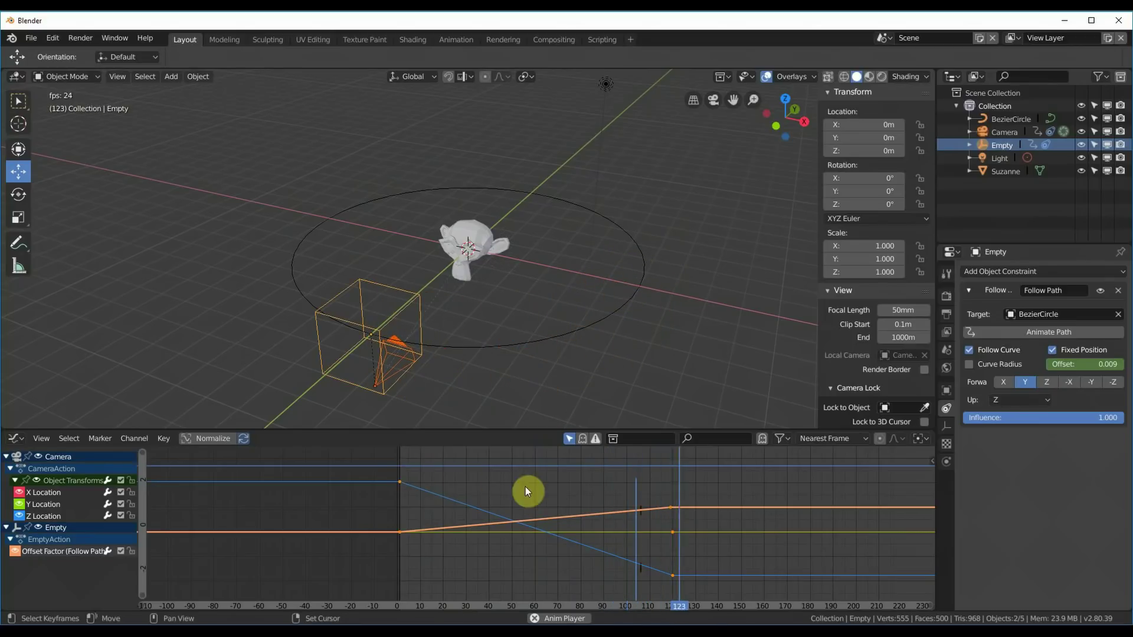
pyautogui.press('space')
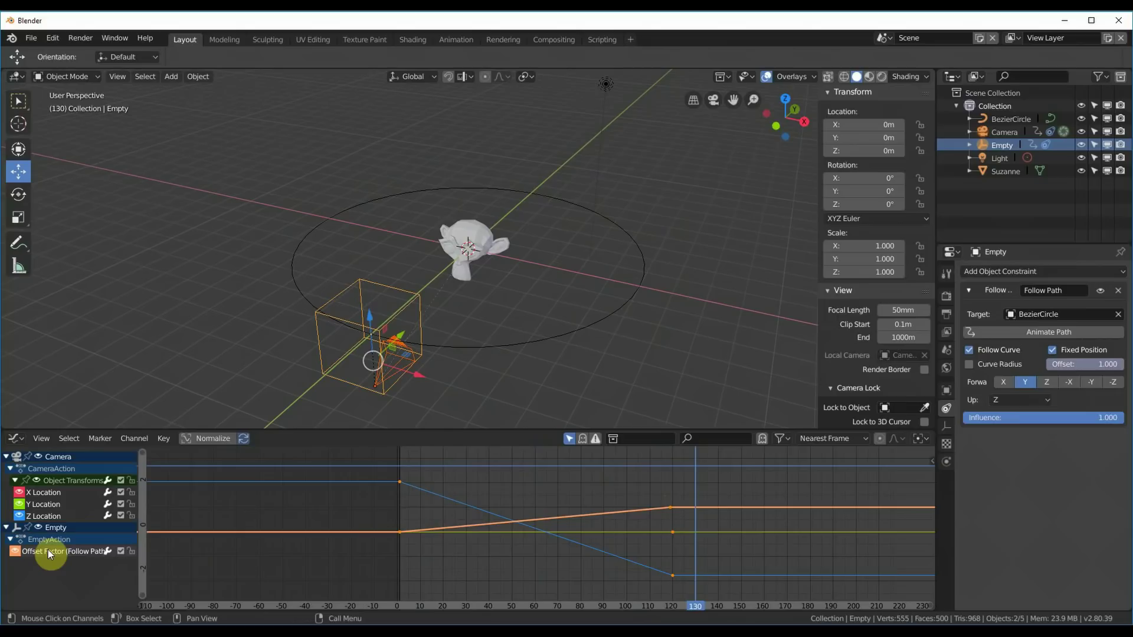
pyautogui.moveTo(578, 292); pyautogui.dragTo(546, 300, button='middle')
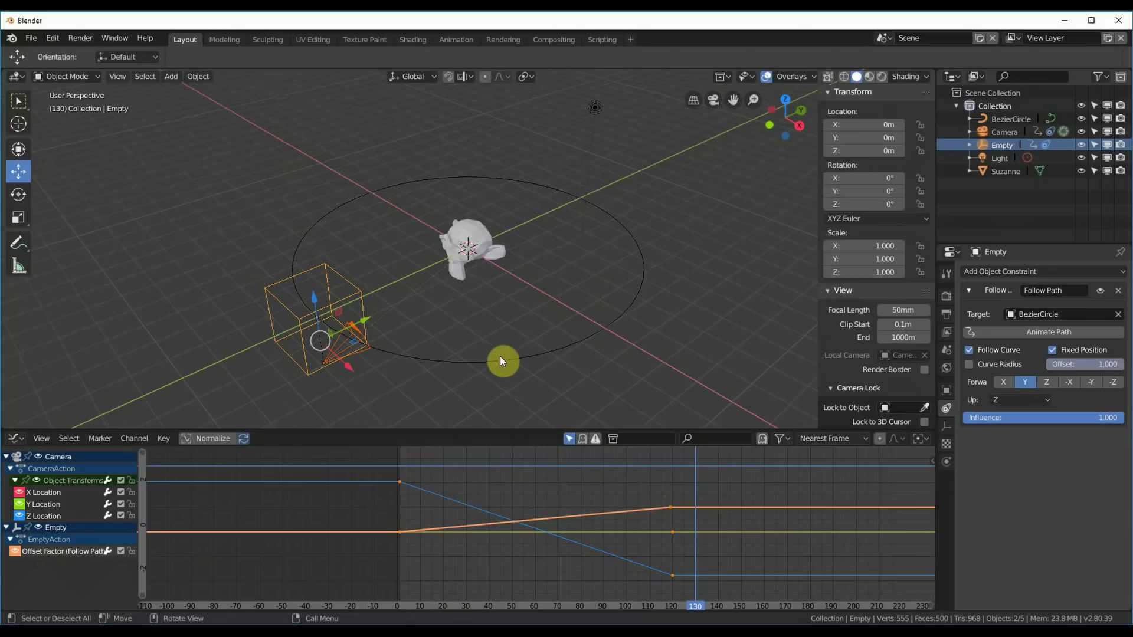
# Undo the Linear interpolation with Ctrl+Z twice and switch the Graph Editor back to the Timeline.
pyautogui.hotkey('ctrl', 'z')
pyautogui.hotkey('ctrl', 'z')
pyautogui.hotkey('ctrl', 'z')
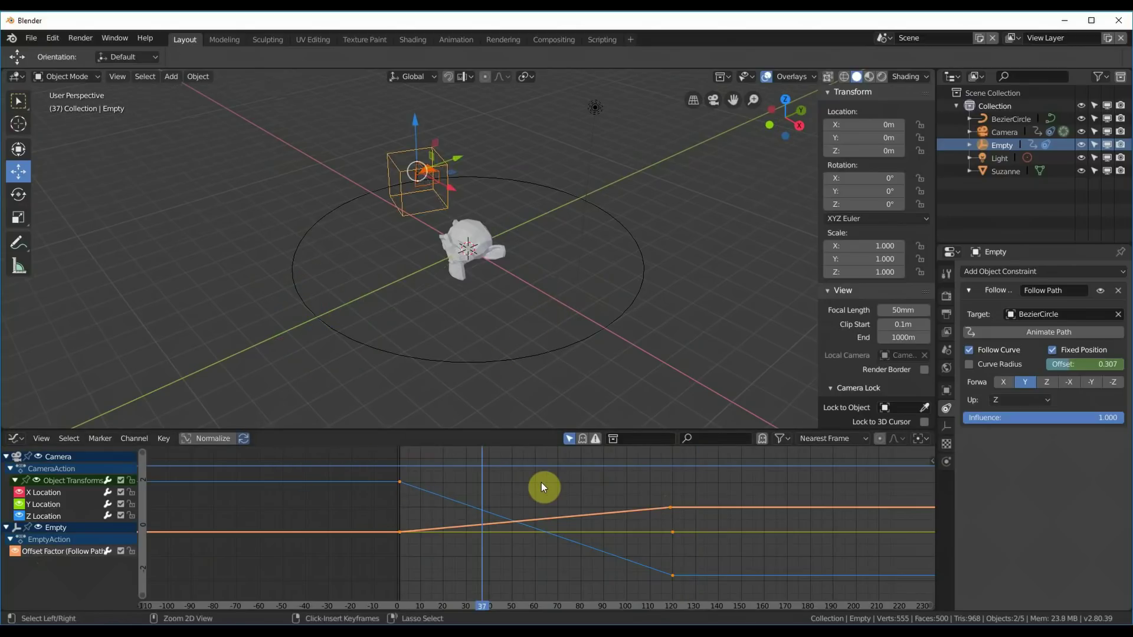
pyautogui.hotkey('ctrl', 'z')
pyautogui.hotkey('ctrl', 'z')
pyautogui.hotkey('ctrl', 'z')
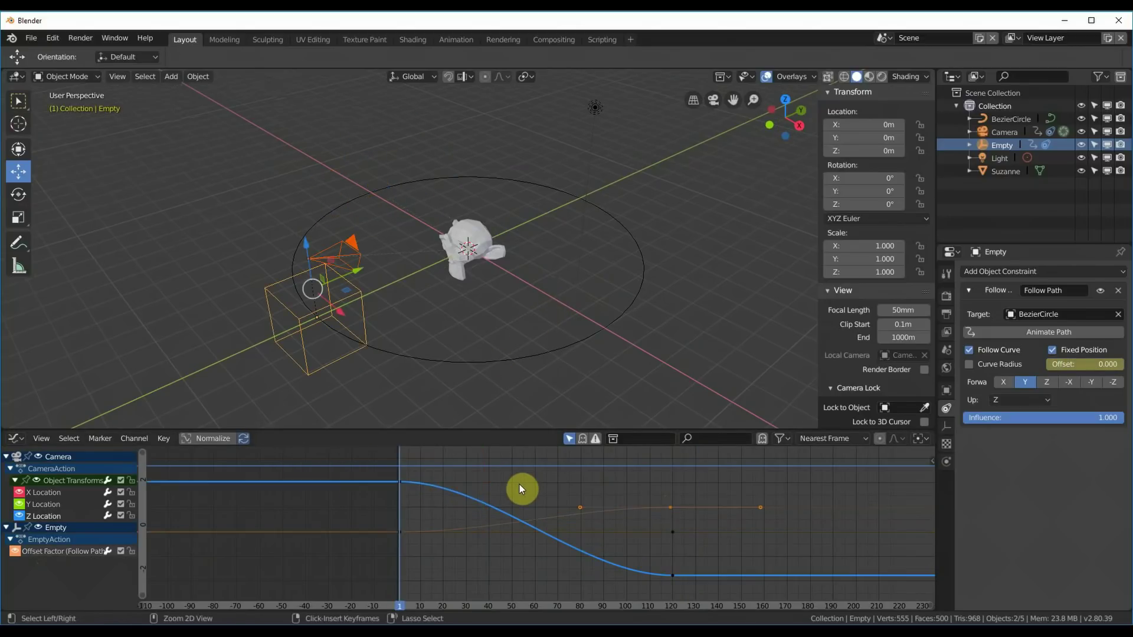
pyautogui.moveTo(462, 321); pyautogui.dragTo(462, 244, button='middle')
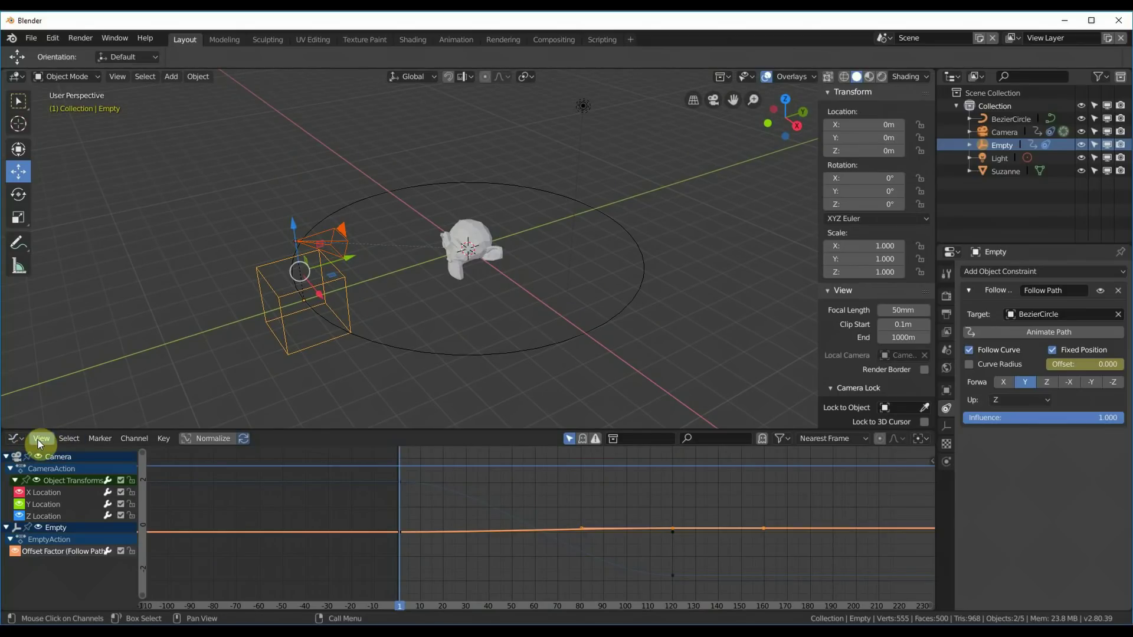
pyautogui.click(15, 438)
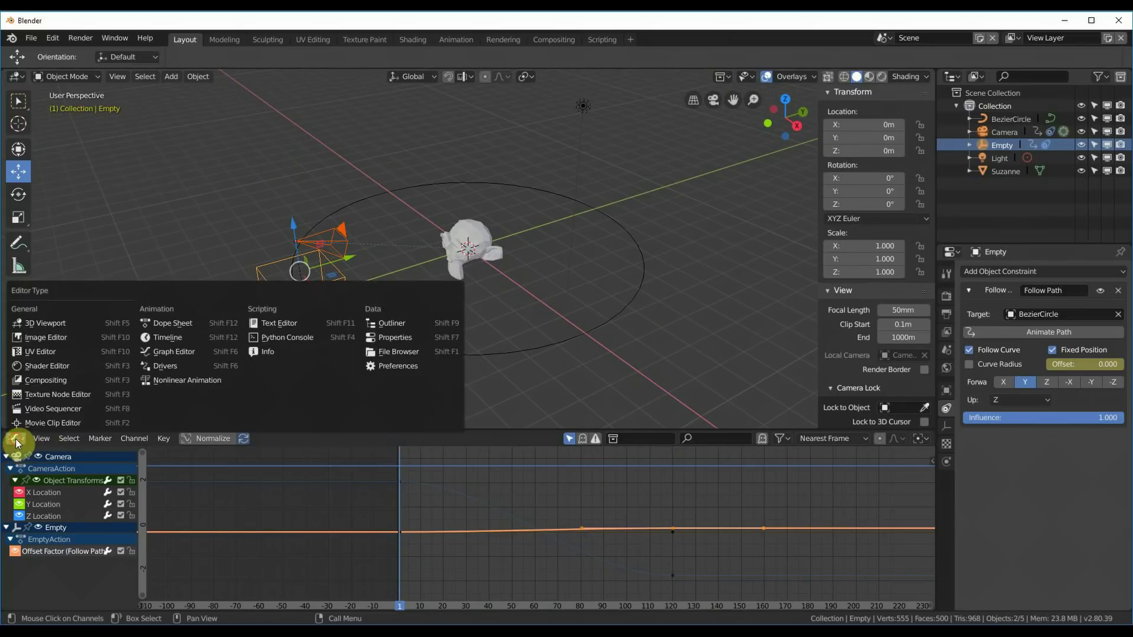
pyautogui.click(168, 331)
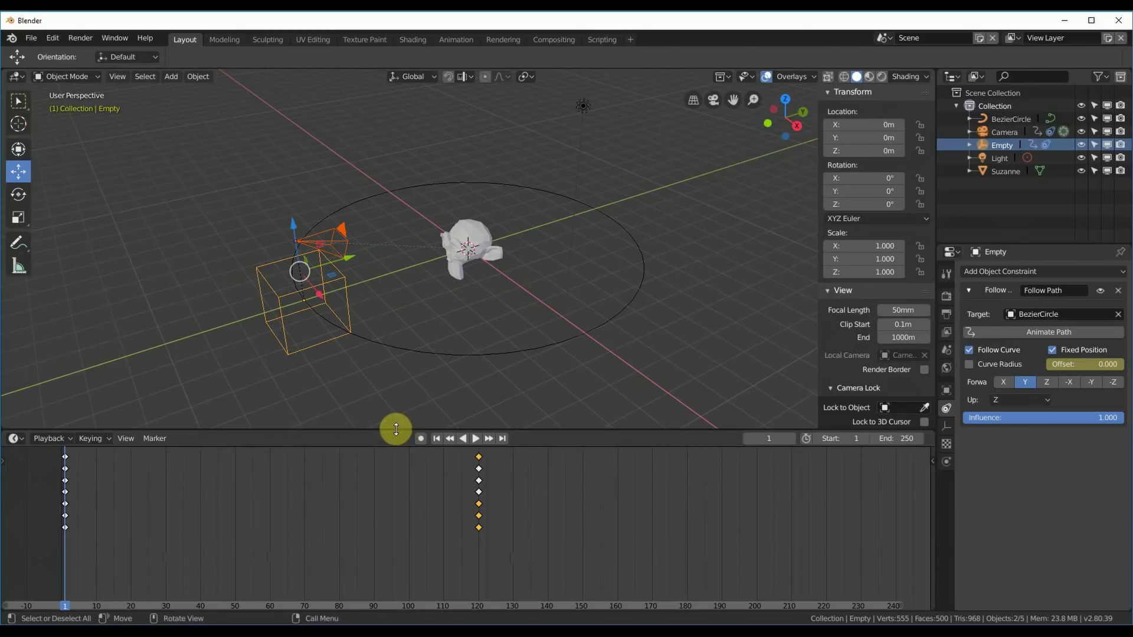
# Add a sphere Empty at the scene origin.
pyautogui.moveTo(392, 429); pyautogui.dragTo(392, 489)
pyautogui.click(342, 267)
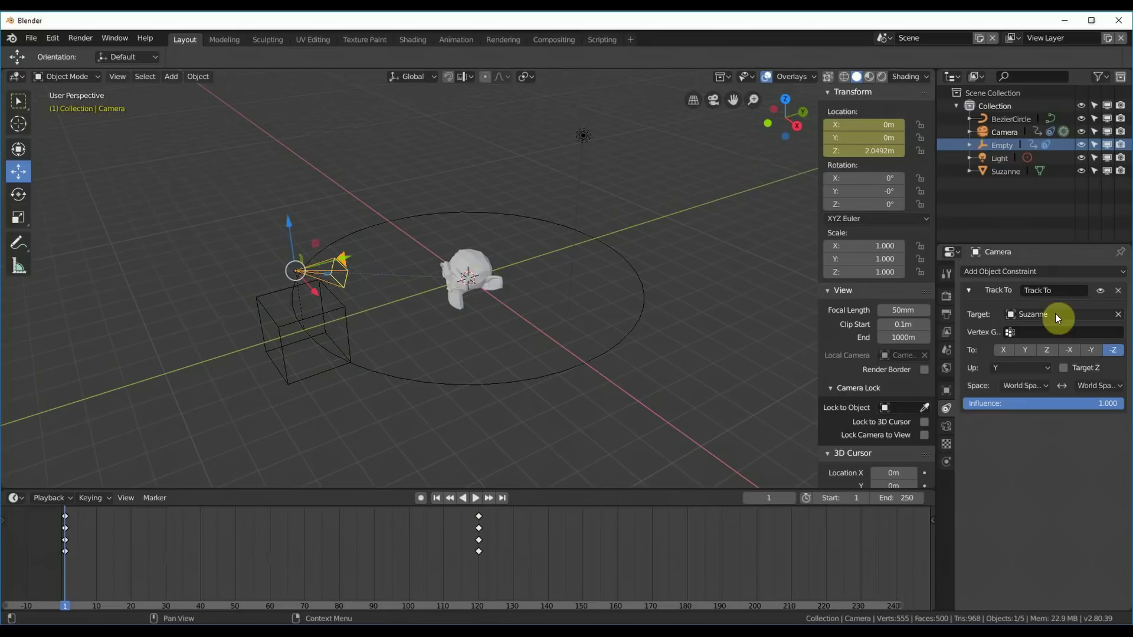
pyautogui.click(169, 79)
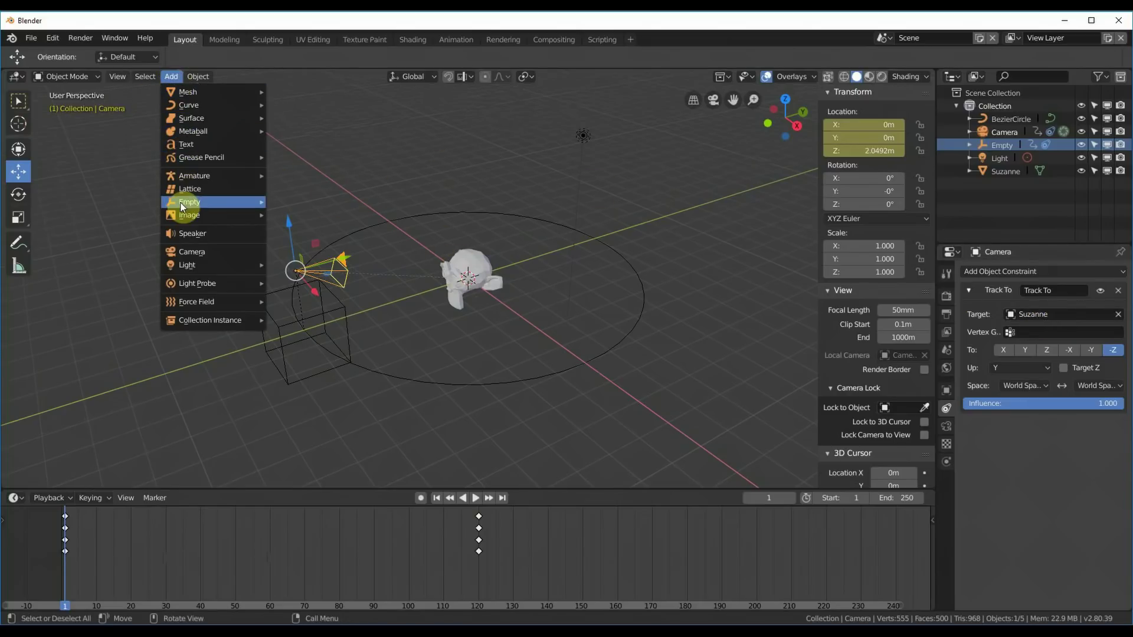
pyautogui.moveTo(187, 210)
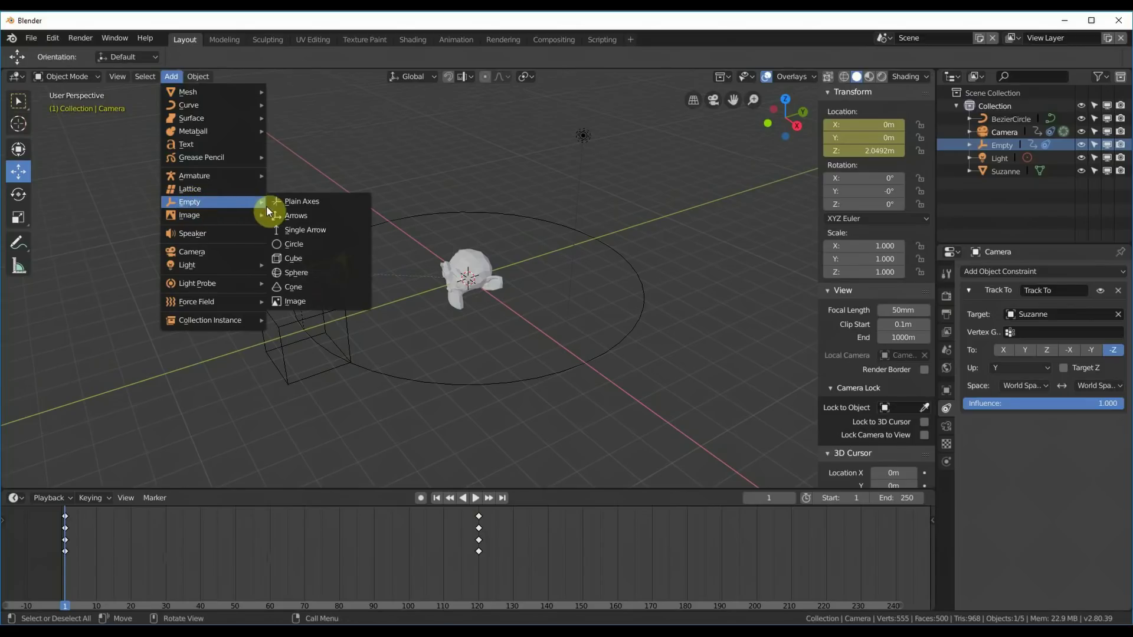
pyautogui.click(295, 273)
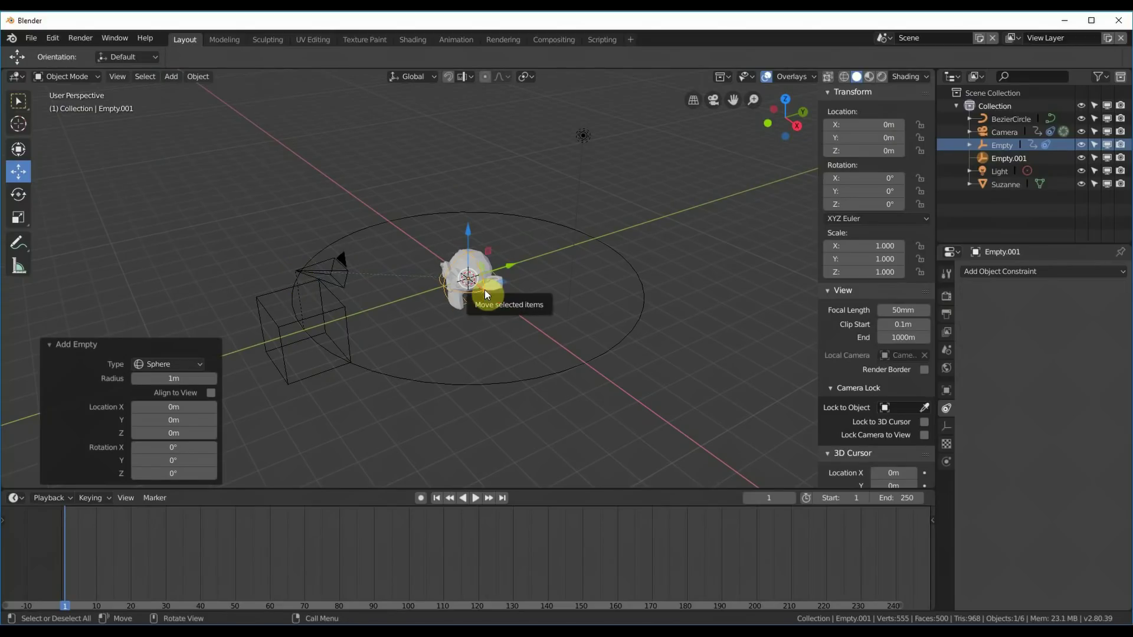
# Change the camera's Track To target from Suzanne to Empty.001.
pyautogui.click(345, 275)
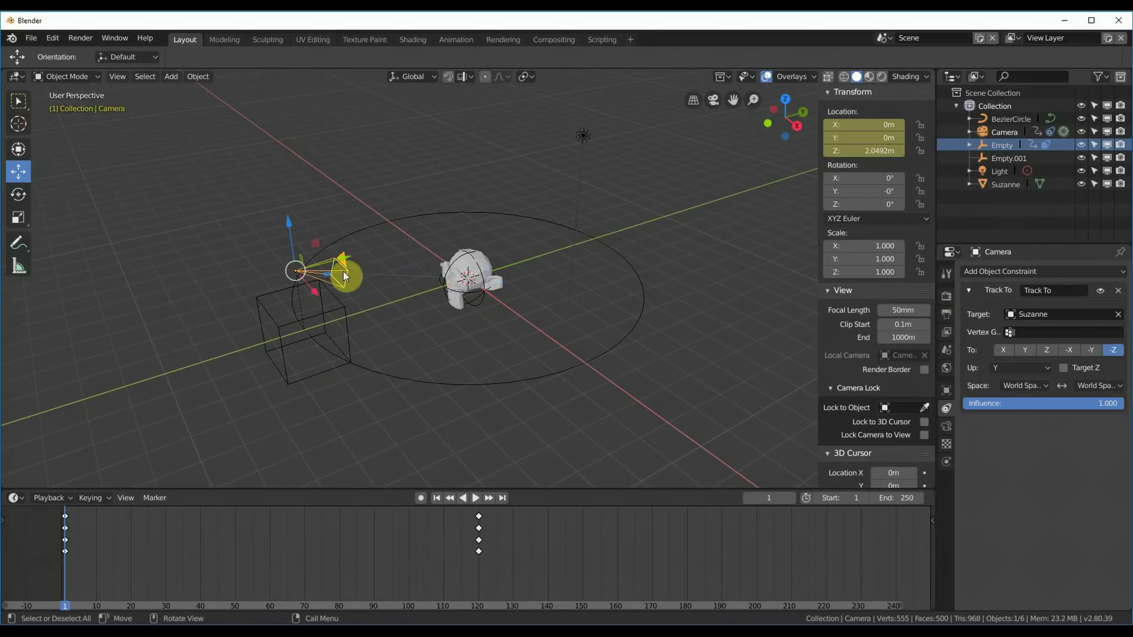
pyautogui.click(1018, 316)
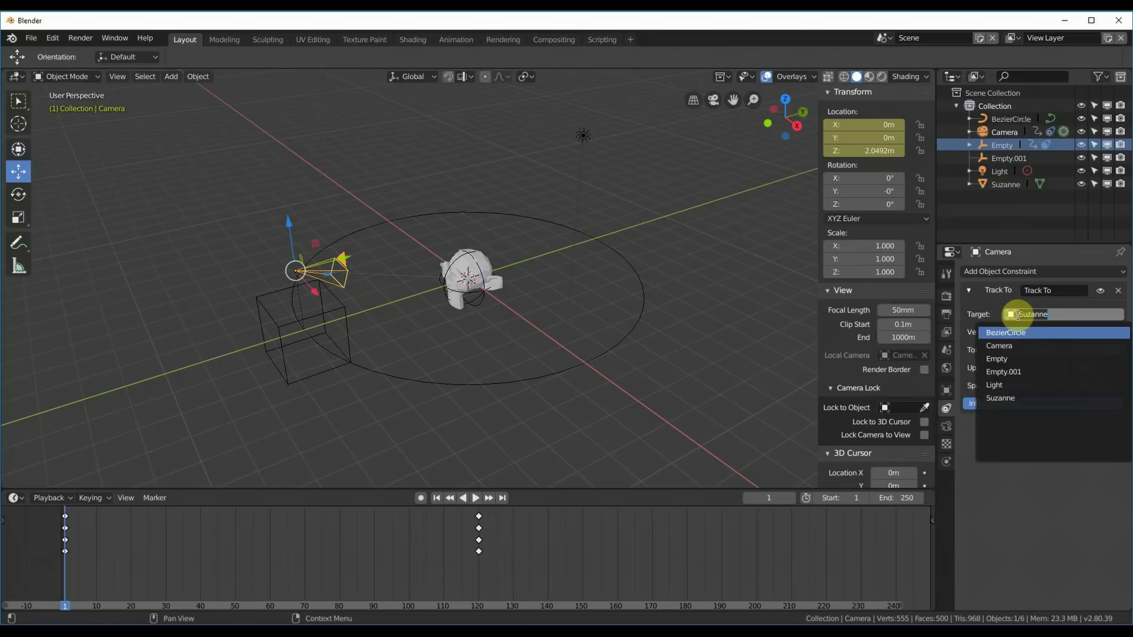
pyautogui.click(1006, 372)
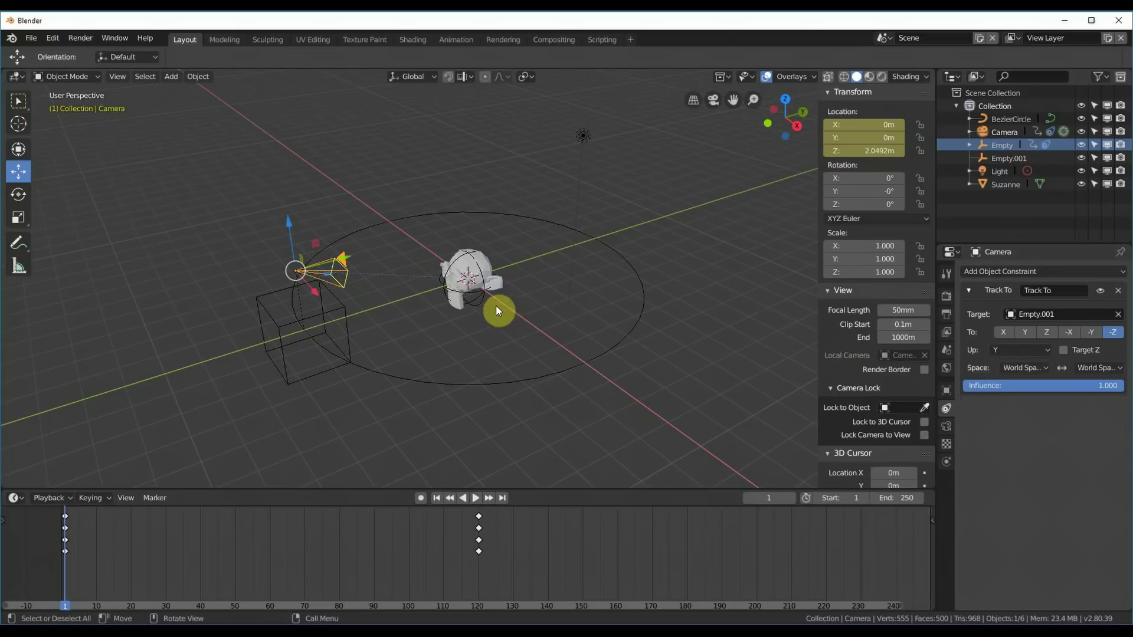
# Move Empty.001 to X -0.777 m, Z -0.156 m, checking the framing through the camera view.
pyautogui.click(484, 291)
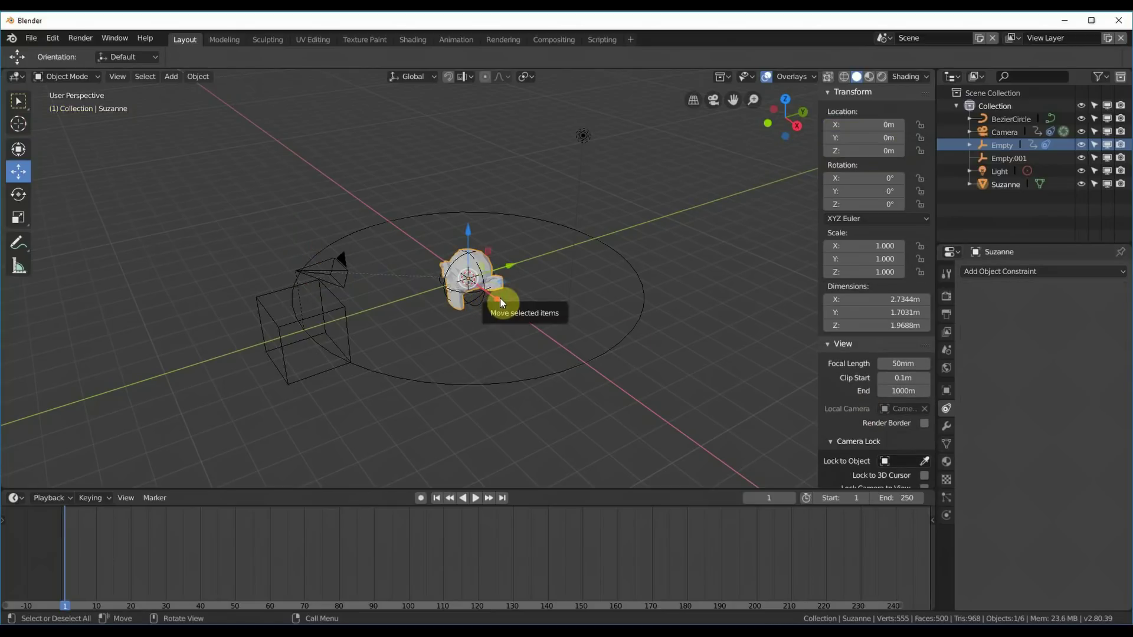
pyautogui.moveTo(501, 300)
pyautogui.mouseDown()
pyautogui.moveTo(516, 339)
pyautogui.moveTo(482, 278)
pyautogui.moveTo(492, 303)
pyautogui.mouseUp()
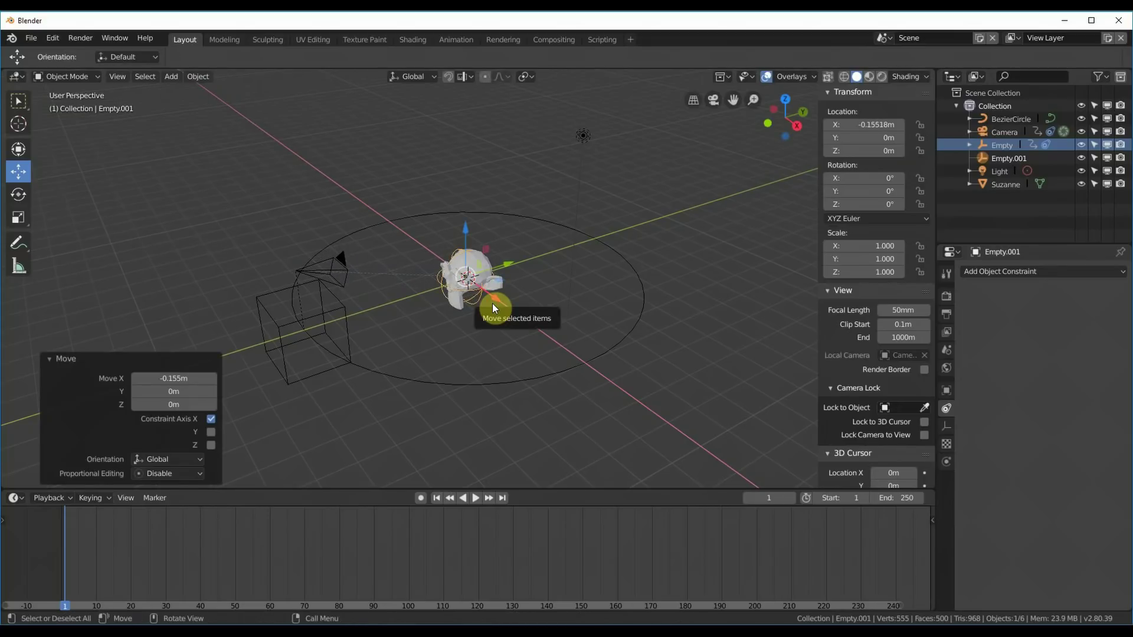
pyautogui.press('KP_0')
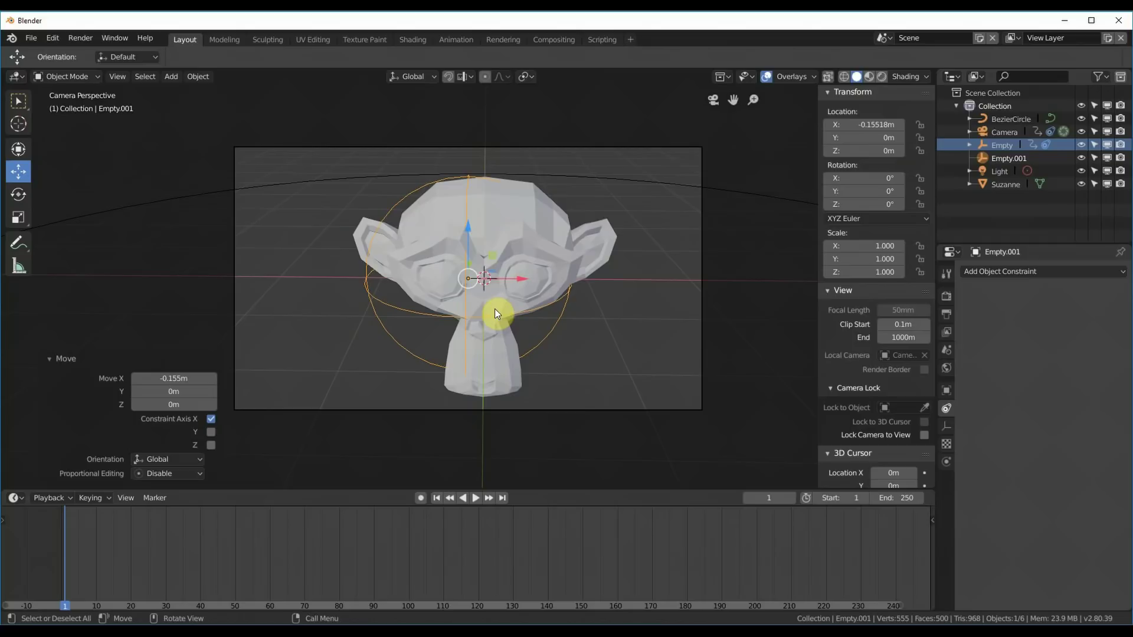
pyautogui.press('space')
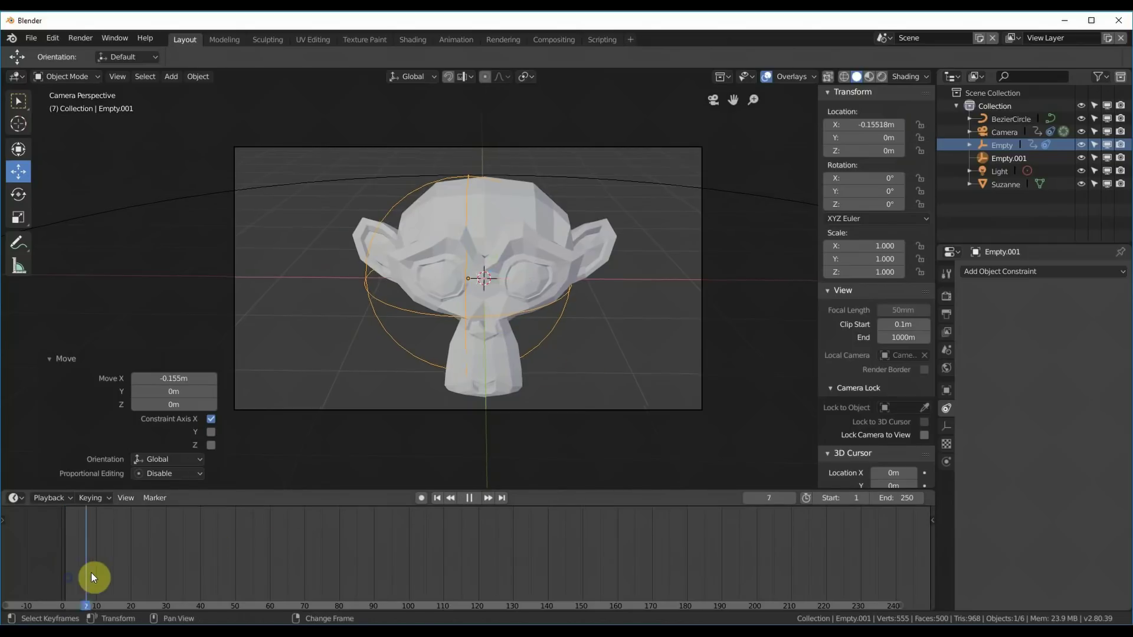
pyautogui.moveTo(211, 566); pyautogui.dragTo(67, 582)
pyautogui.press('space')
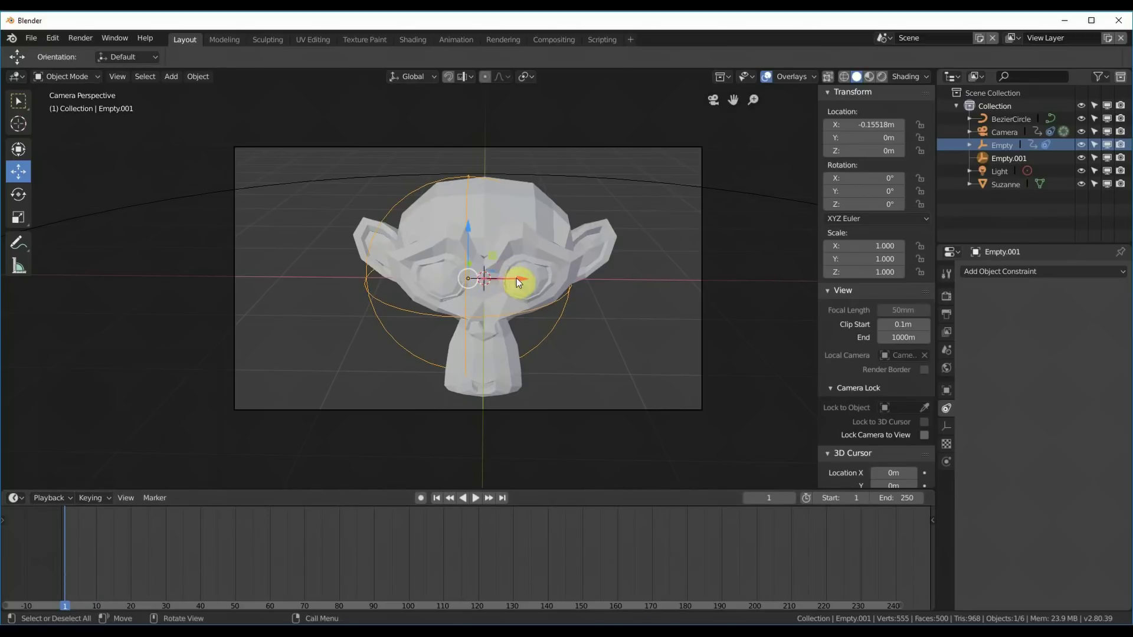
pyautogui.moveTo(516, 278); pyautogui.dragTo(445, 286)
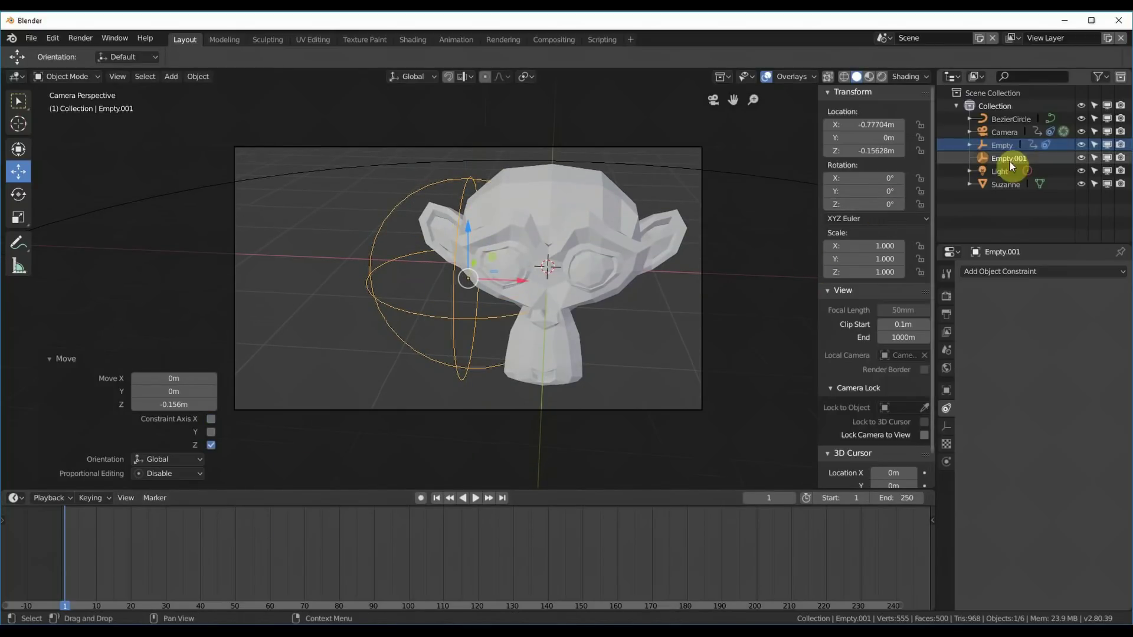
# Keyframe the empty's location at frame 1, then shift it in X and Z and keyframe it at frame 120.
pyautogui.rightClick(876, 144)
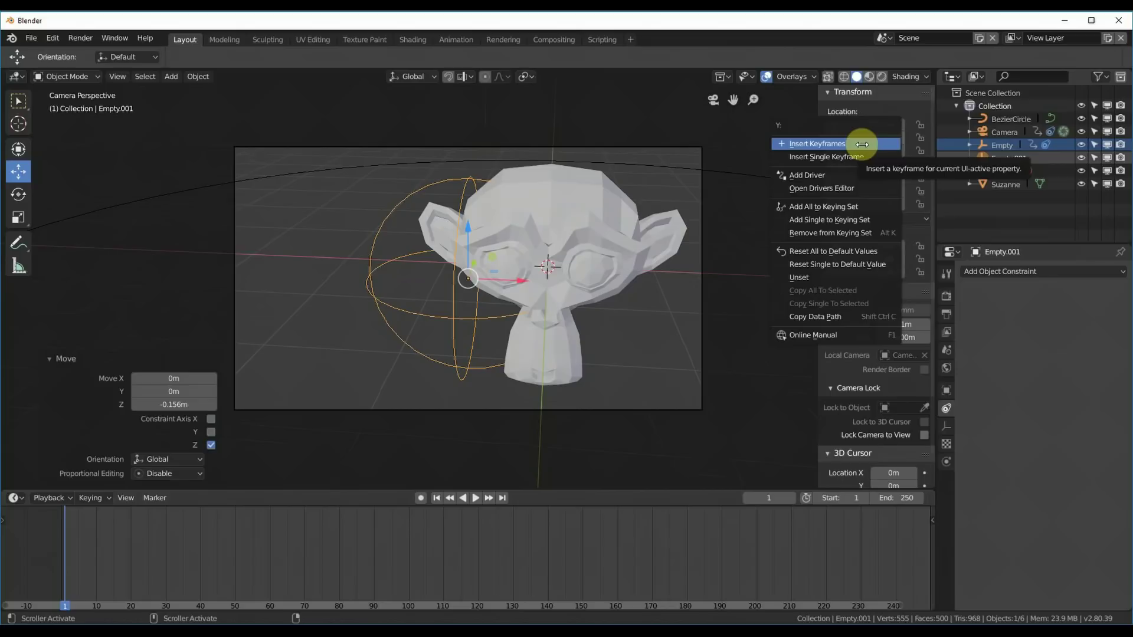
pyautogui.click(873, 144)
pyautogui.moveTo(169, 558); pyautogui.dragTo(476, 575)
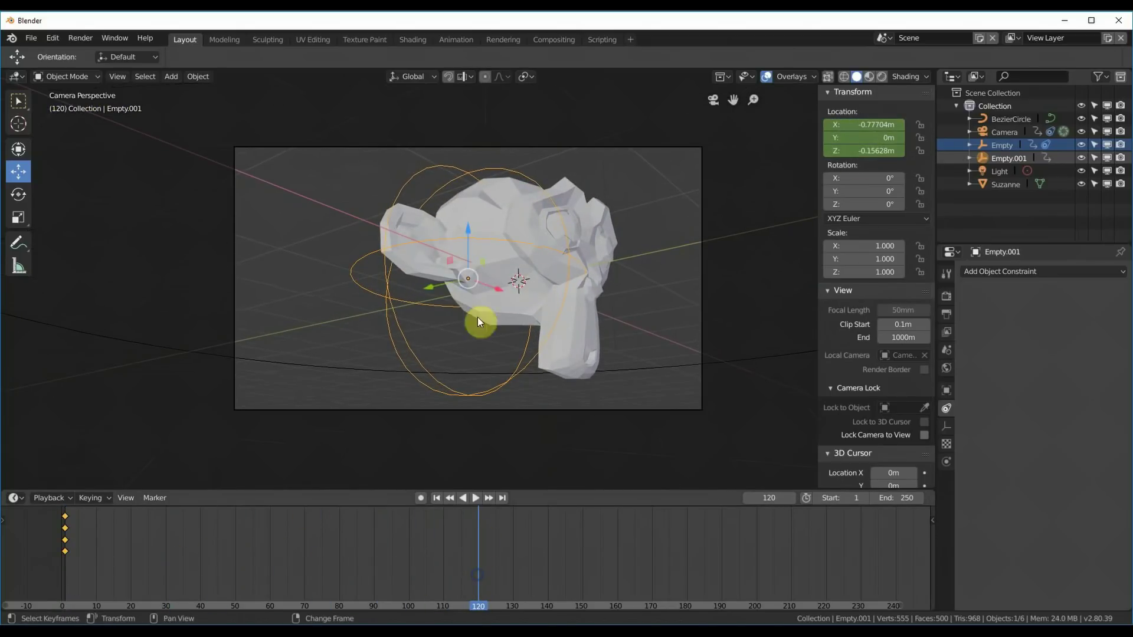
pyautogui.press('g')
pyautogui.press('x')
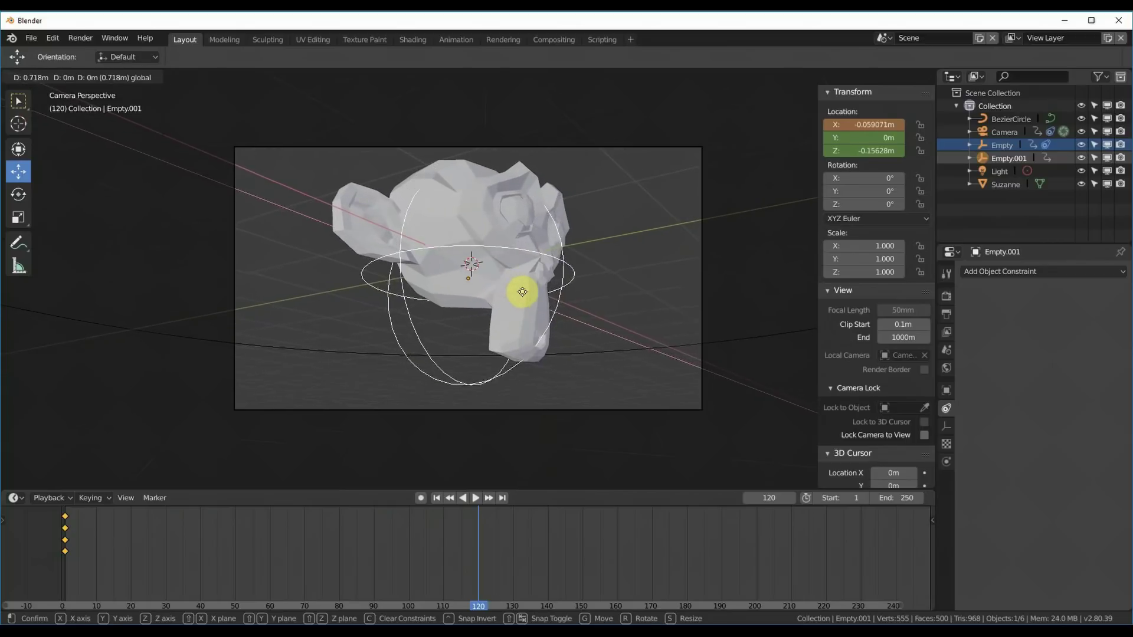
pyautogui.click(519, 294)
pyautogui.press('g')
pyautogui.press('z')
pyautogui.click(467, 216)
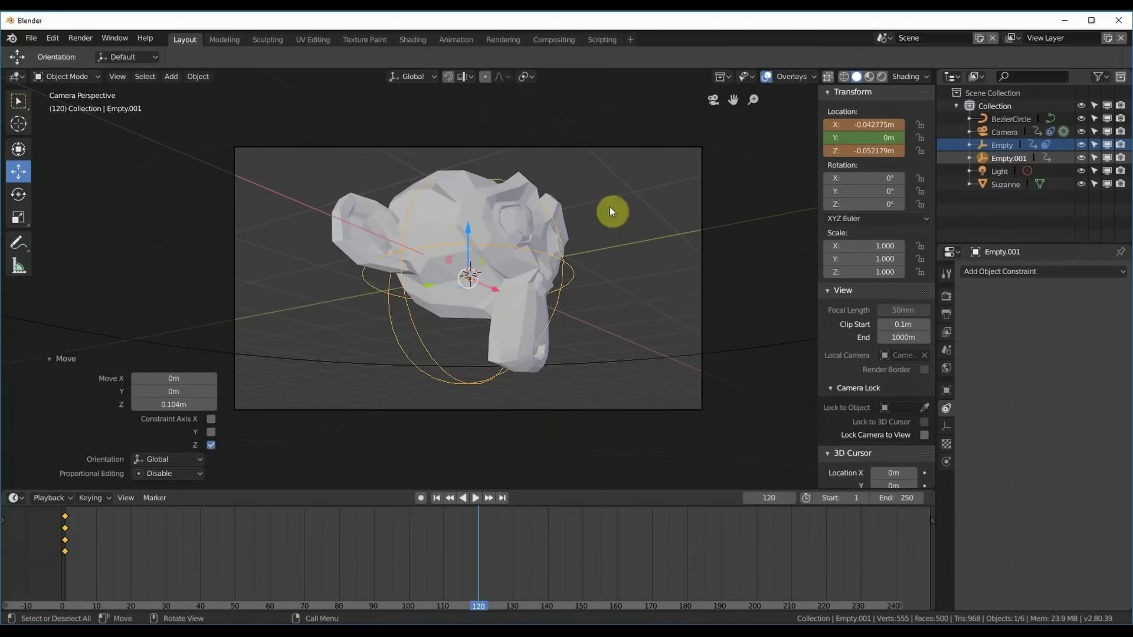
pyautogui.rightClick(889, 136)
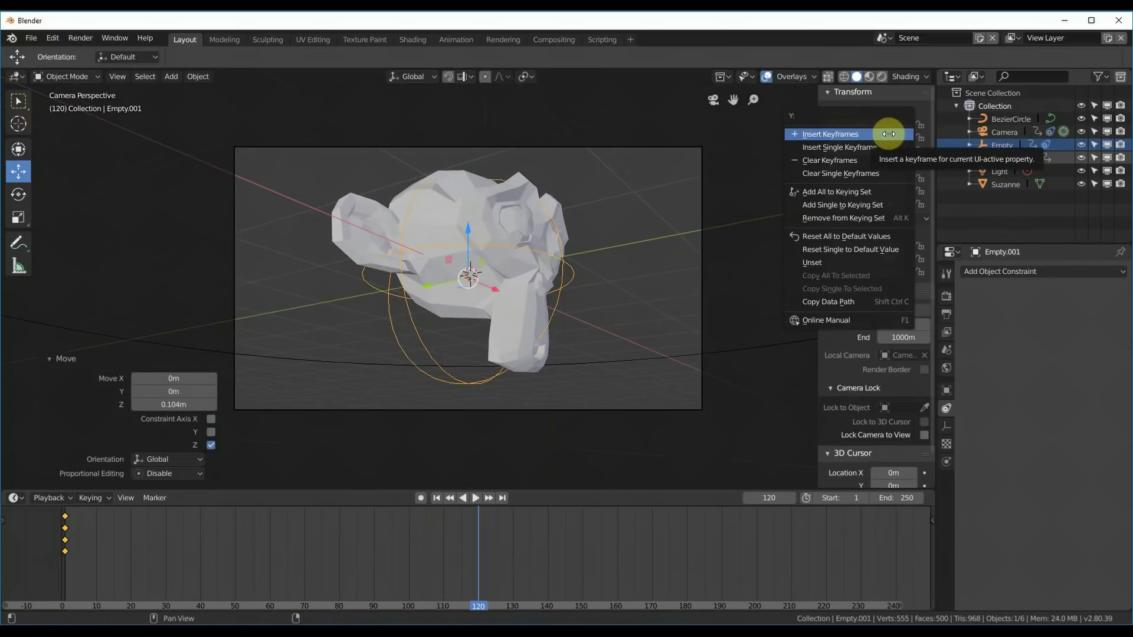
pyautogui.click(885, 133)
# At frame 70, raise the empty to X -0.266 m, Z 0.494 m and keyframe its location.
pyautogui.press('space')
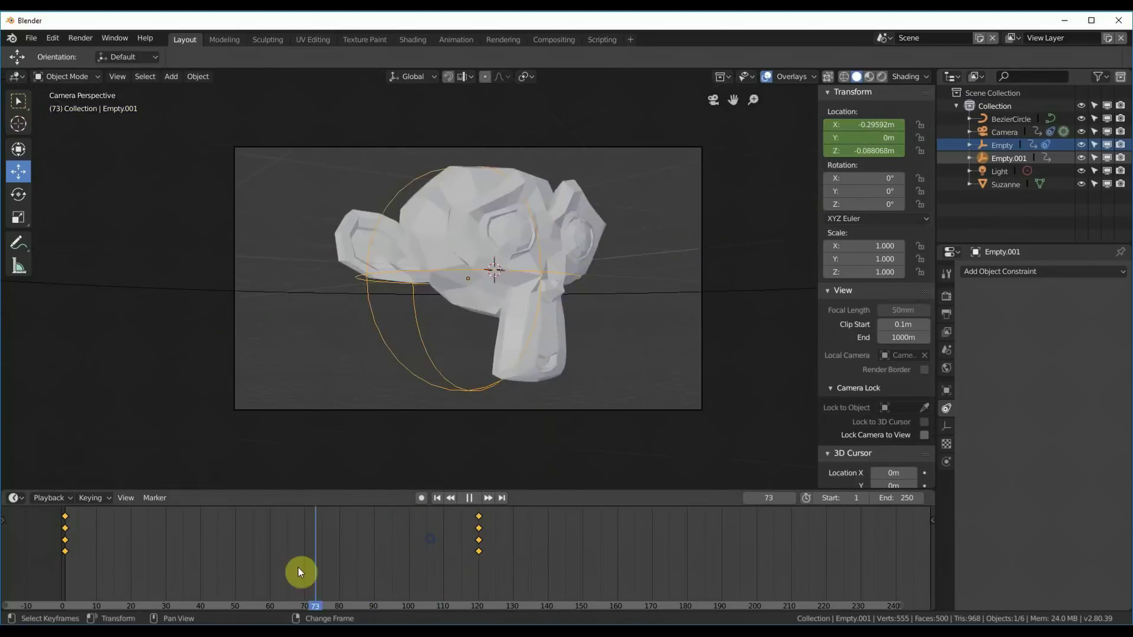
pyautogui.moveTo(114, 597); pyautogui.dragTo(304, 516)
pyautogui.press('space')
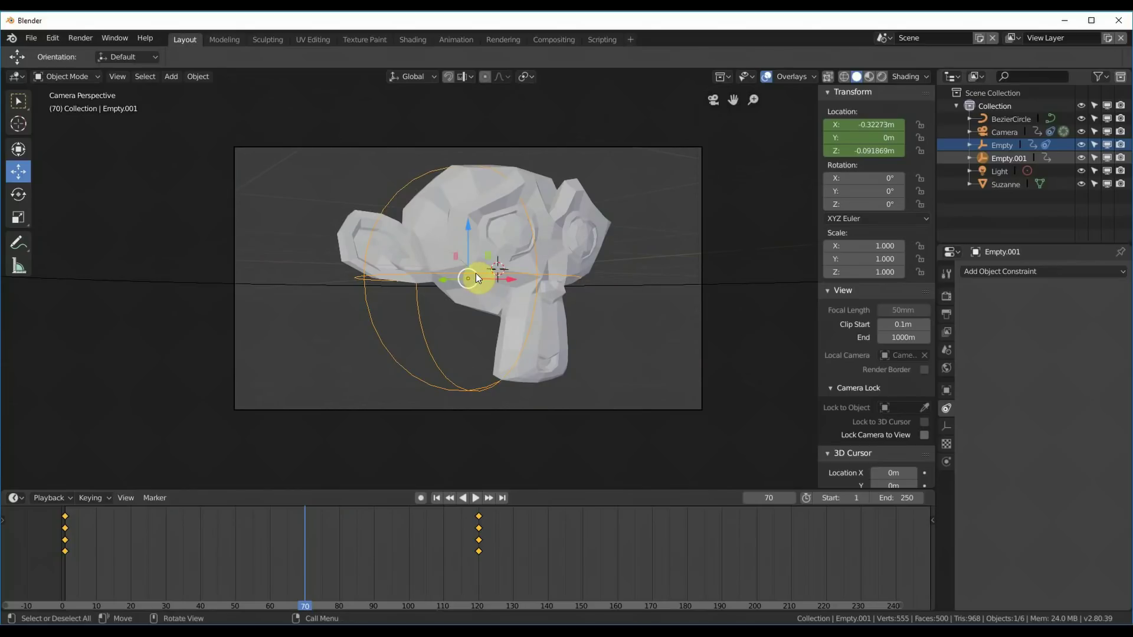
pyautogui.press('g')
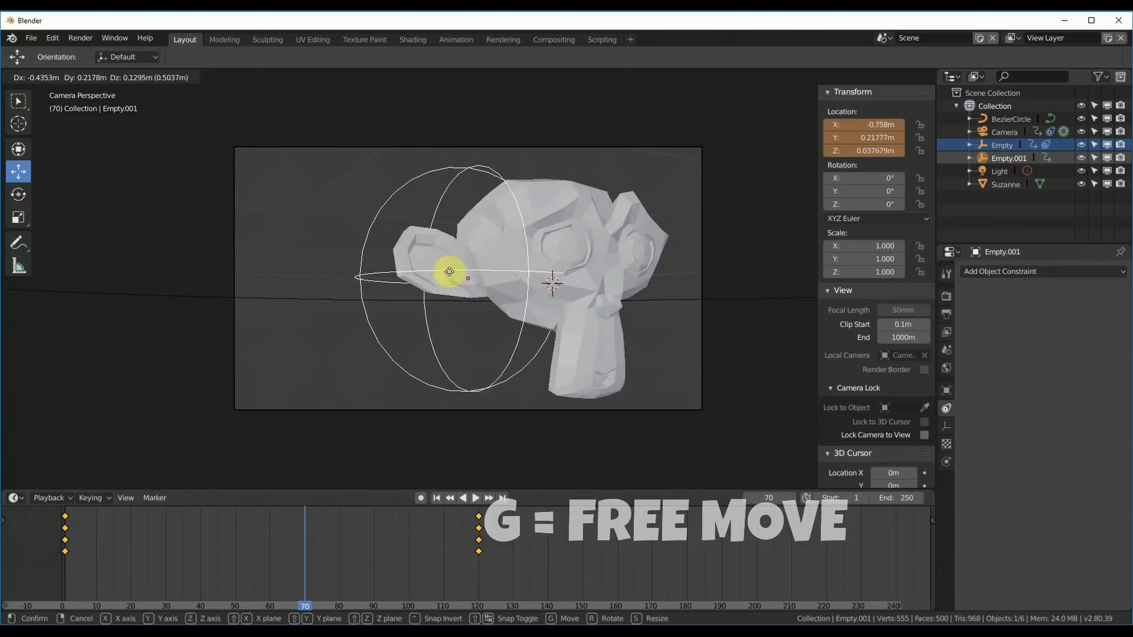
pyautogui.click(461, 254)
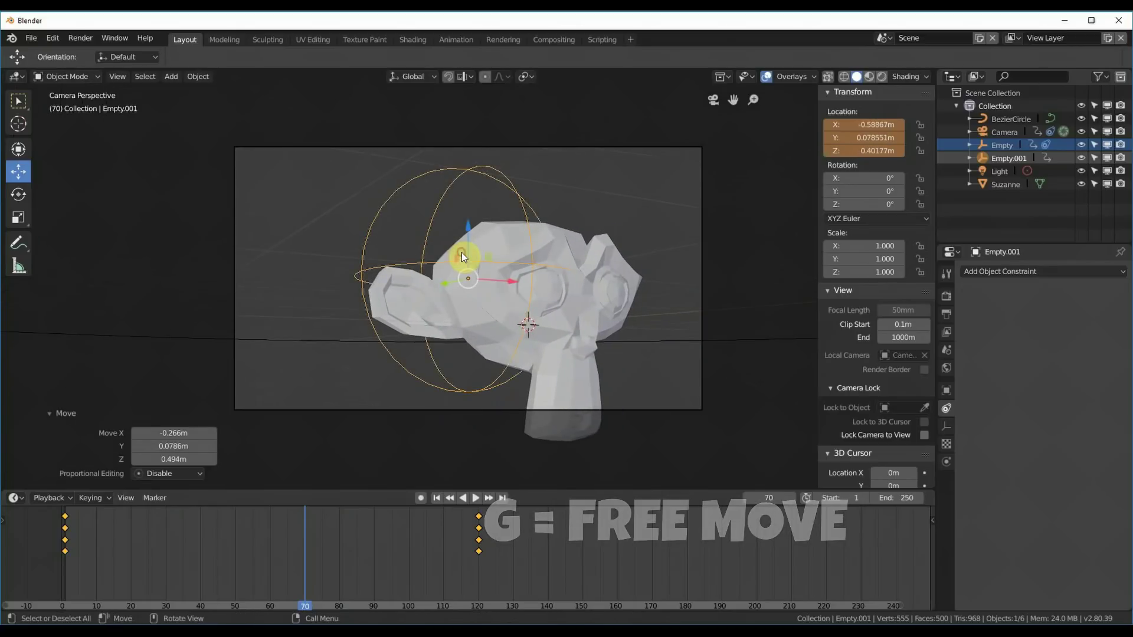
pyautogui.rightClick(873, 155)
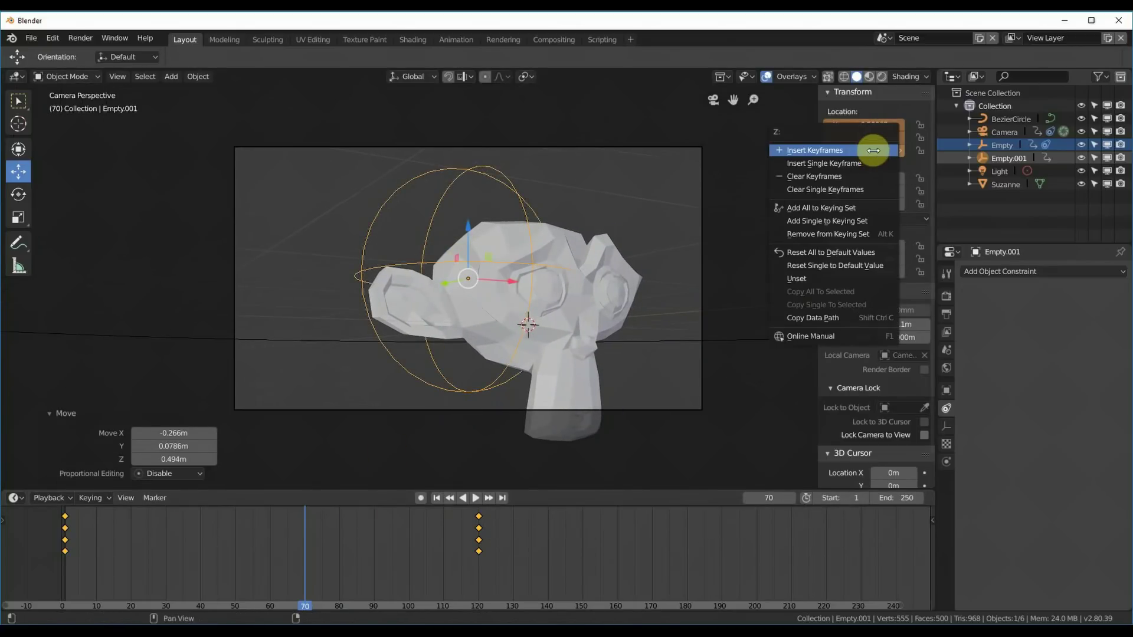
pyautogui.click(871, 151)
pyautogui.moveTo(303, 545); pyautogui.dragTo(240, 584)
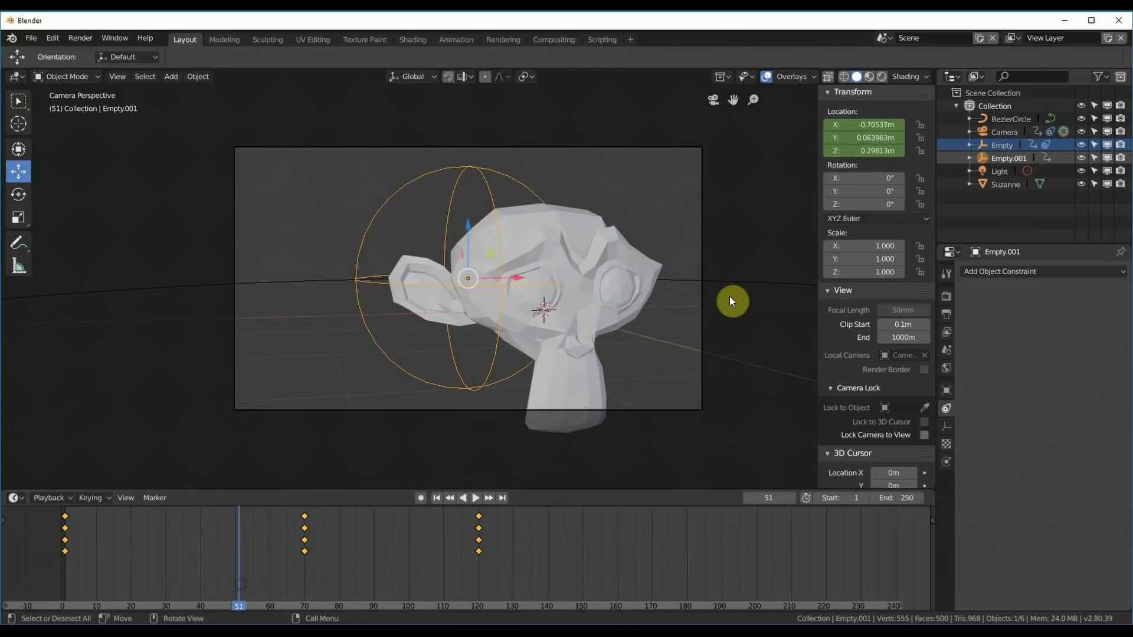
pyautogui.moveTo(729, 296); pyautogui.dragTo(670, 311, button='middle')
pyautogui.scroll(-5, 671, 310)
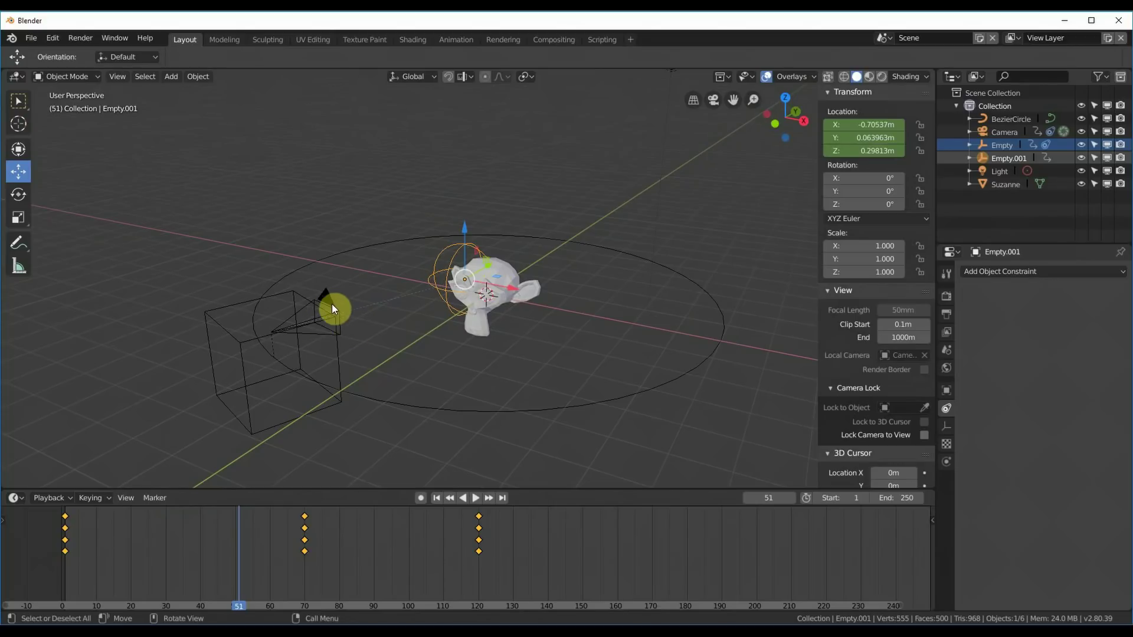
pyautogui.press('space')
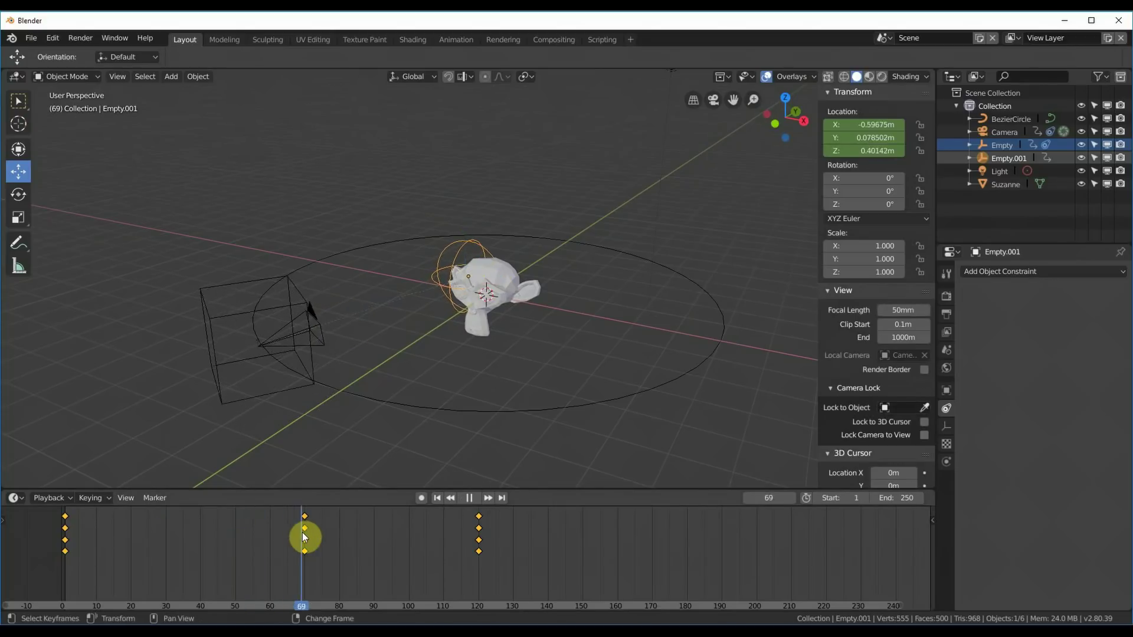
pyautogui.moveTo(379, 534); pyautogui.dragTo(479, 541)
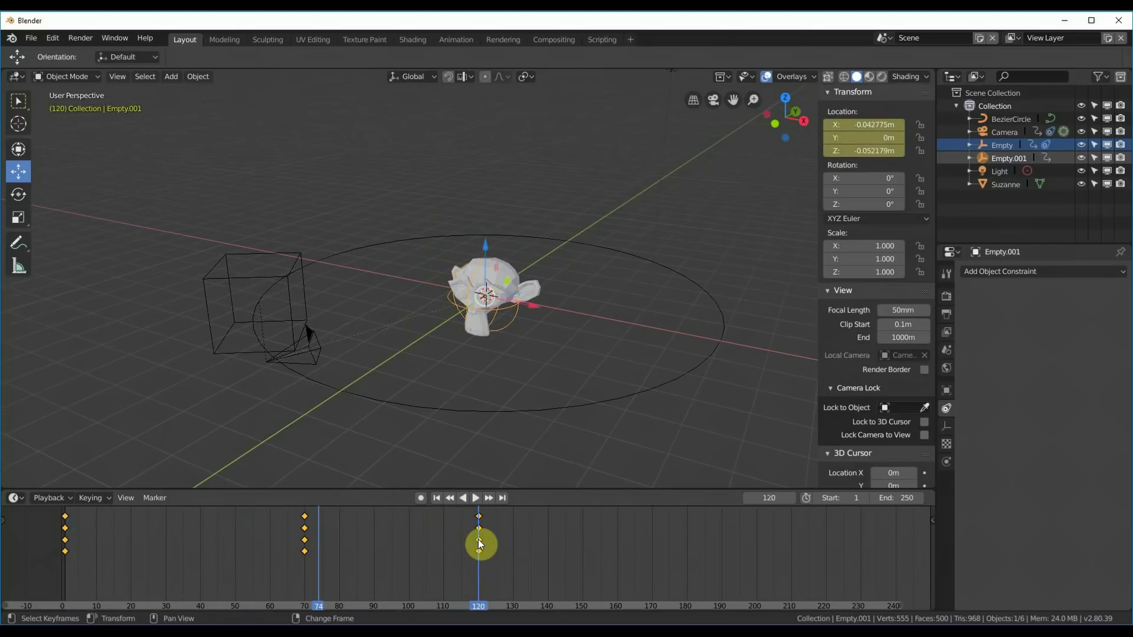